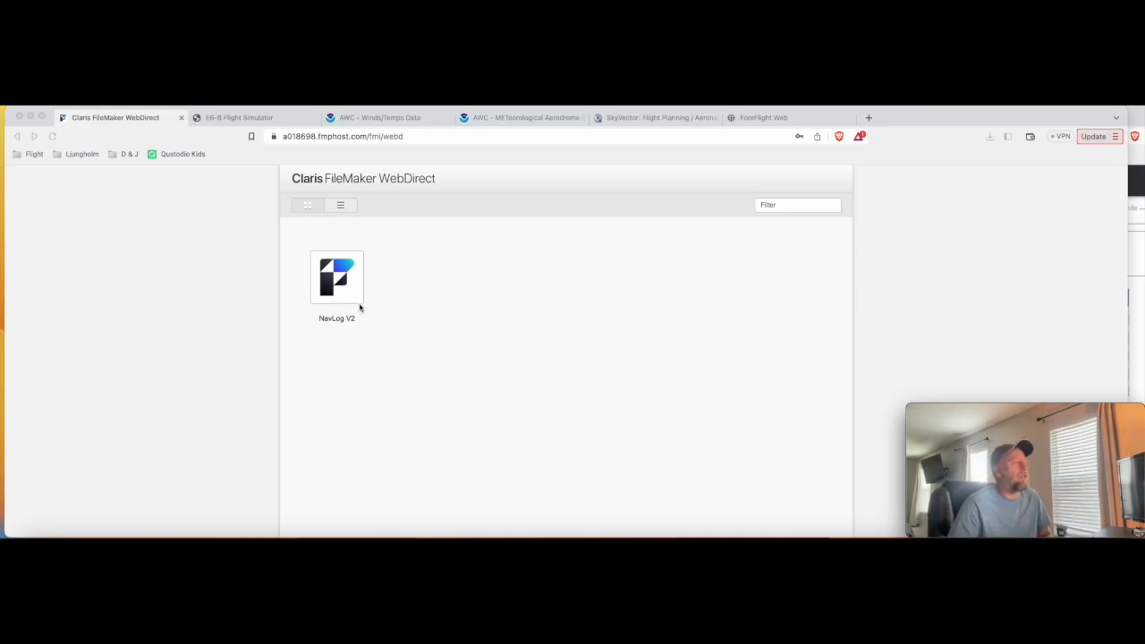
Open NavLog V2, start a new log under the pilot's name and accept the guided walkthrough of the form
click(340, 279)
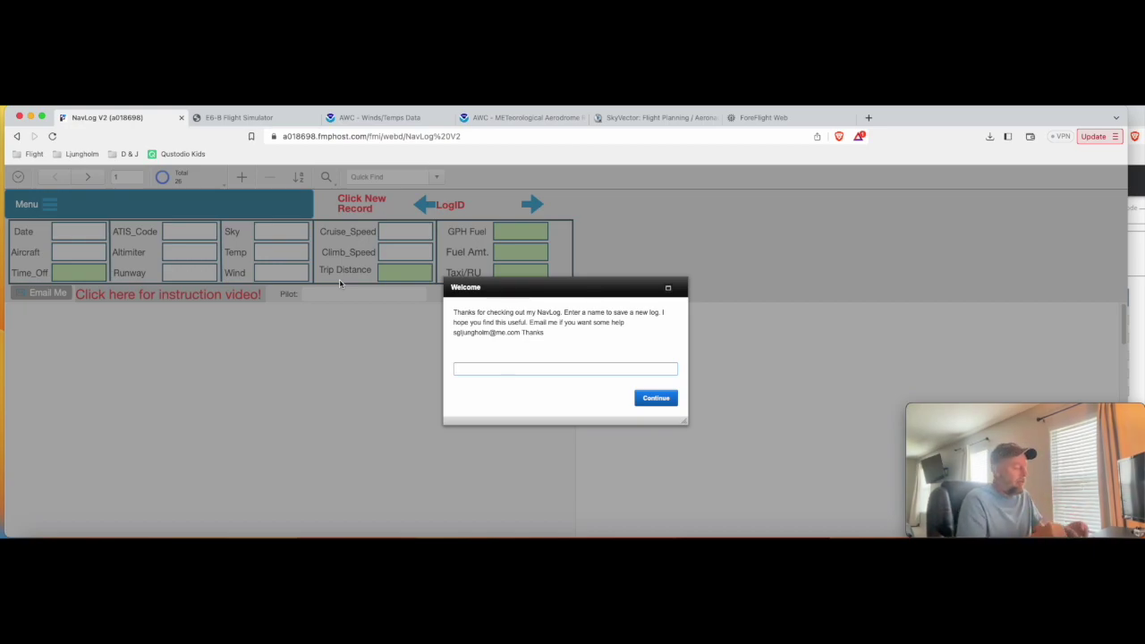
text(Sven Demo 2)
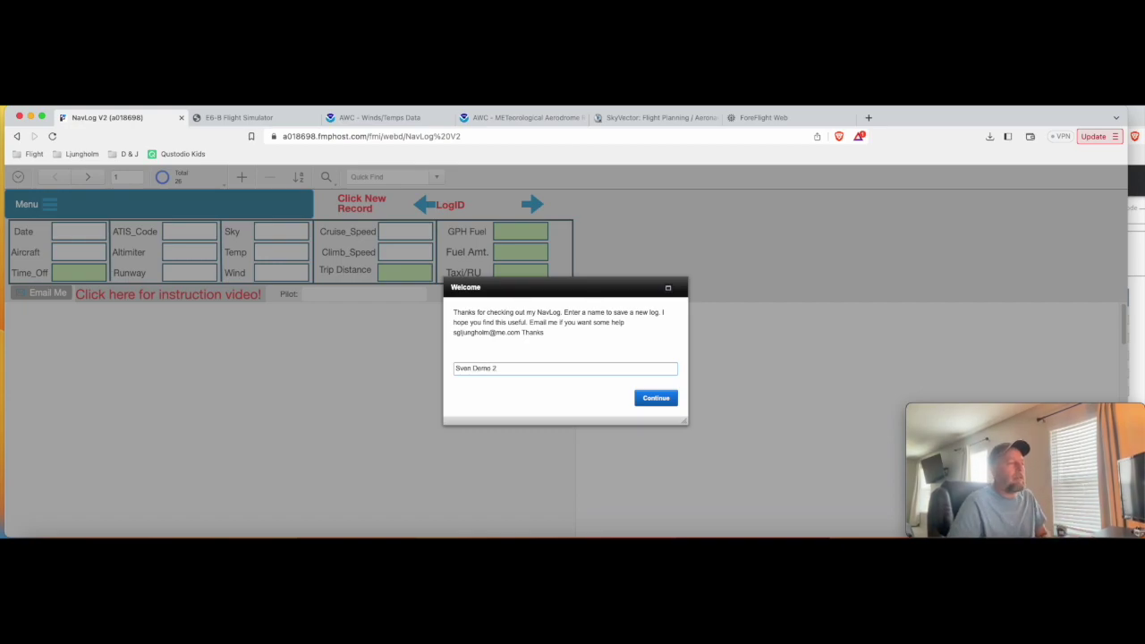
key(Return)
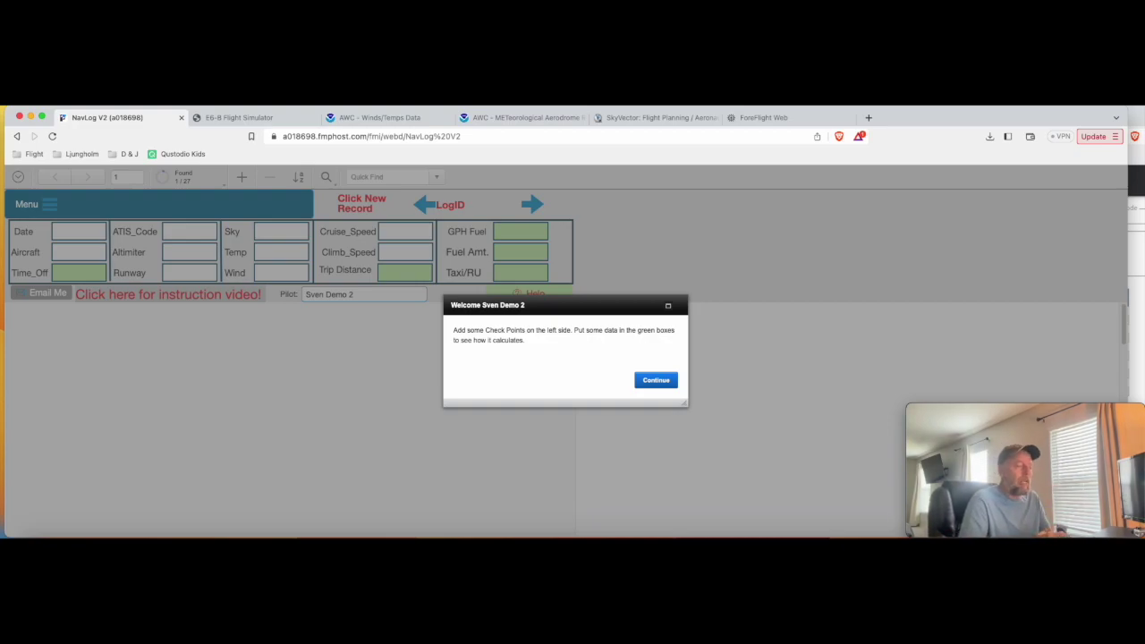
key(Return)
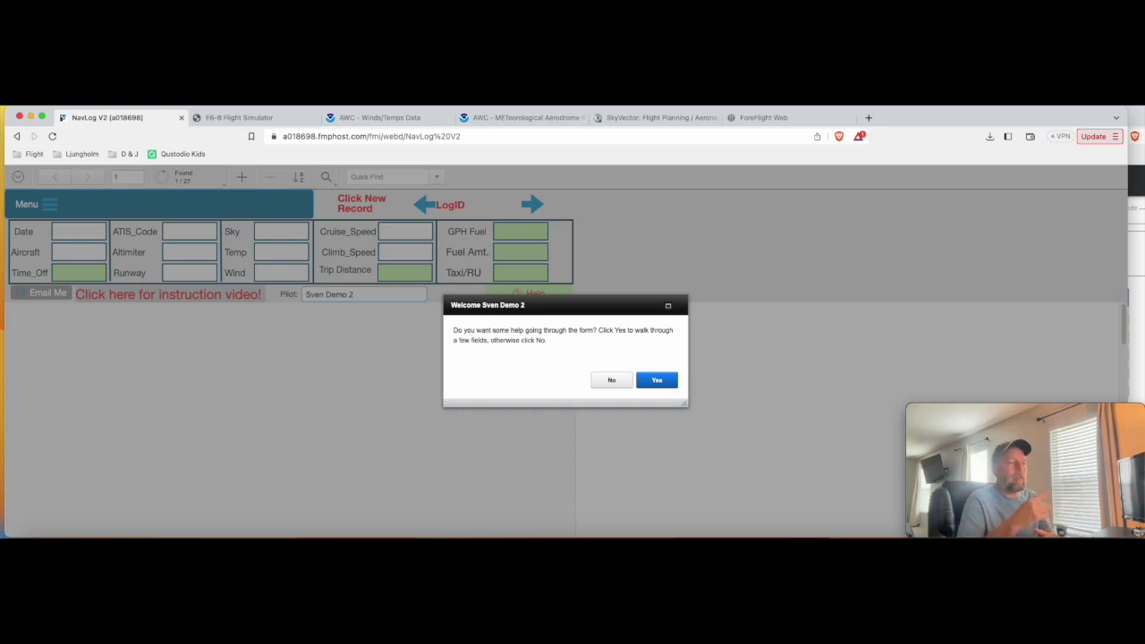
click(658, 381)
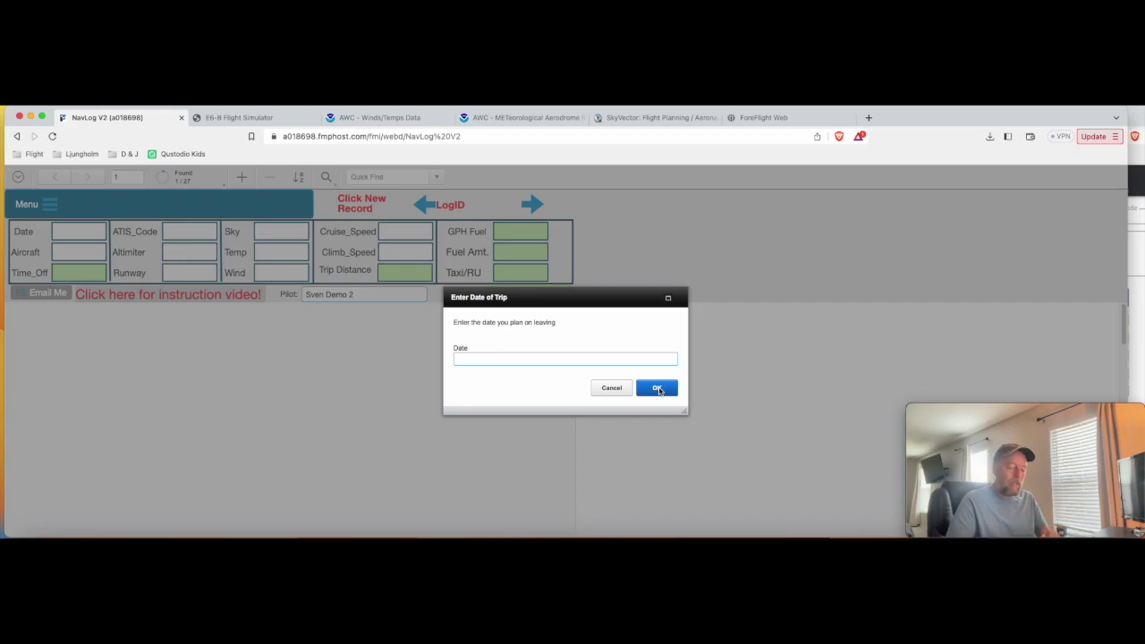
Fill in the trip date 5/6/23, the aircraft's tail number and X04 as the first checkpoint
text(5/6/23)
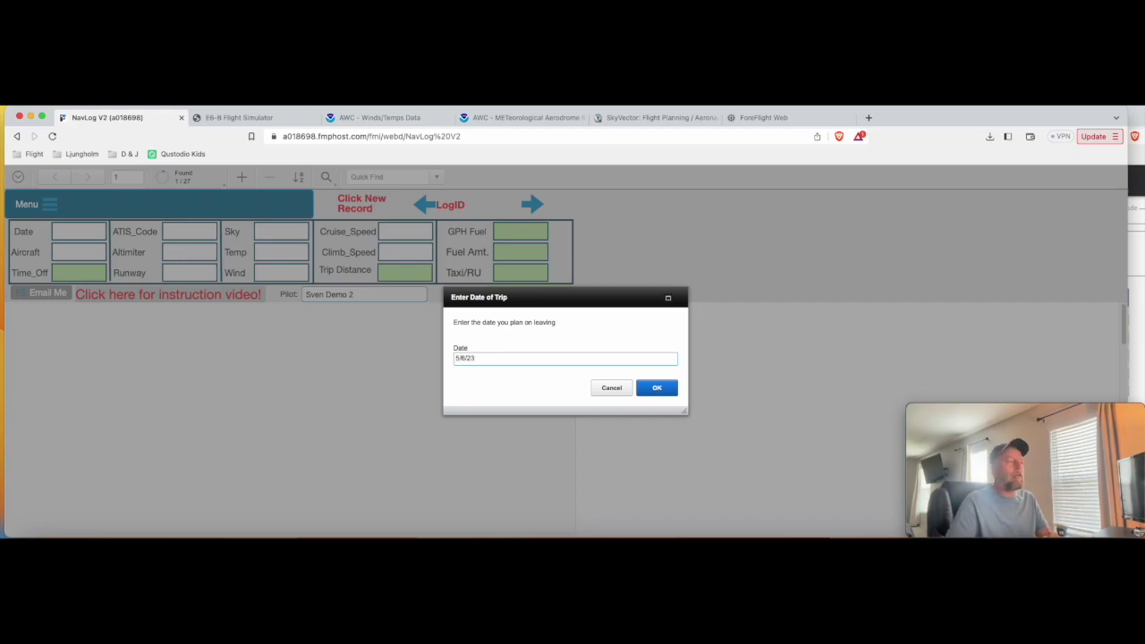
key(Return)
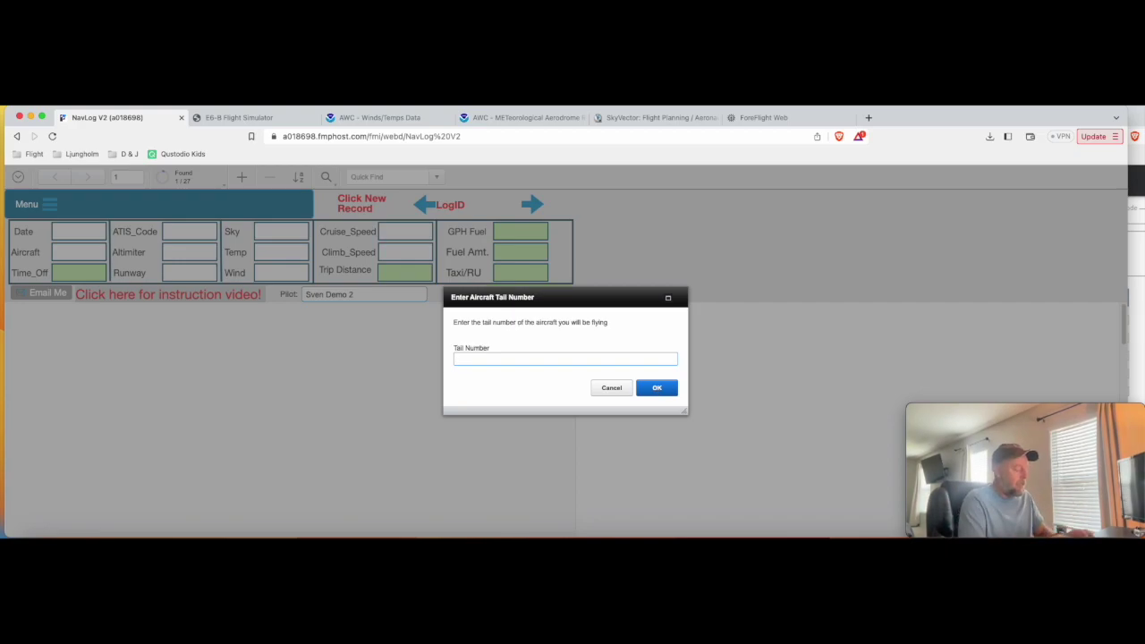
text(N280BG)
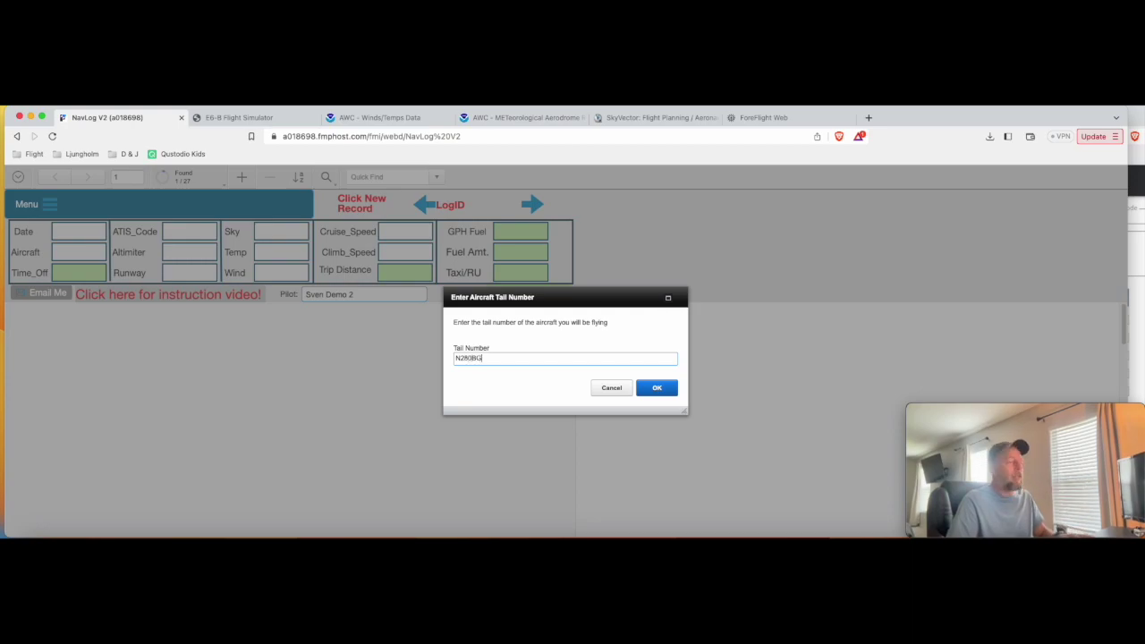
click(663, 390)
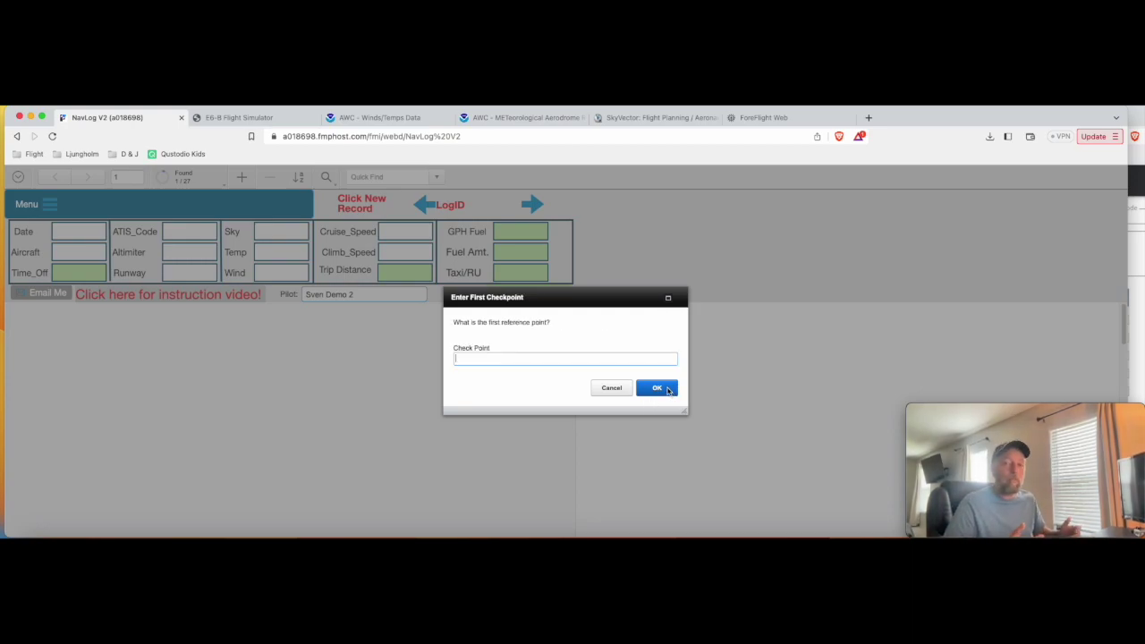
text(X04)
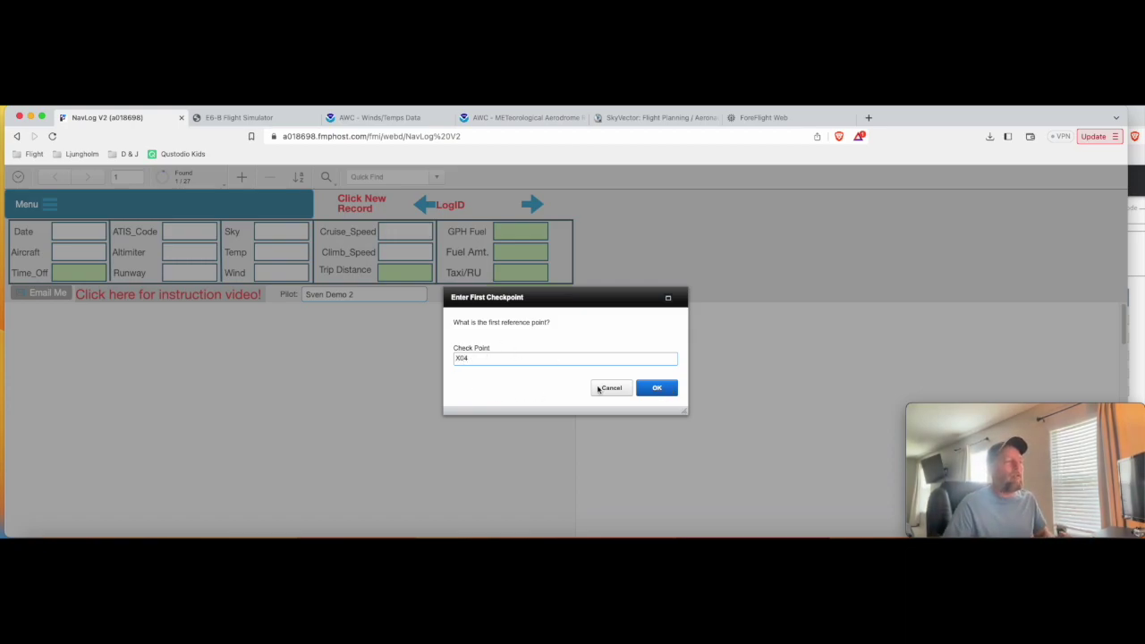
click(643, 390)
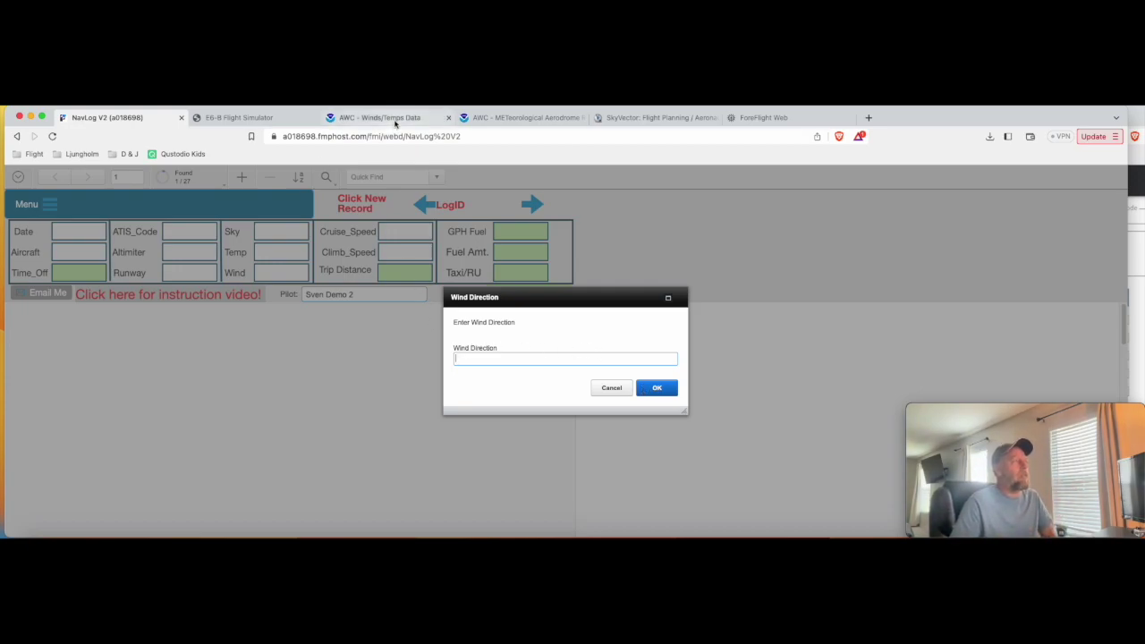
Look up the PIE winds at 3000 ft in the AWC Winds/Temps data and enter wind direction 080 and the wind velocity in NavLog
click(395, 120)
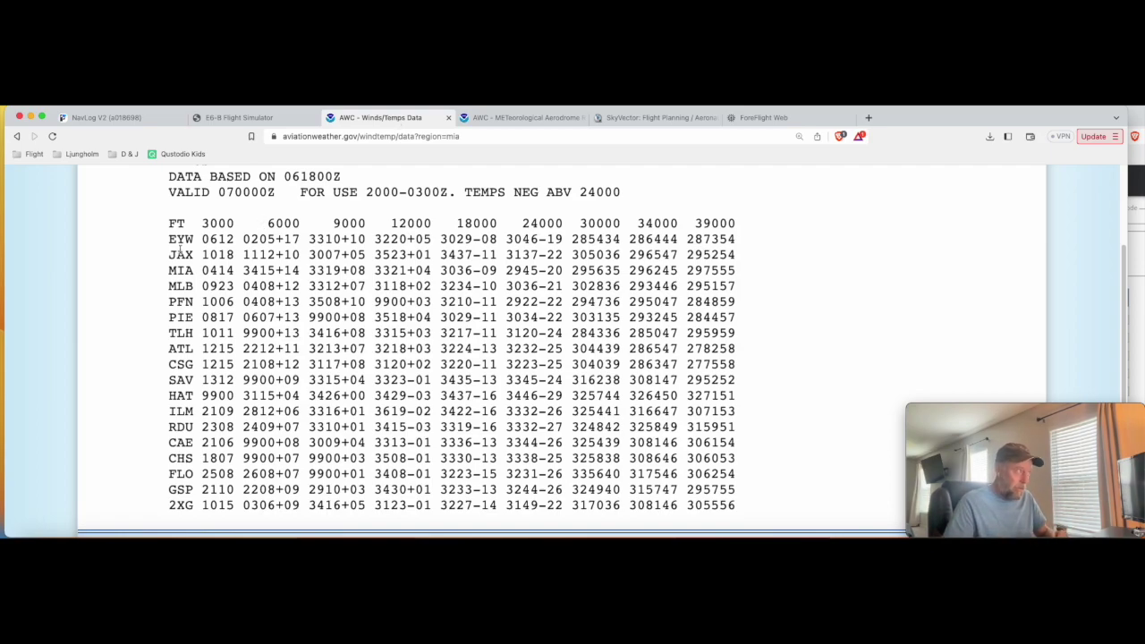
drag(166, 316, 740, 325)
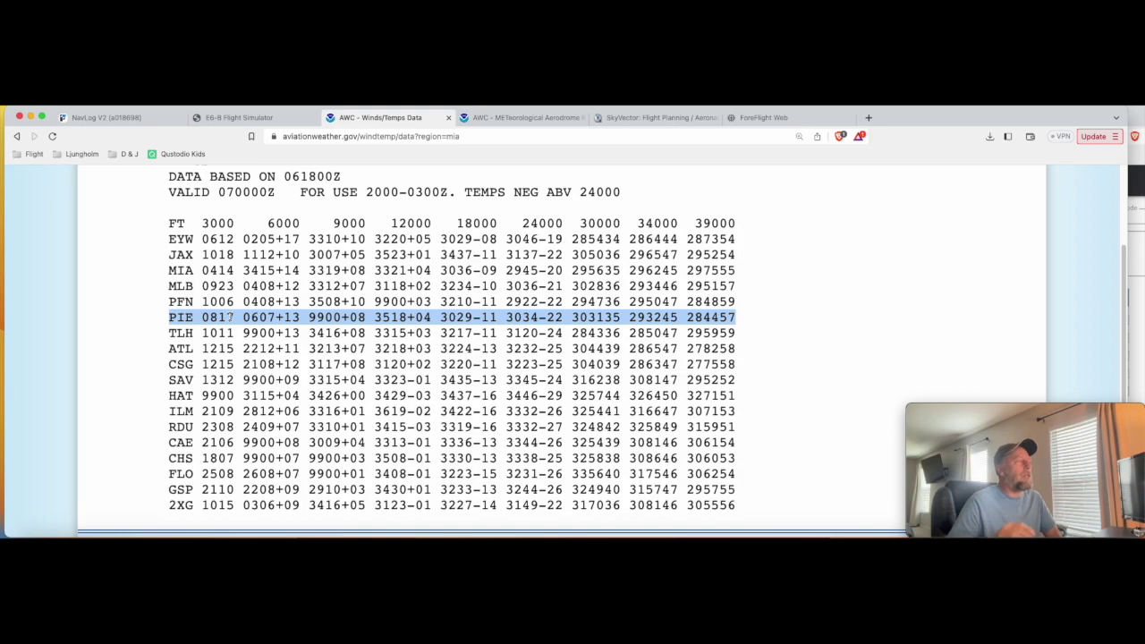
click(184, 122)
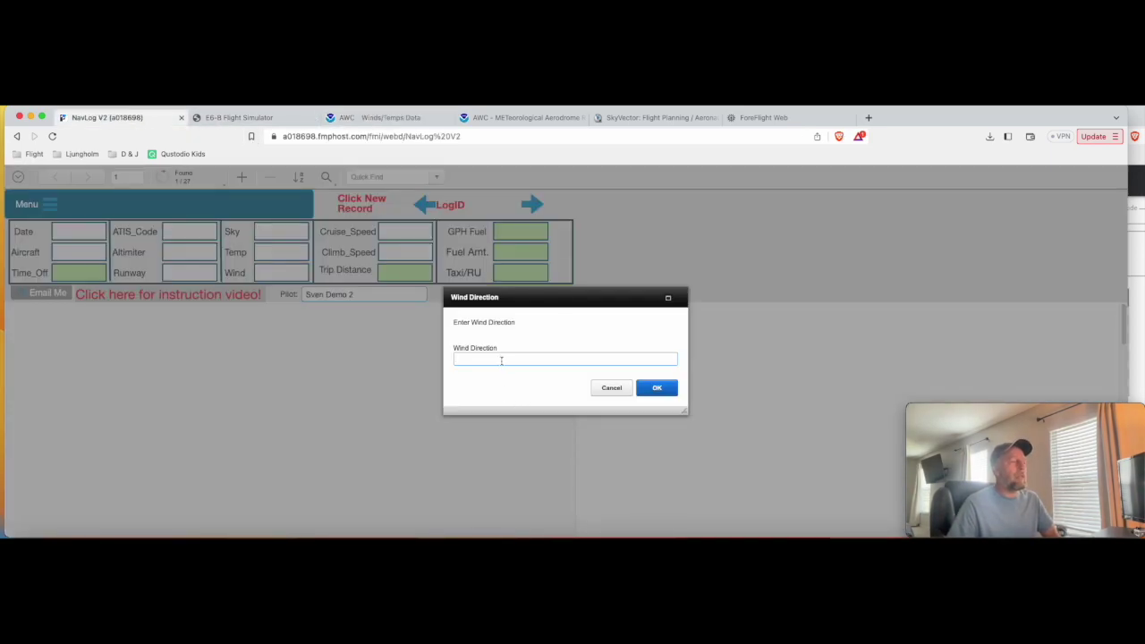
text(80)
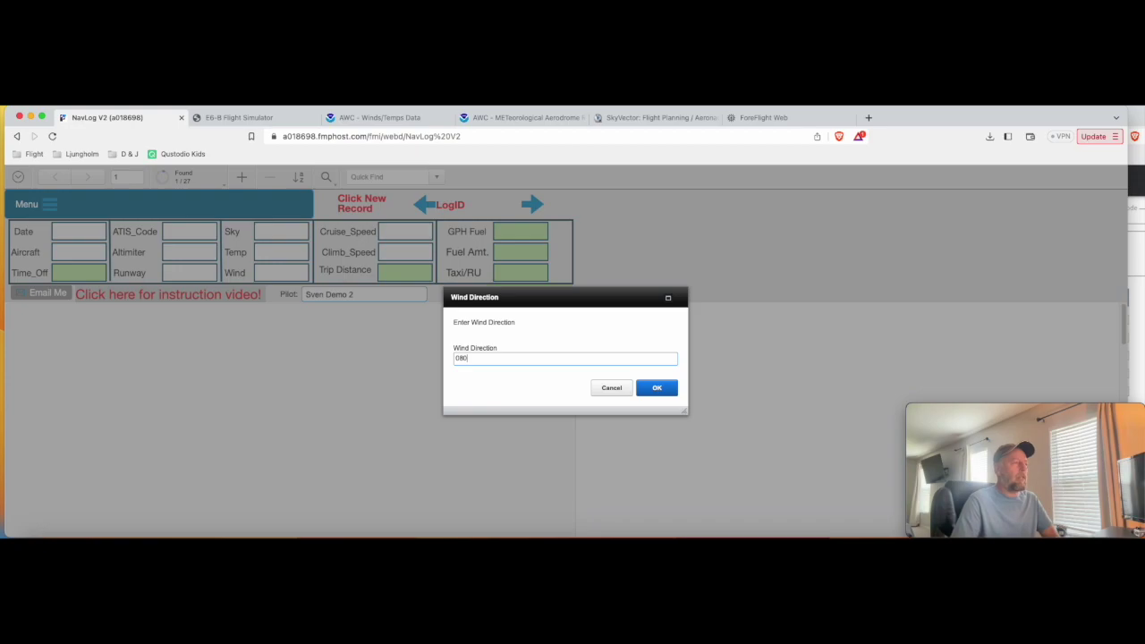
click(656, 389)
text(10)
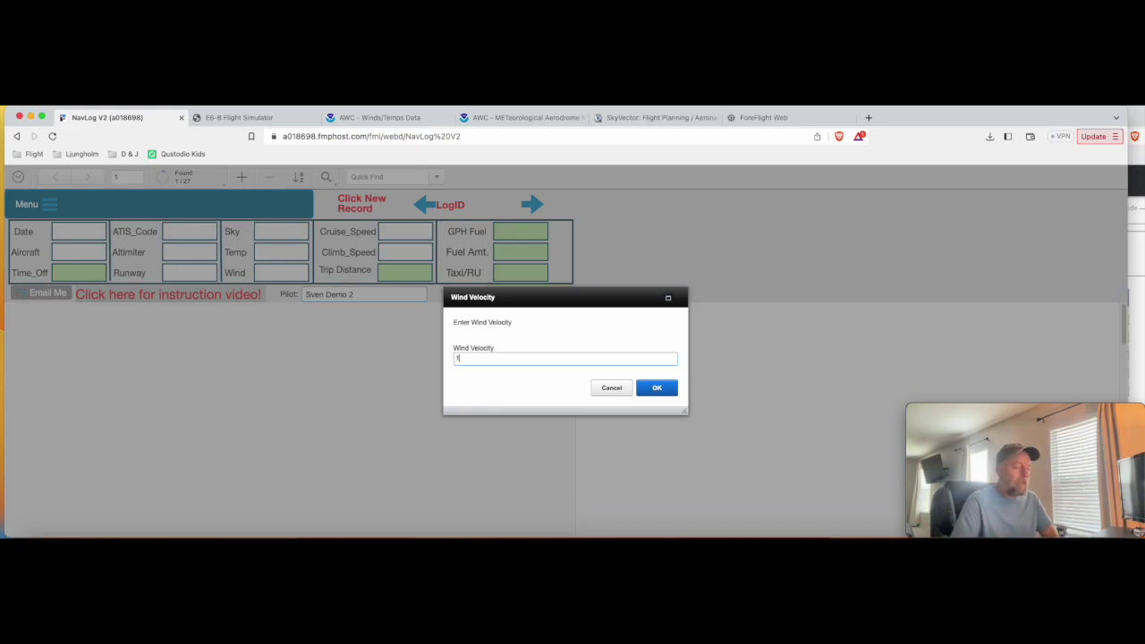
click(656, 391)
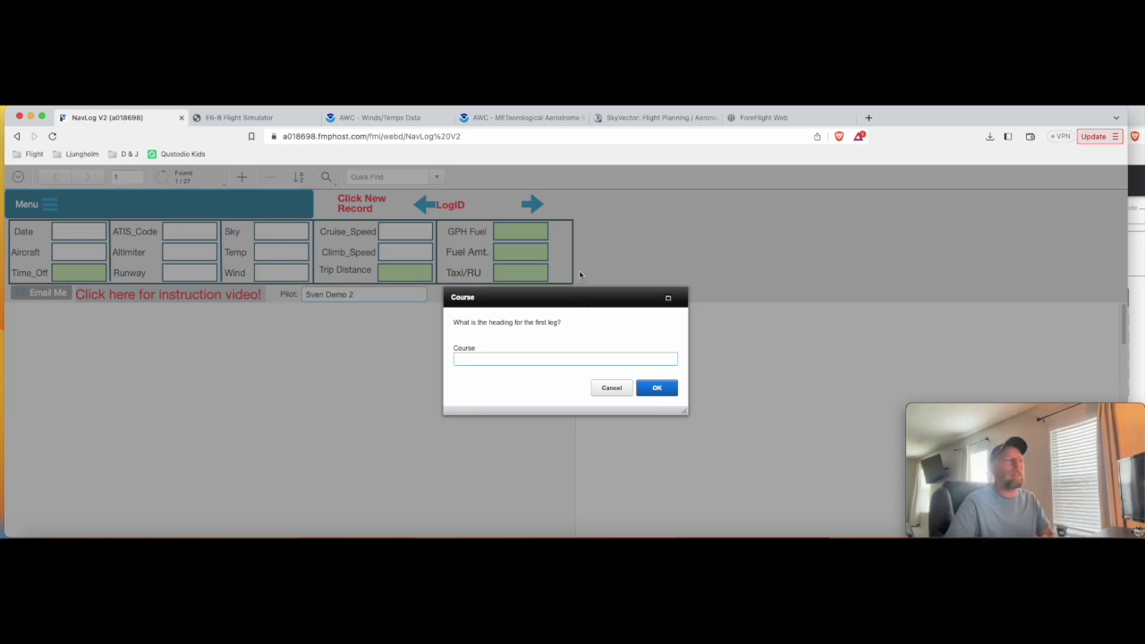
Switch to SkyVector and examine the first leg of the X04 to KFHB route on the chart for its heading
click(655, 123)
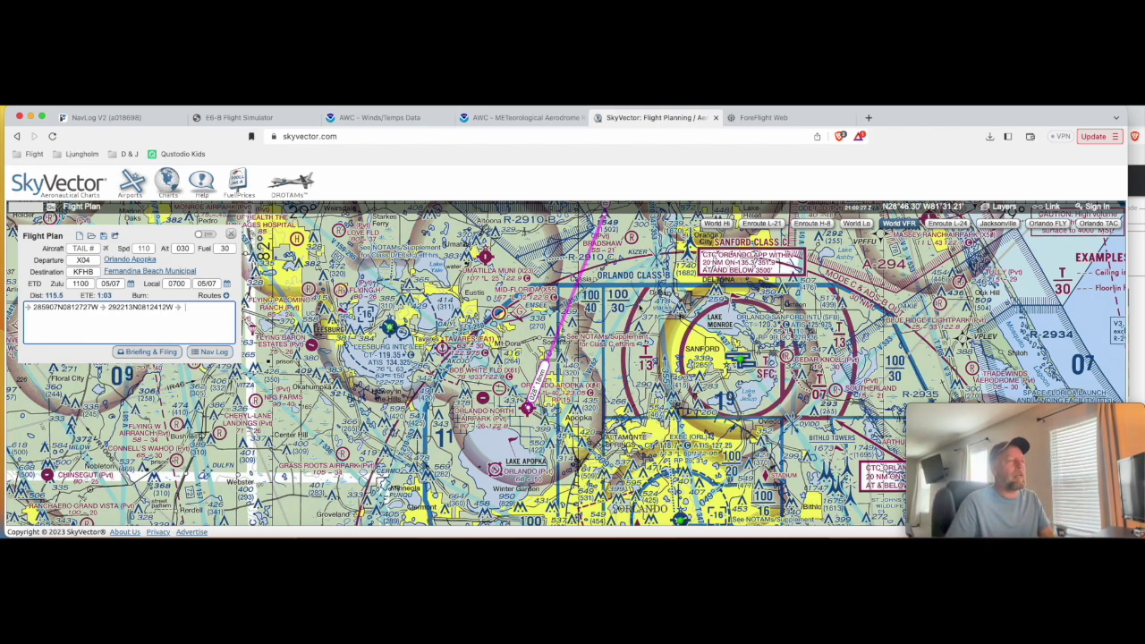
drag(638, 306, 569, 503)
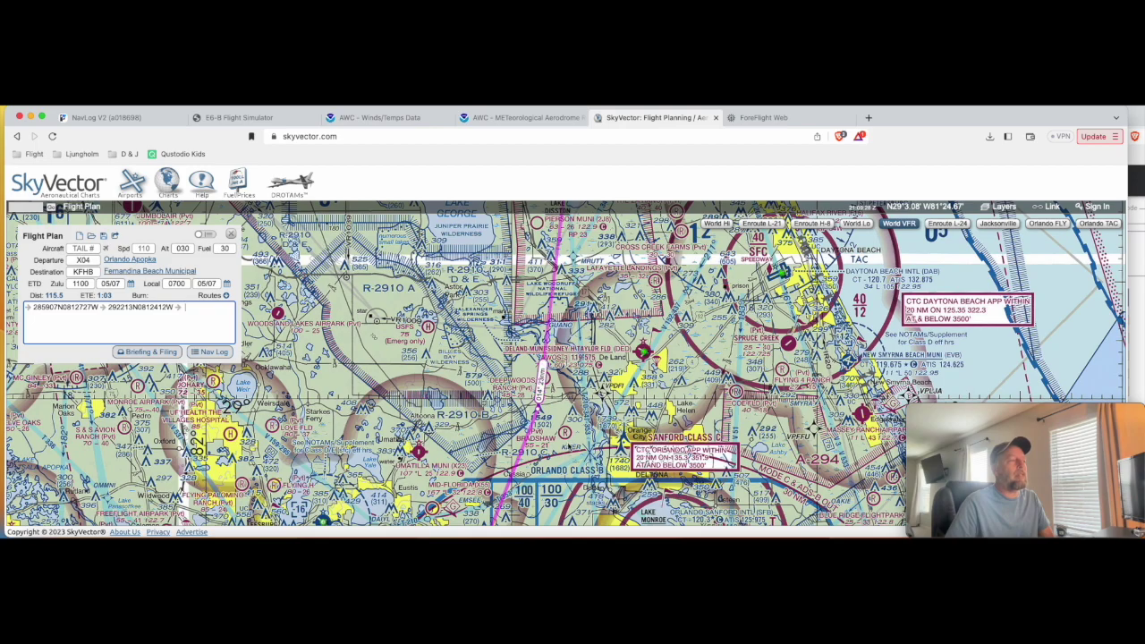
drag(568, 456, 631, 313)
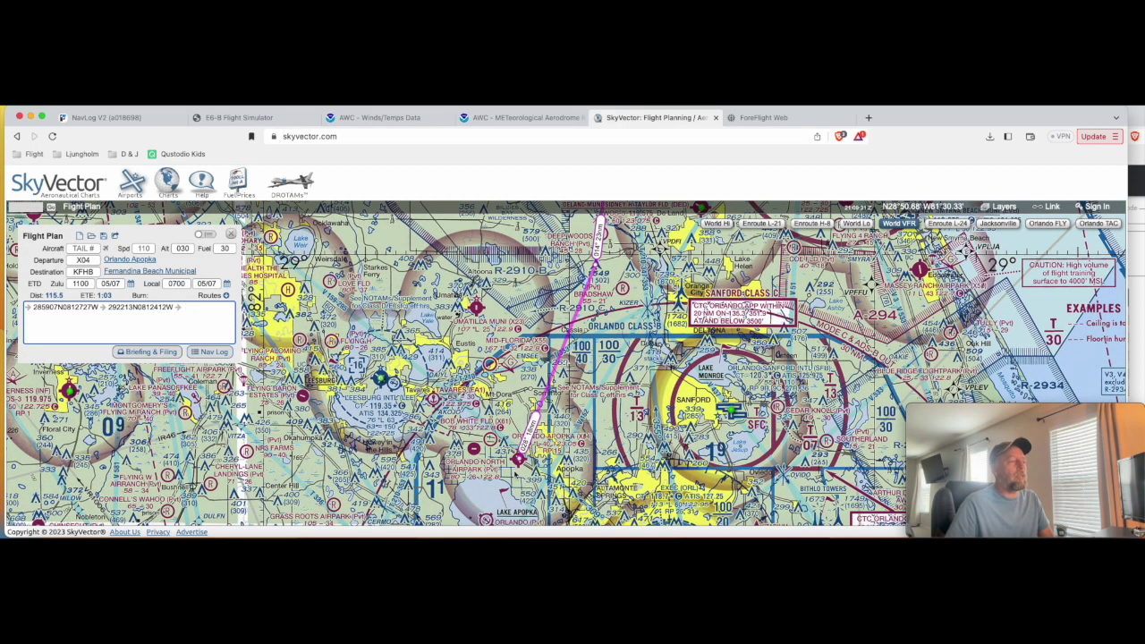
scroll(523, 450, up, 2)
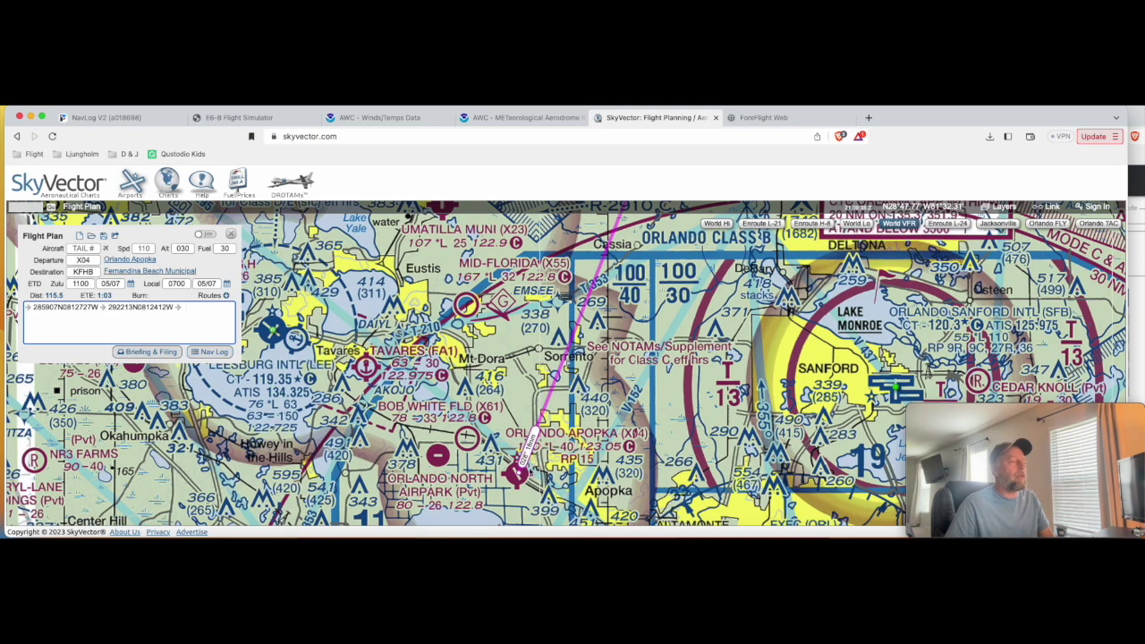
Generate SkyVector's nav log for the X04 to KFHB route, examine its leg data and close it
click(210, 351)
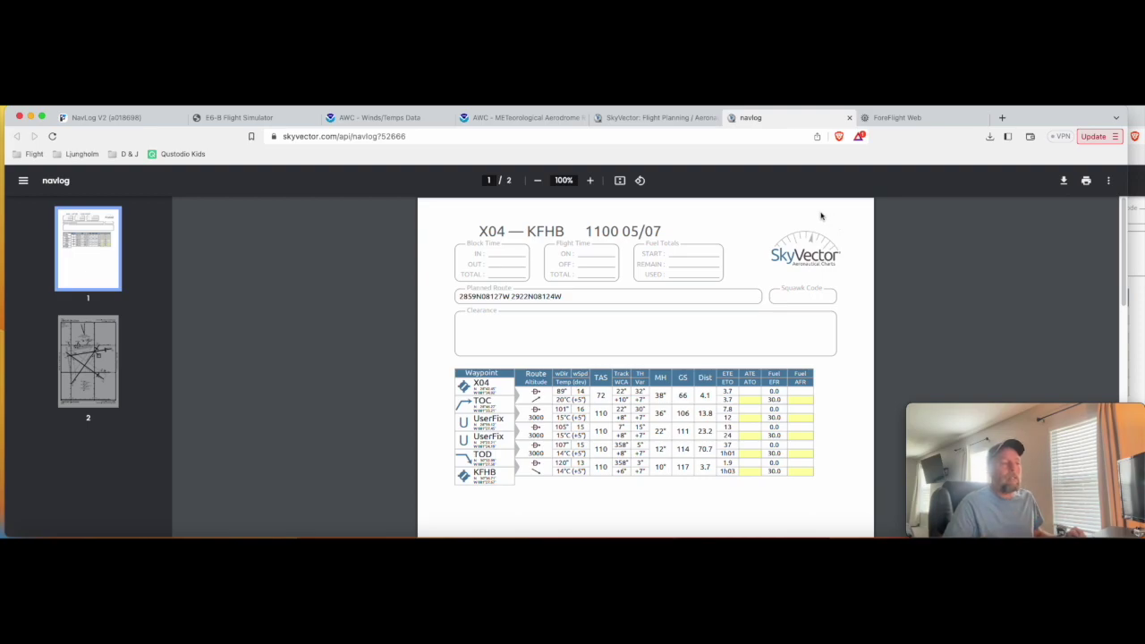
drag(533, 409, 573, 460)
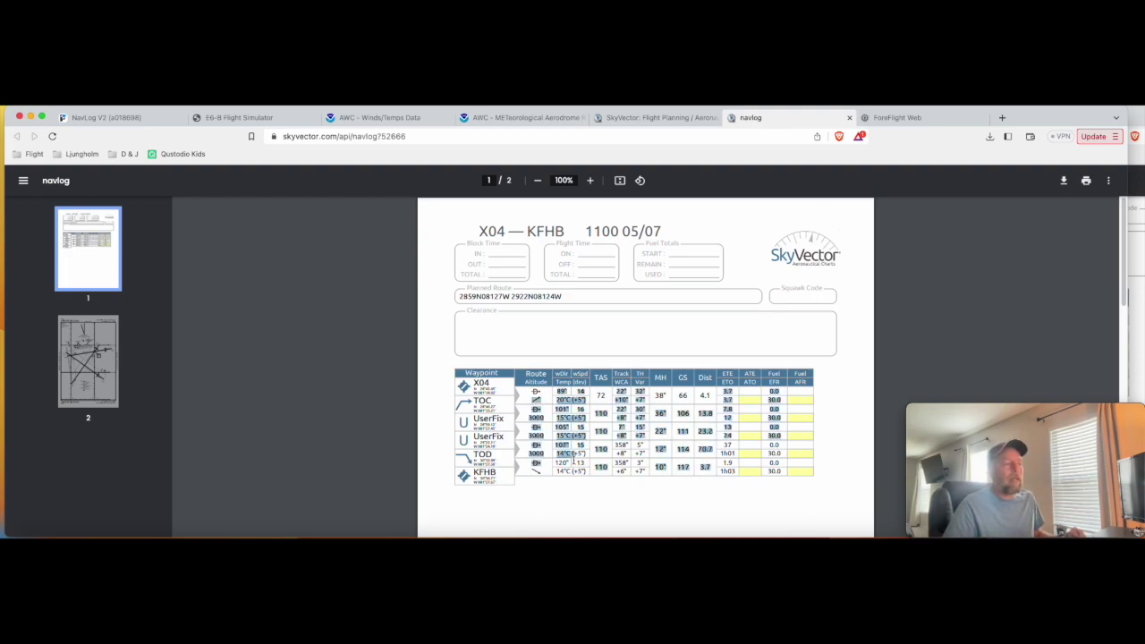
click(569, 488)
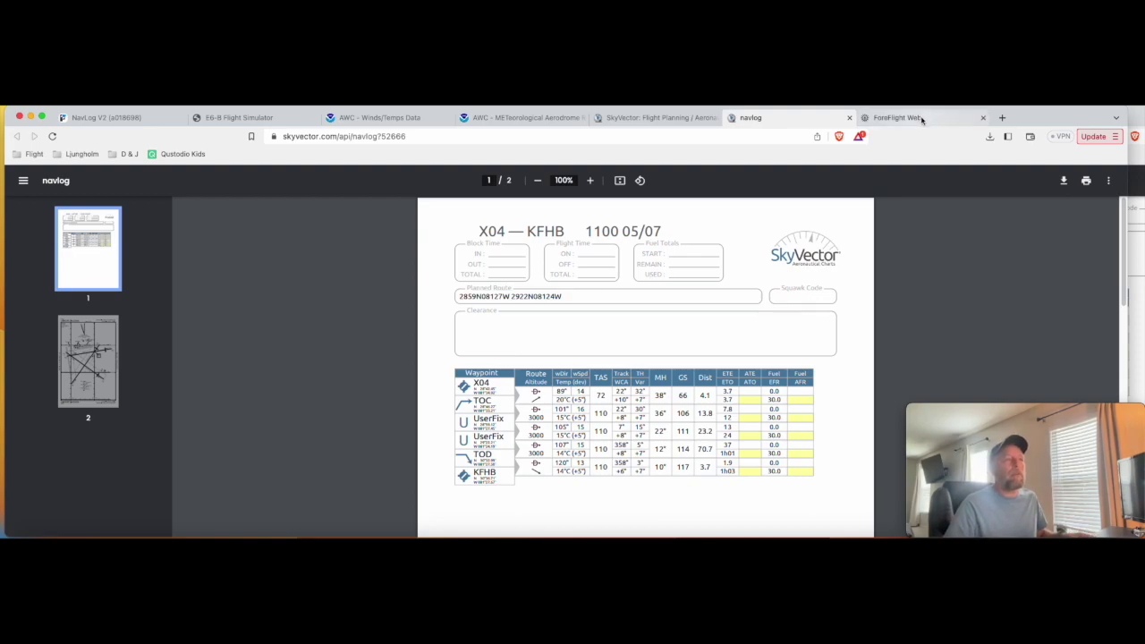
key(super+w)
Examine the charted route northward from Orlando Apopka past DeLand and Lake Disston, checking the course of each leg
scroll(627, 340, down, 2)
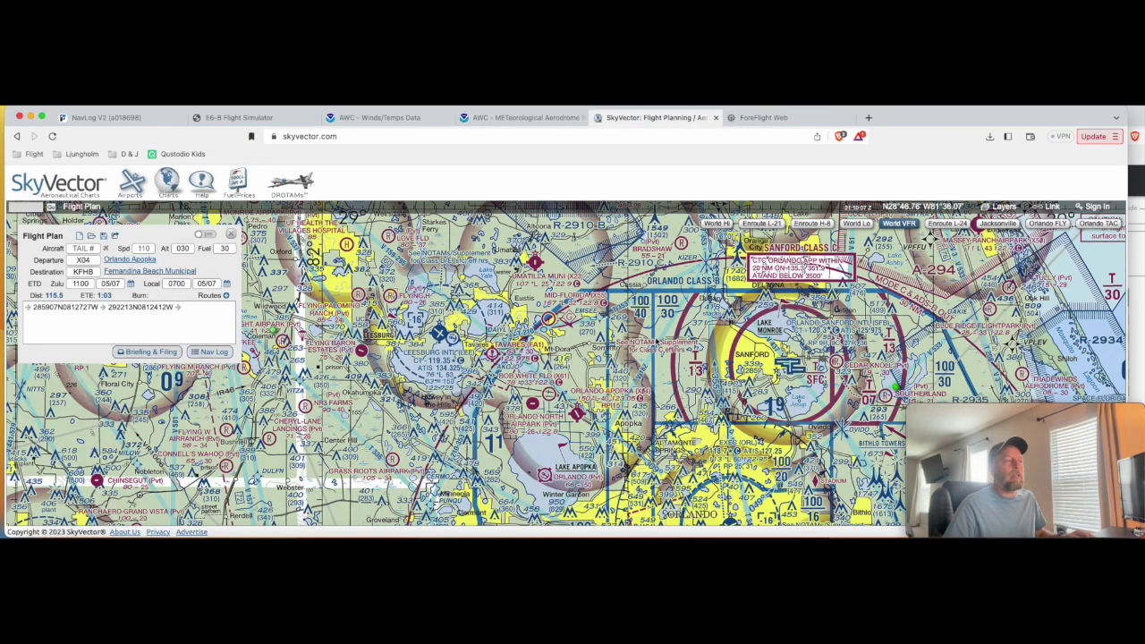
scroll(685, 347, down, 1)
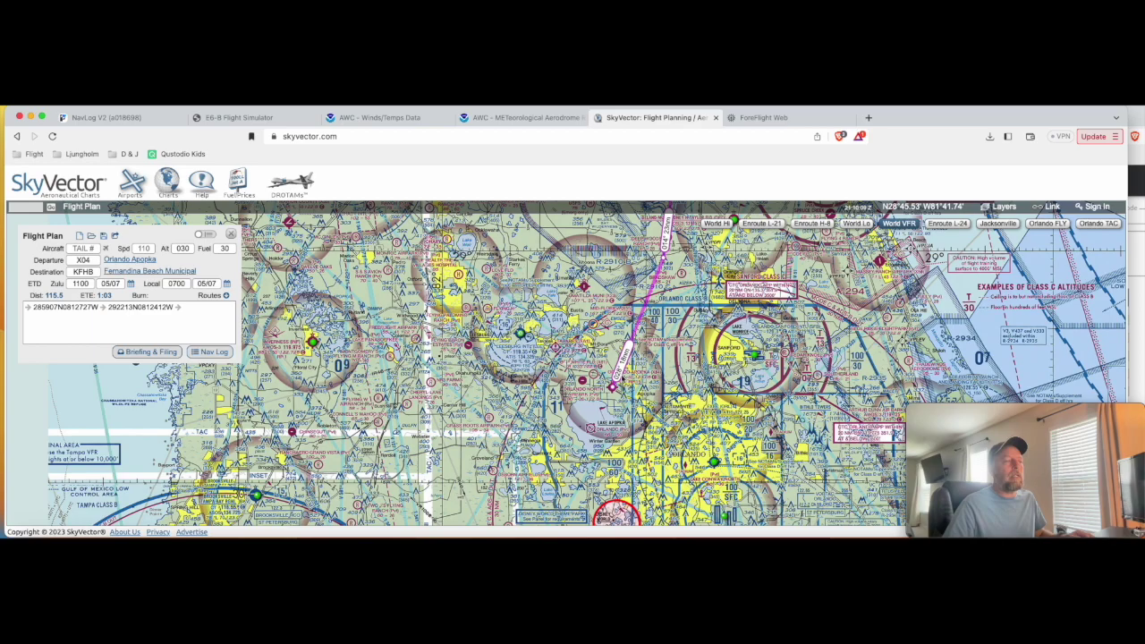
drag(669, 324, 620, 509)
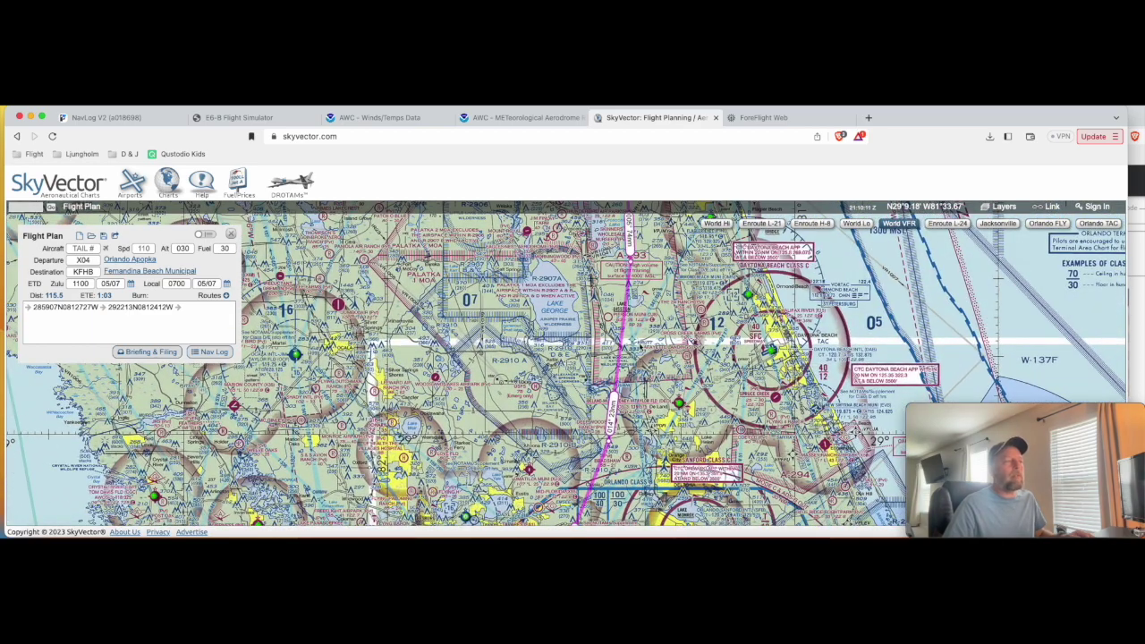
scroll(653, 357, up, 1)
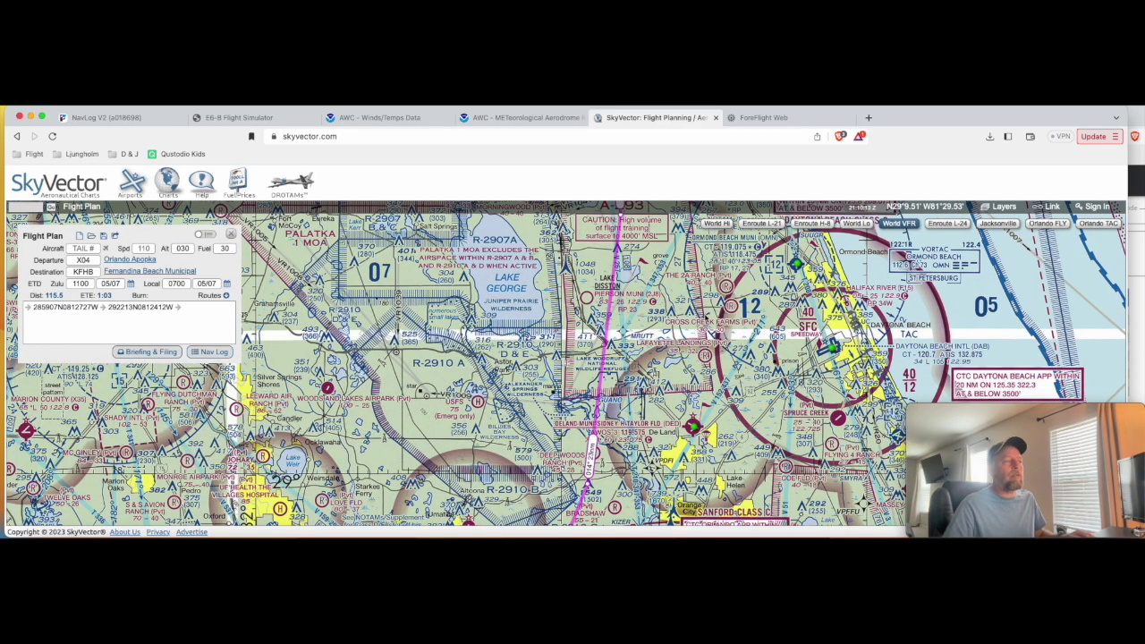
drag(691, 290, 659, 360)
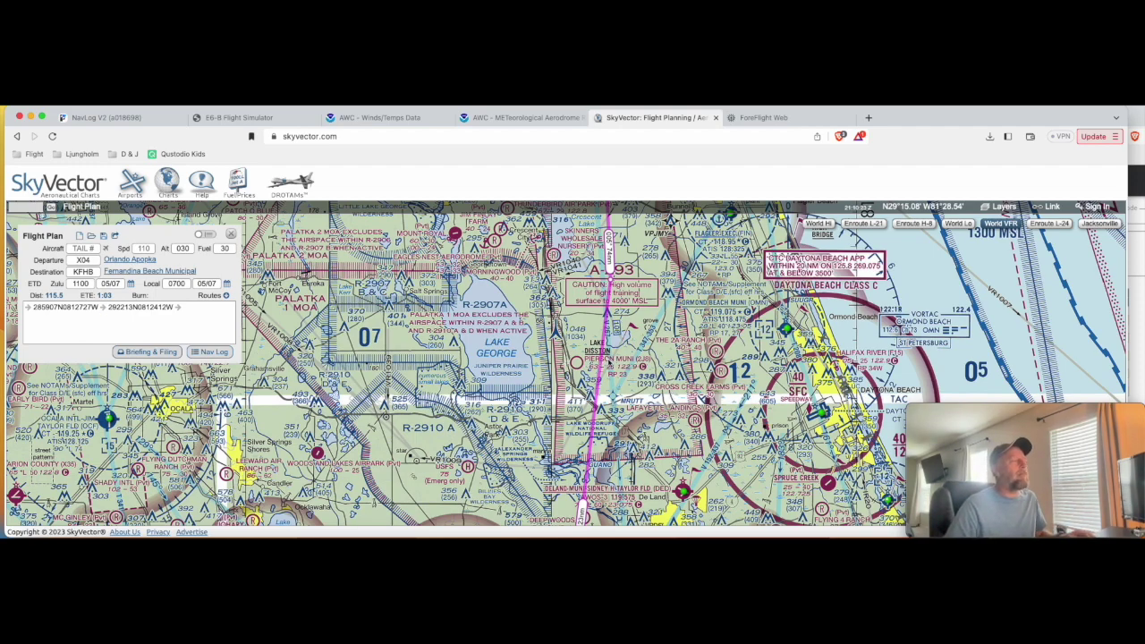
drag(627, 422, 626, 286)
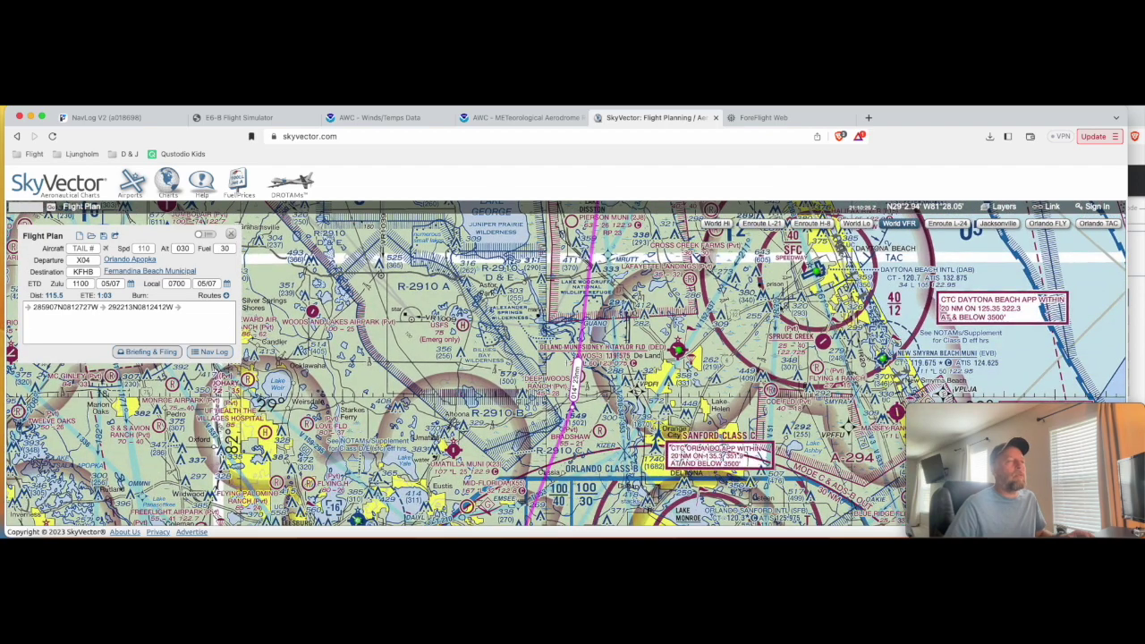
Compare the first leg's track and heading in the separate nav log window with the route on the chart
click(1137, 289)
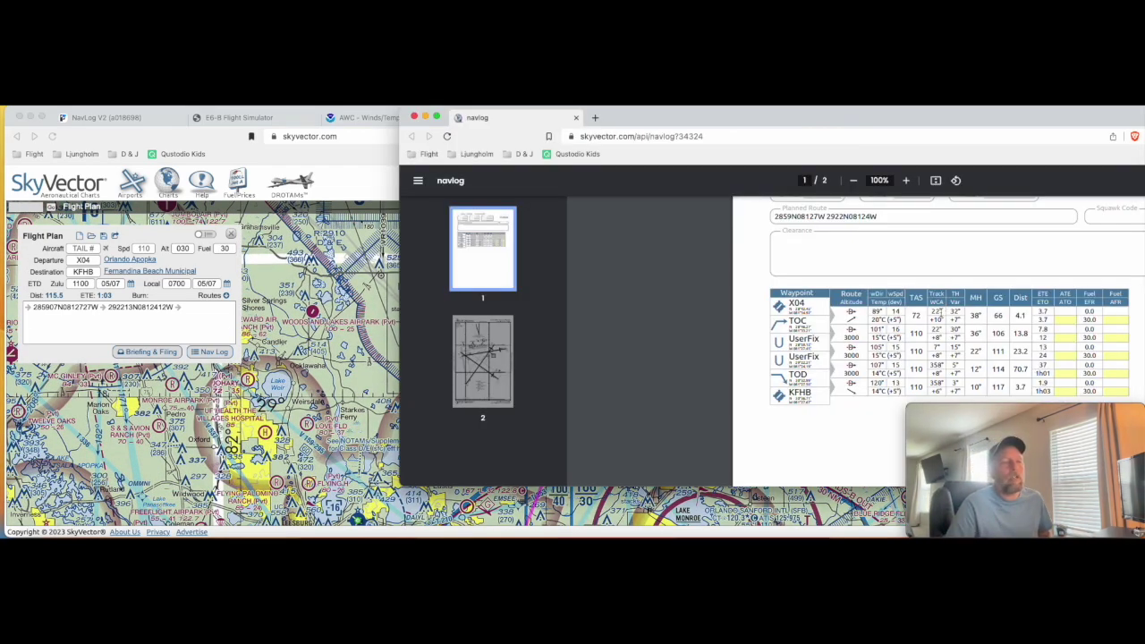
drag(937, 311, 913, 306)
click(397, 399)
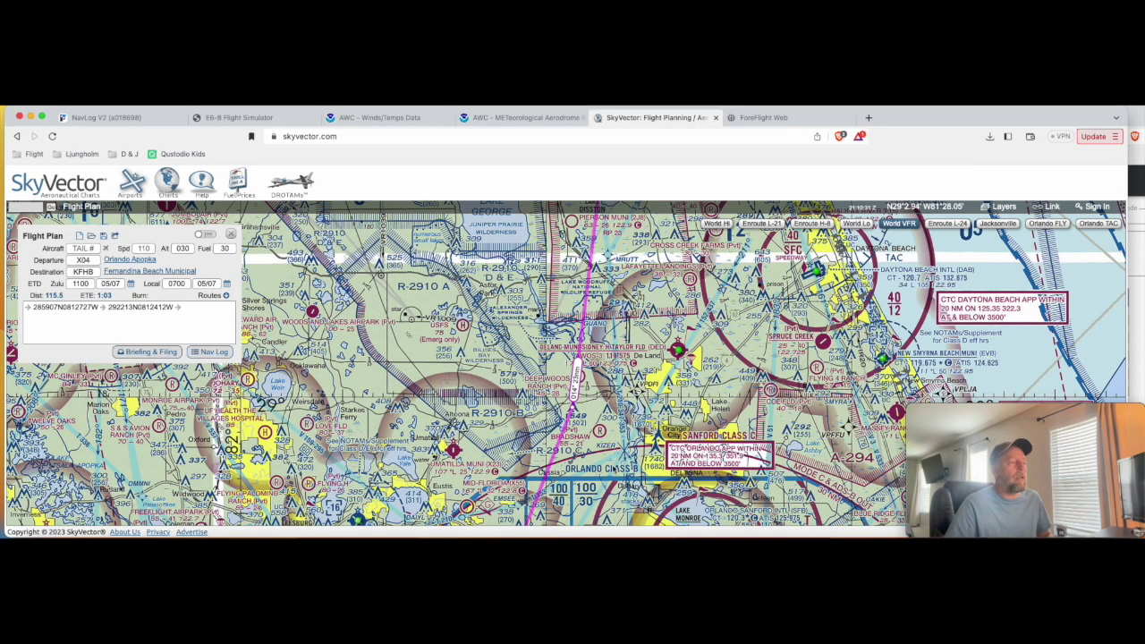
drag(362, 396, 393, 244)
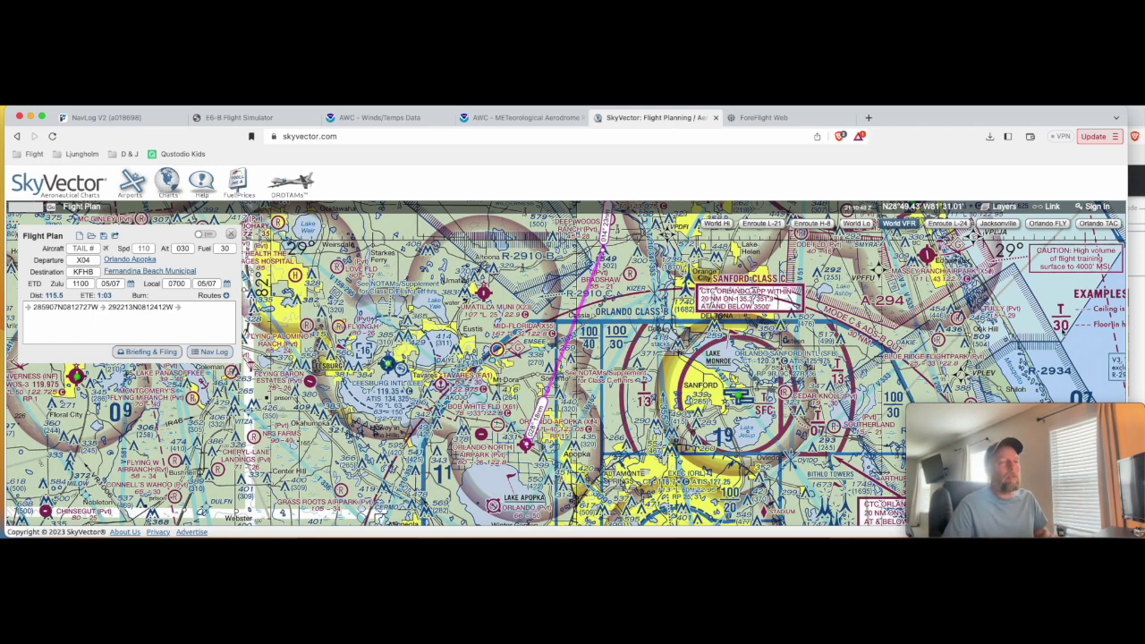
click(1131, 310)
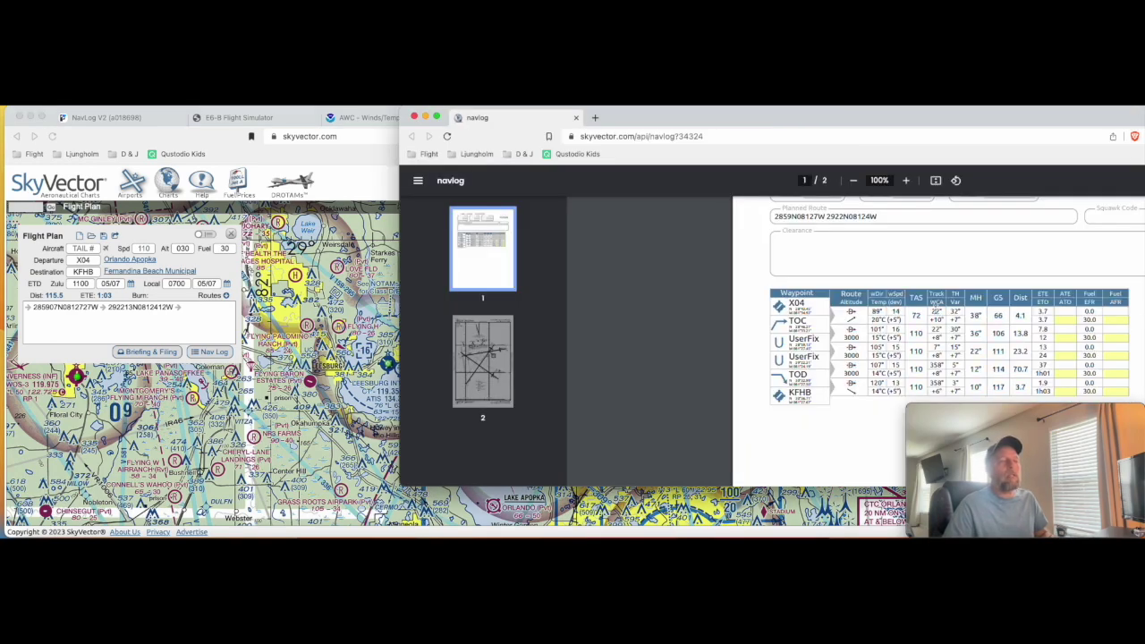
key(Tab)
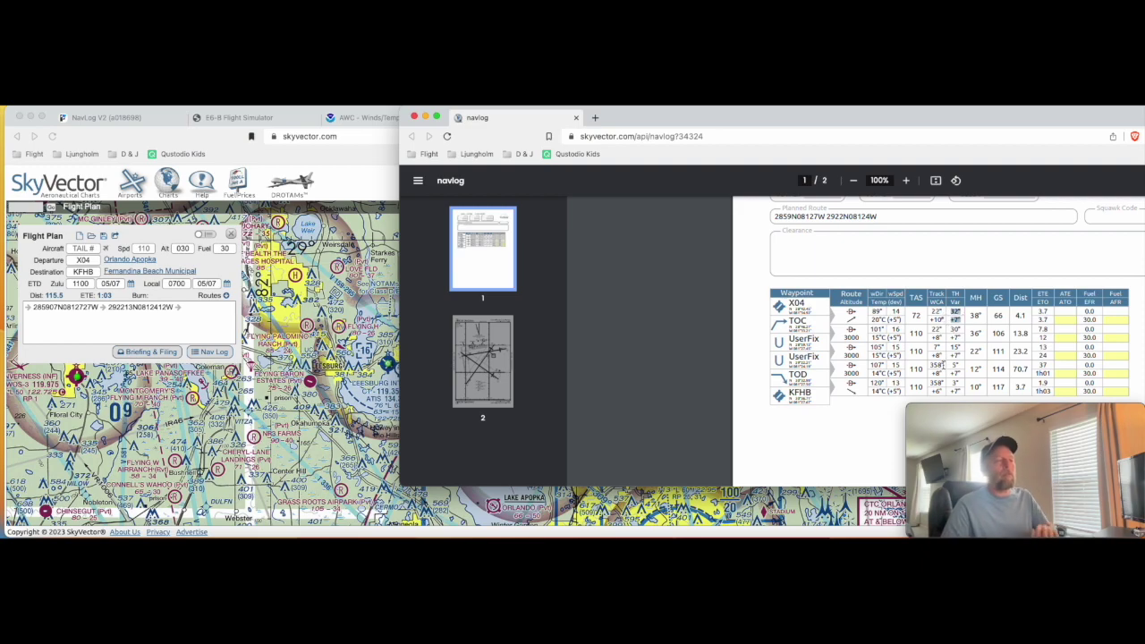
Switch back to NavLog V2 and submit 22 as the course for the first leg
key(super+w)
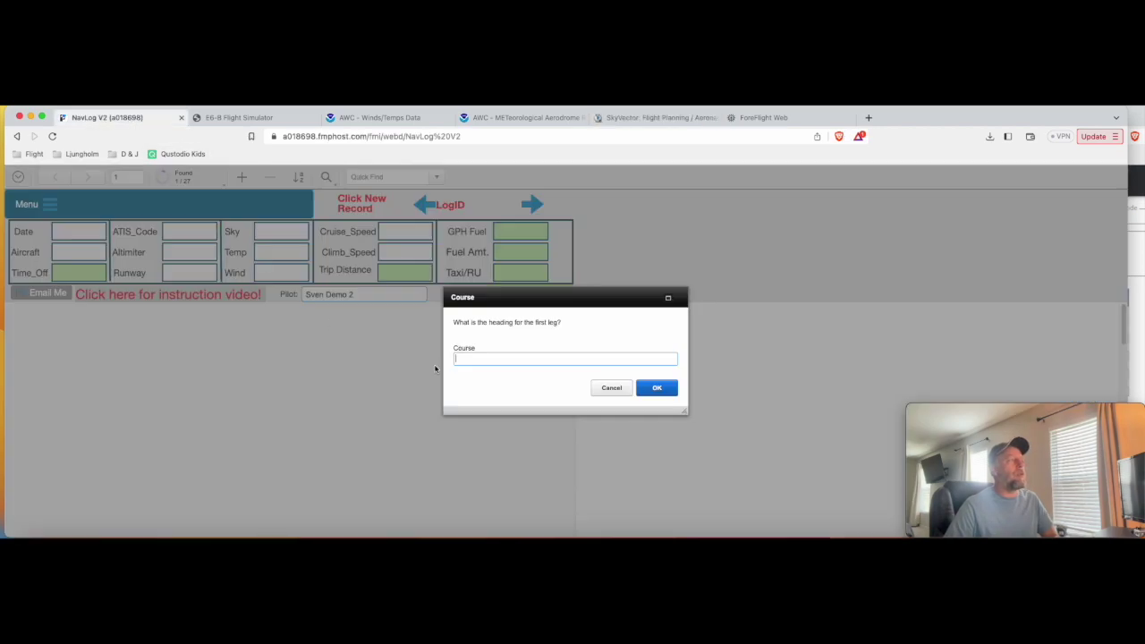
click(134, 118)
text(22)
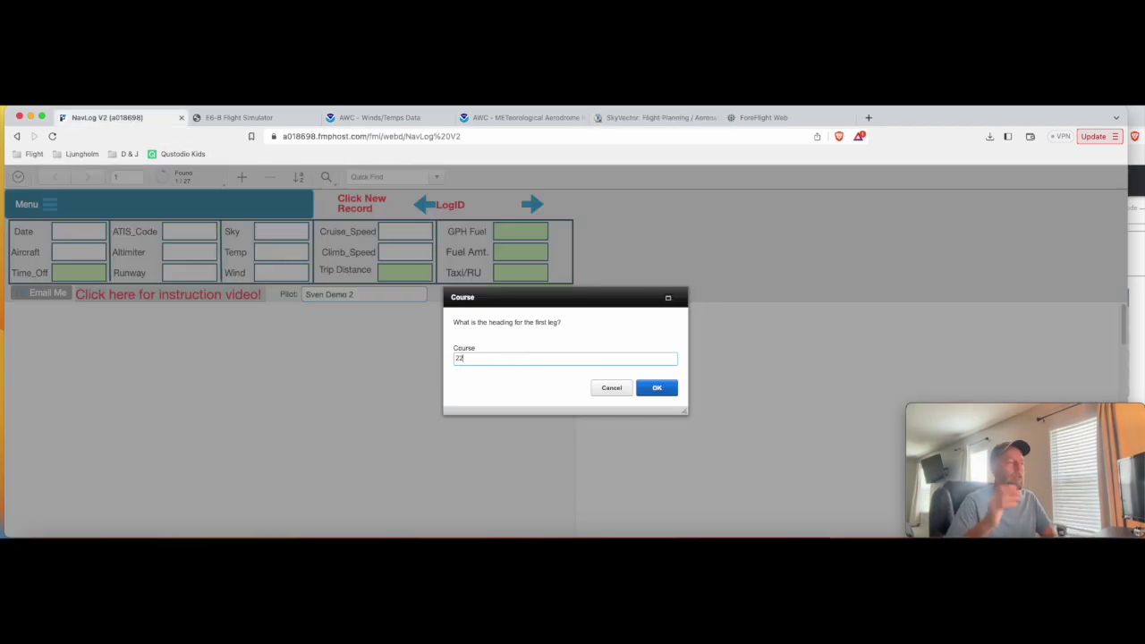
click(651, 392)
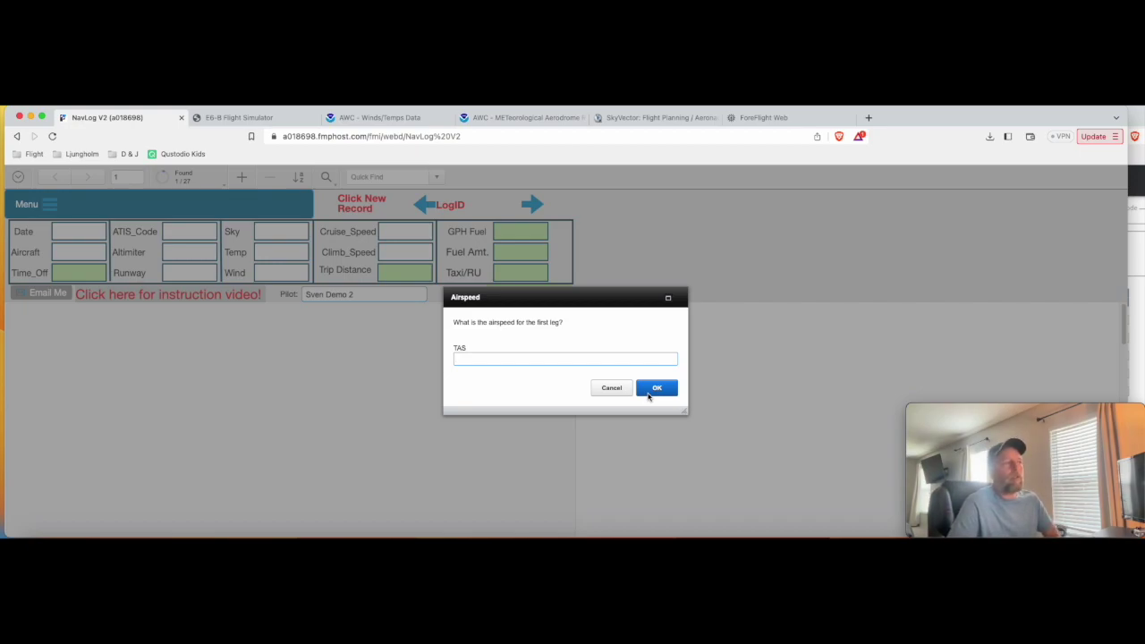
Look up the first leg's TAS in SkyVector's nav log and submit 72 as its airspeed in NavLog V2
click(1136, 306)
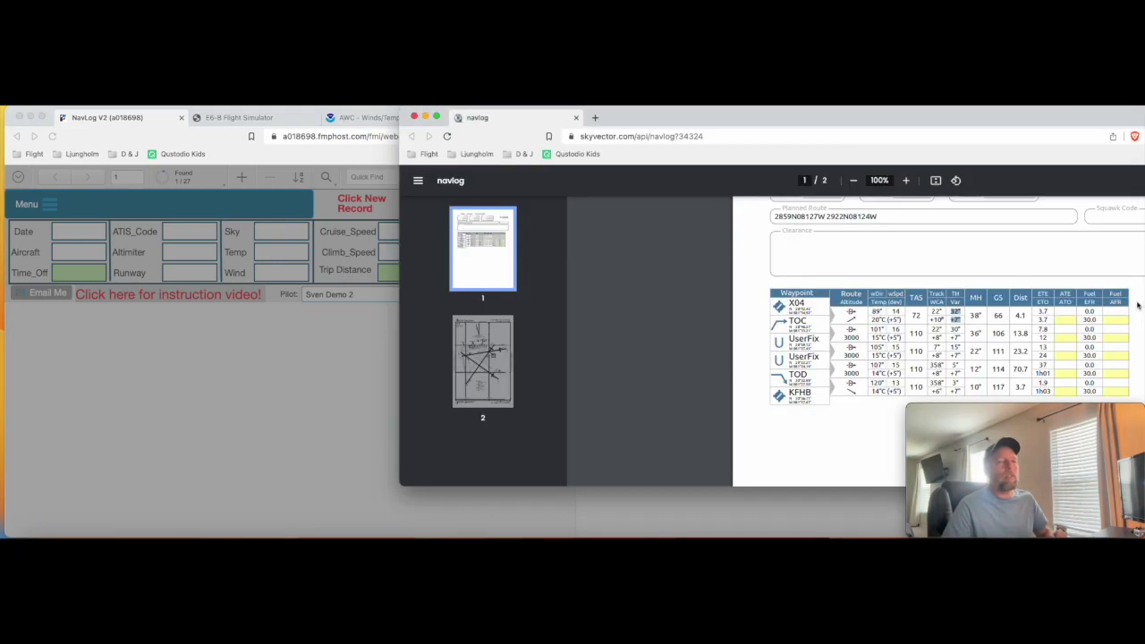
click(914, 315)
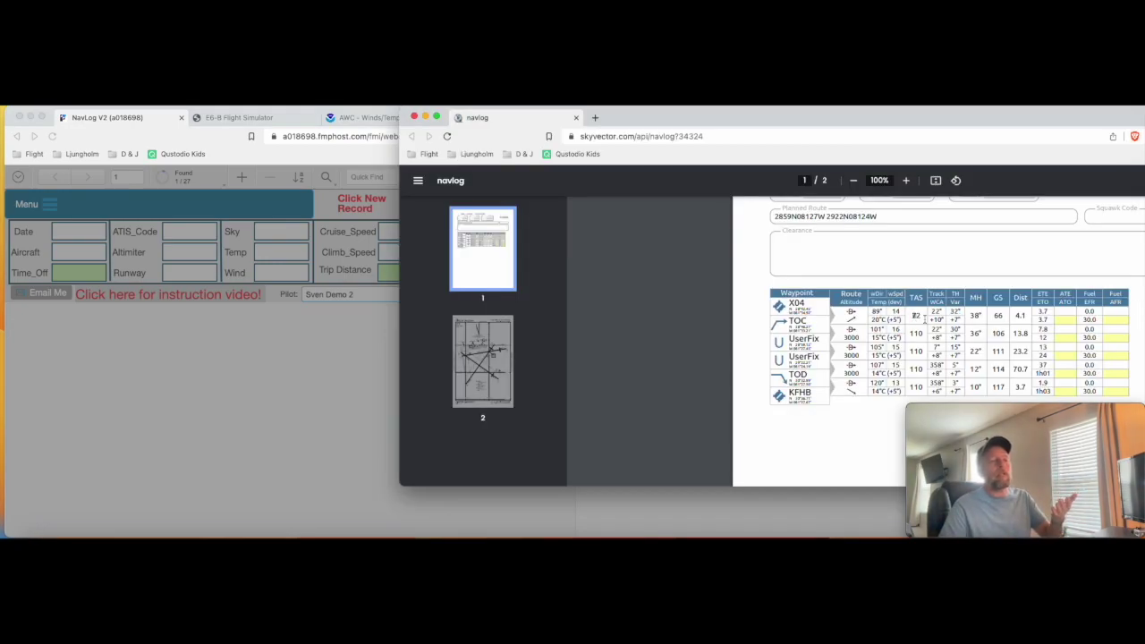
click(262, 381)
text(110)
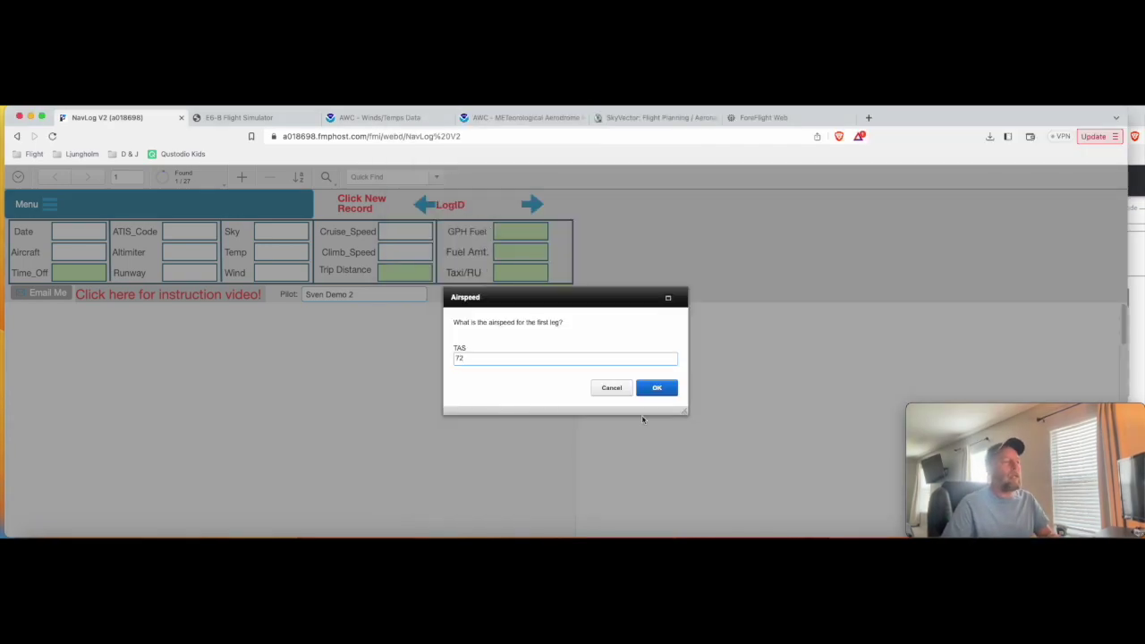
click(657, 388)
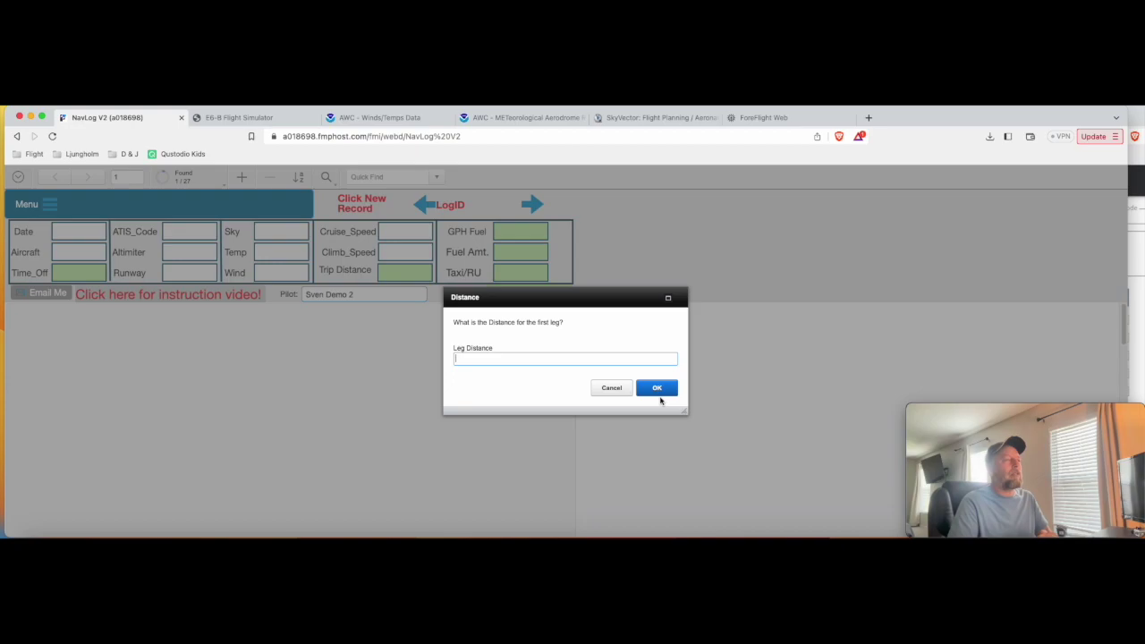
Check the first leg on the SkyVector chart, submit 18 as its leg distance in NavLog V2 and dismiss the closing notice
click(648, 117)
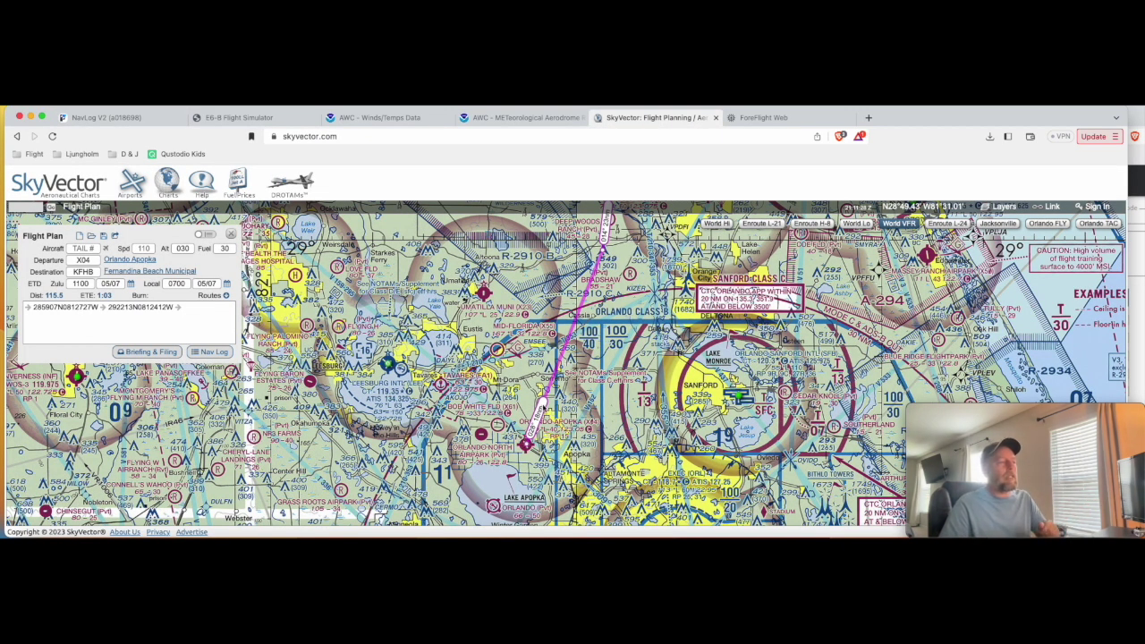
click(106, 118)
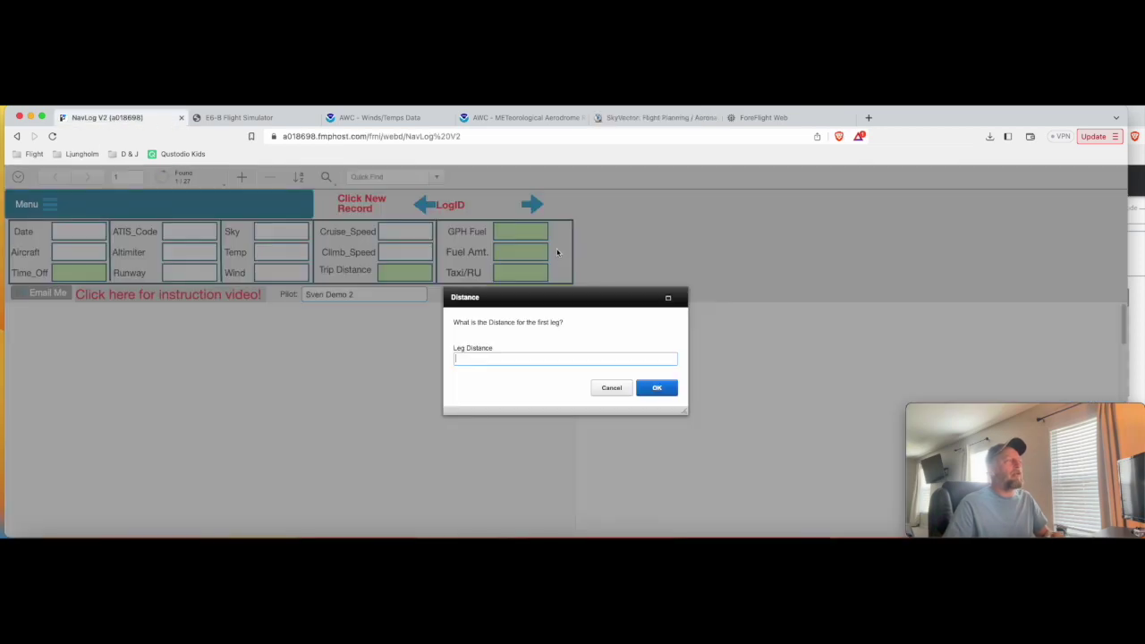
key(Return)
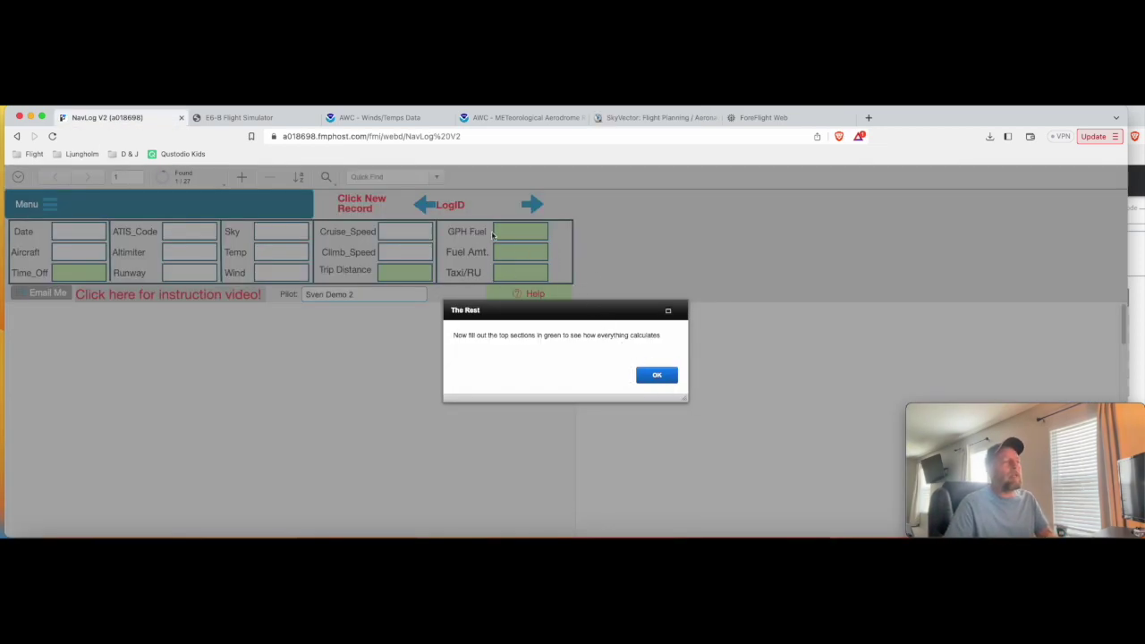
click(657, 375)
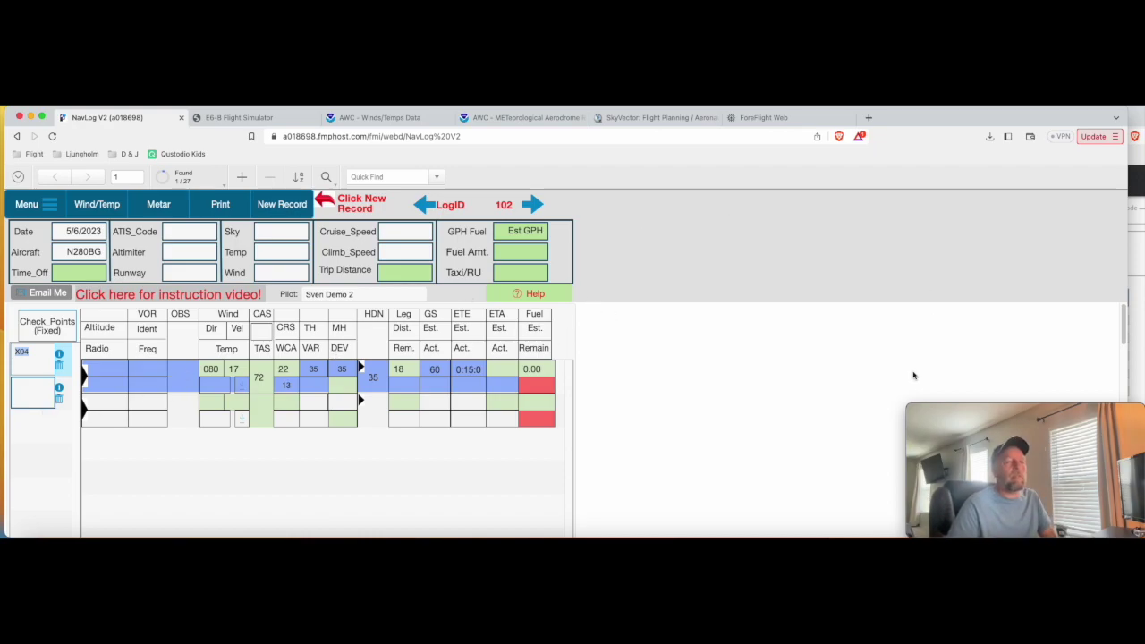
Arrange NavLog V2 beside SkyVector's nav log so the first leg's wind values can be read alongside the flight log
click(1141, 292)
drag(739, 123, 810, 116)
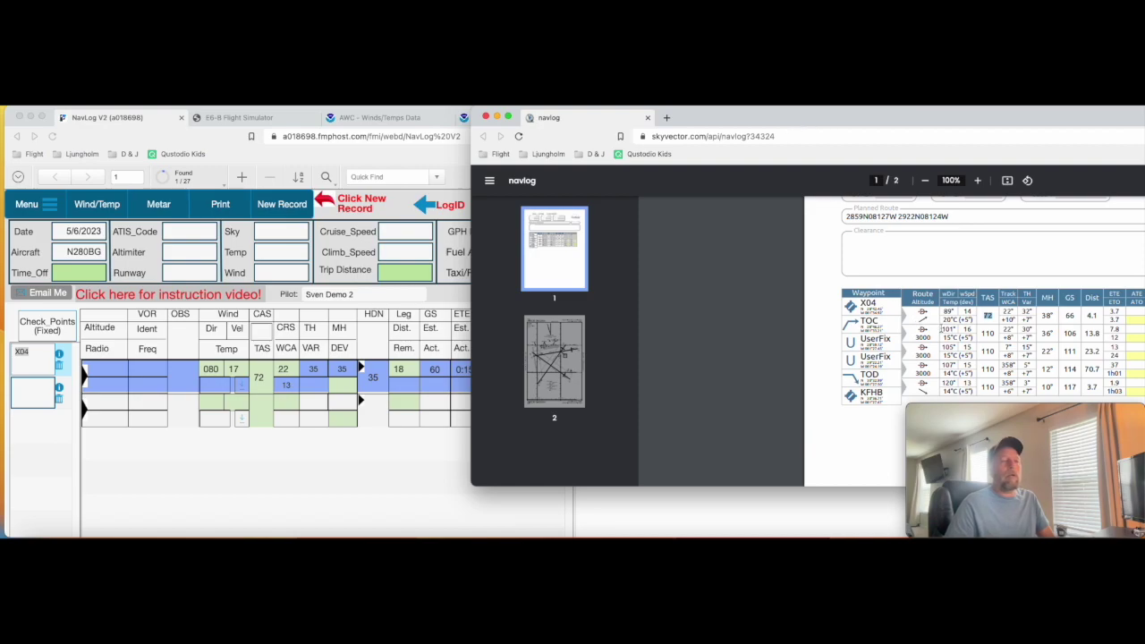
double_click(948, 311)
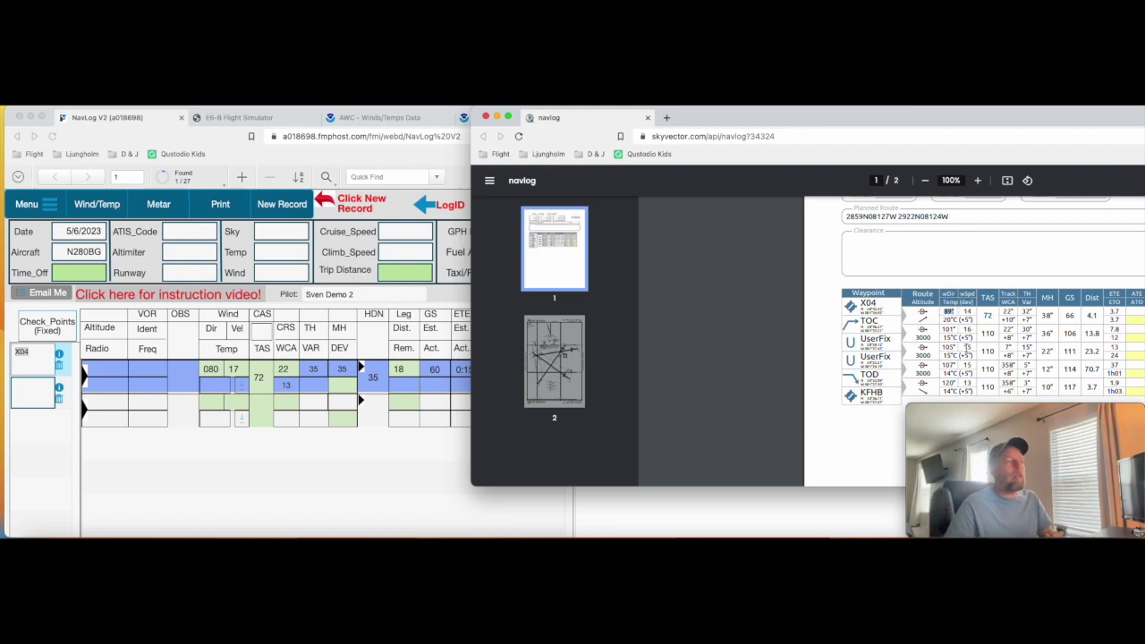
click(285, 485)
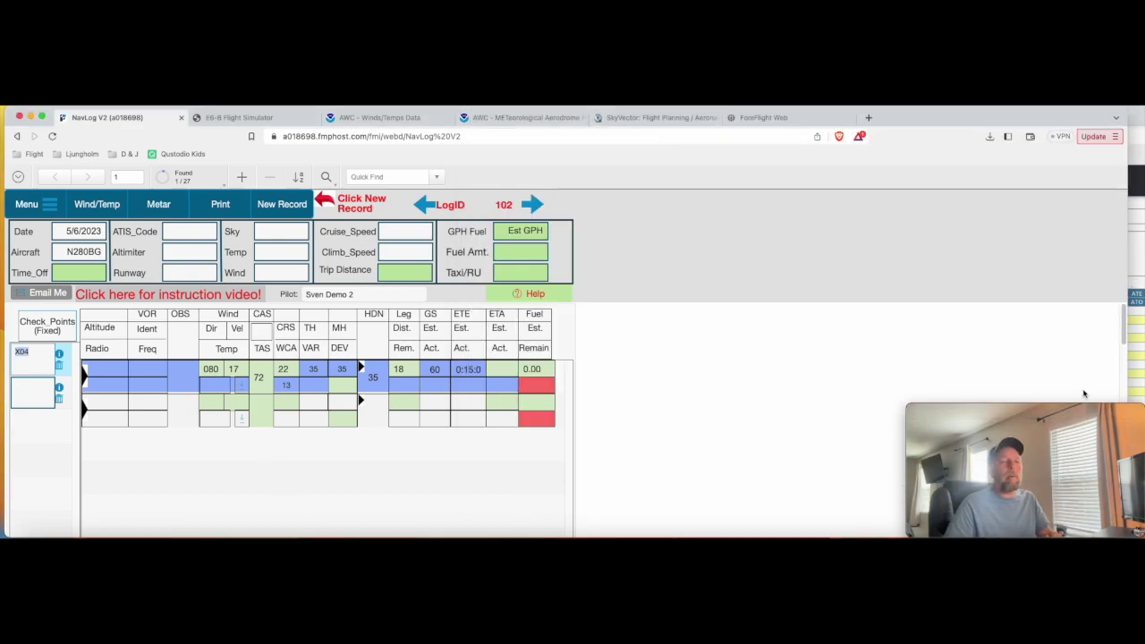
drag(1127, 328, 921, 326)
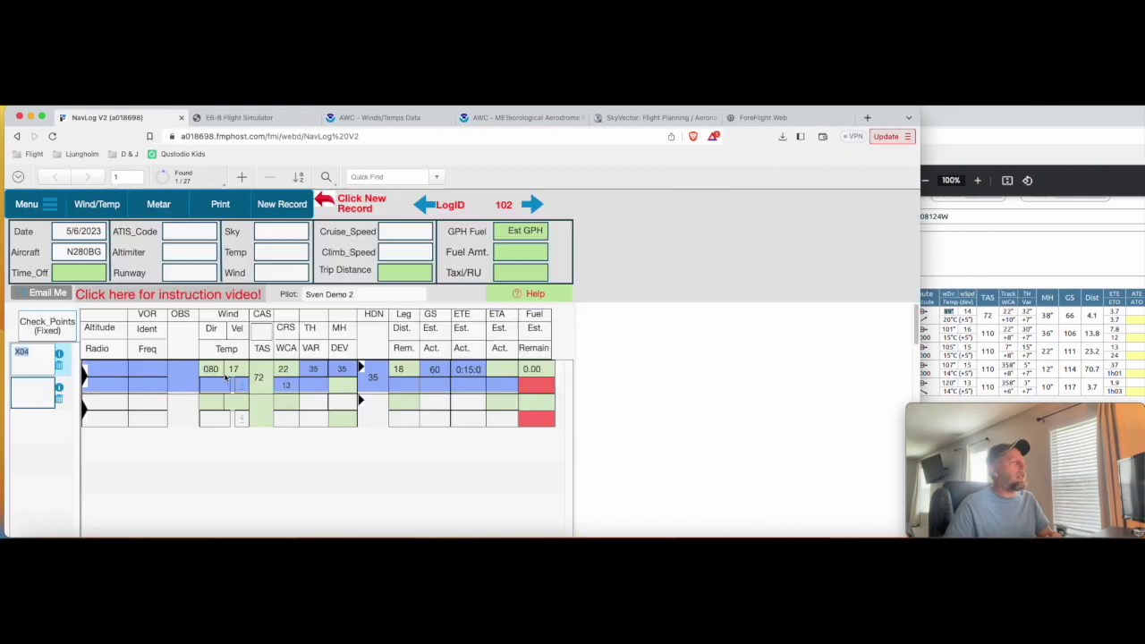
Set the X04 leg's wind direction to 089 and wind velocity to 14
text(089)
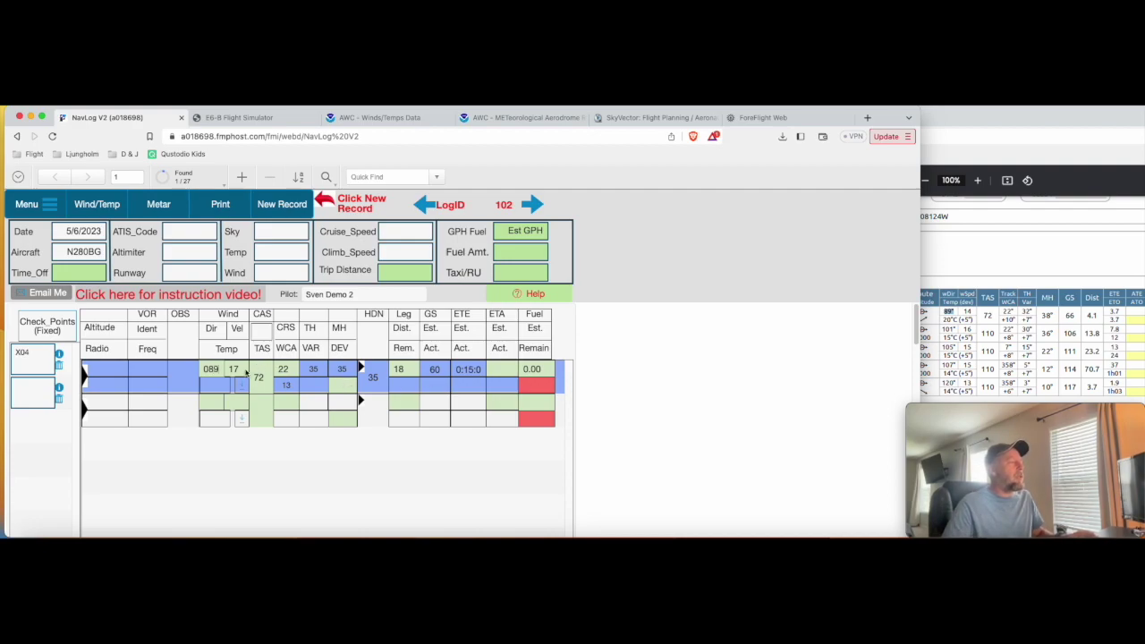
key(Tab)
text(14)
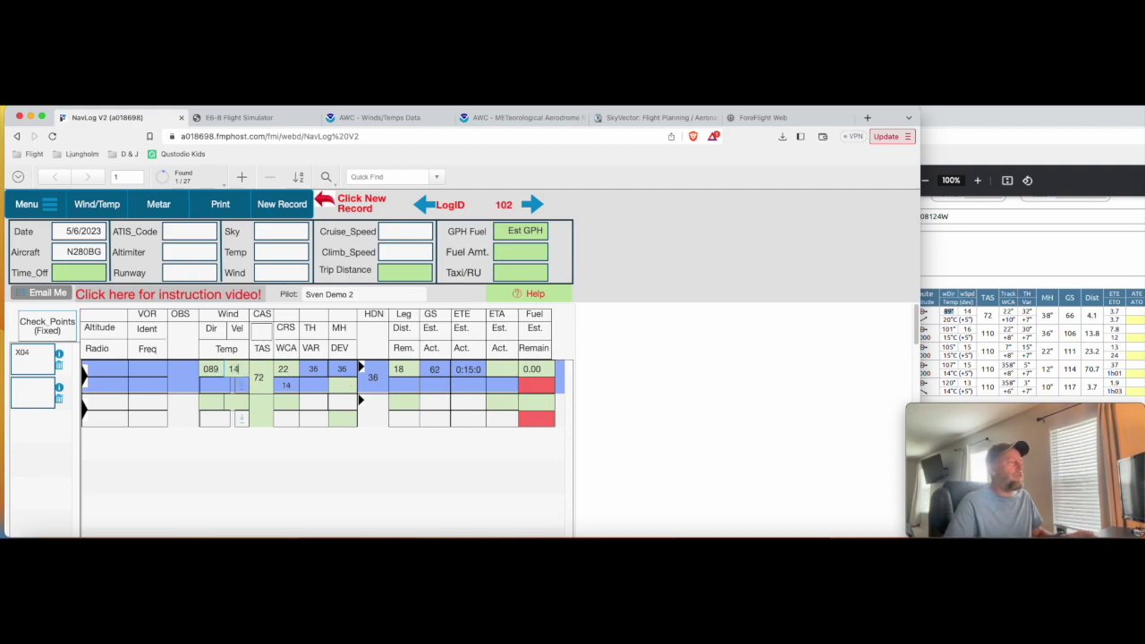
click(636, 408)
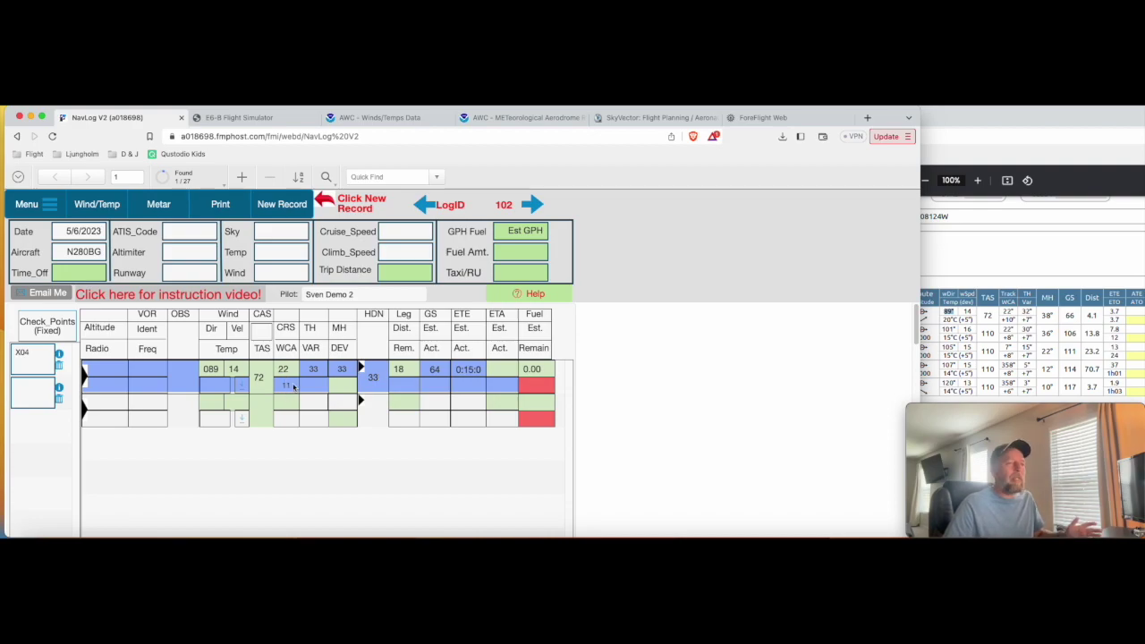
Find the magnetic variation line on the SkyVector chart and set the X04 leg's variation to 7 in NavLog V2
click(317, 386)
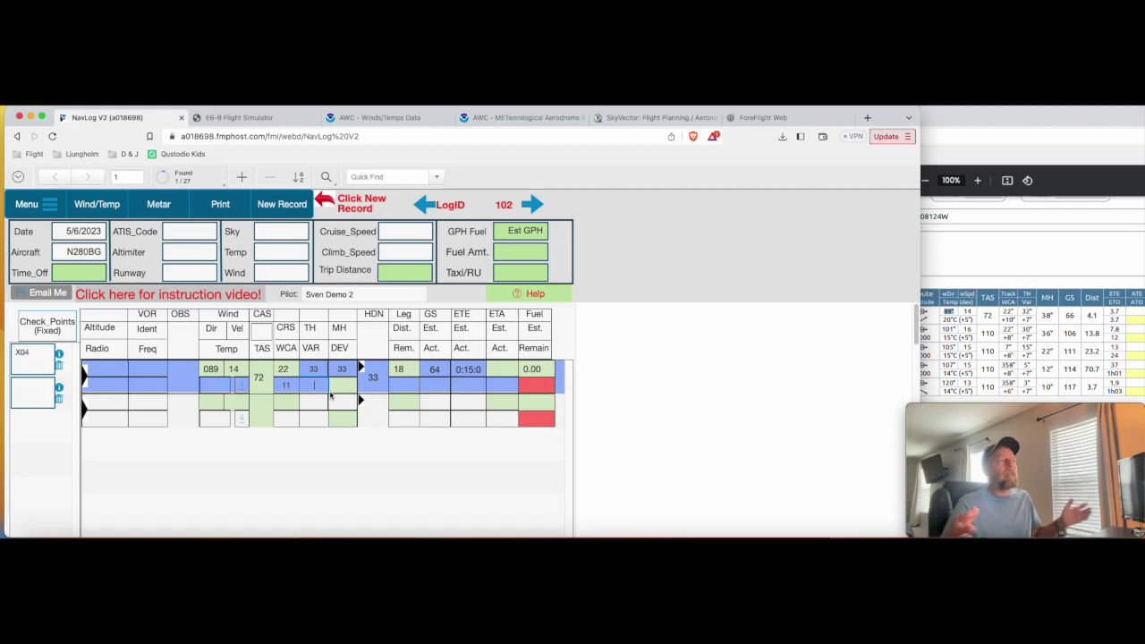
click(640, 119)
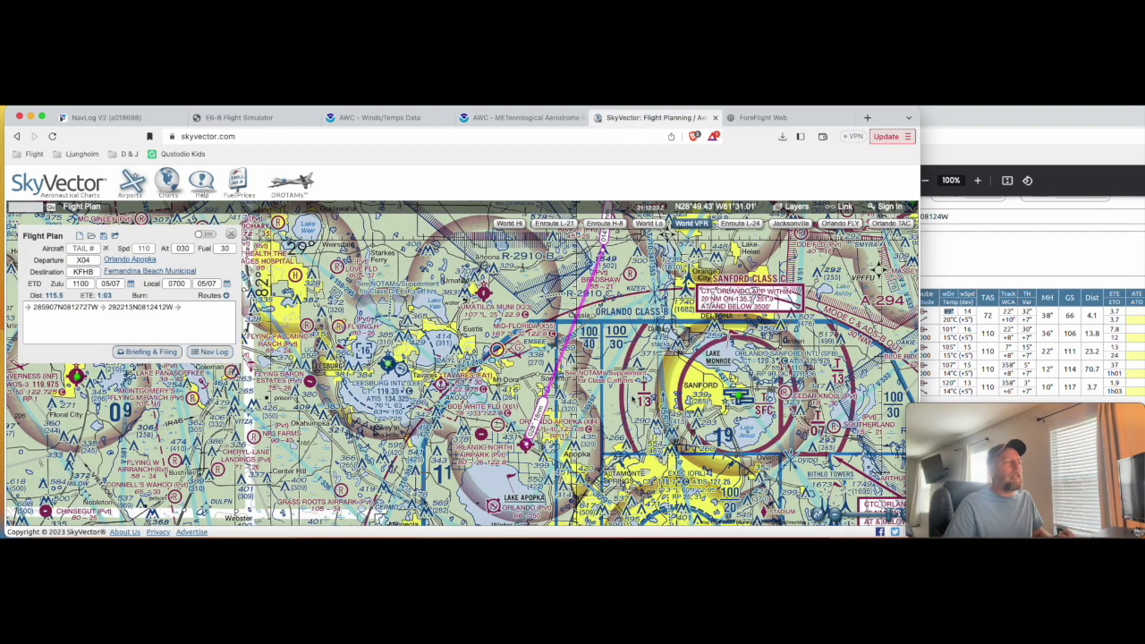
drag(565, 442, 614, 299)
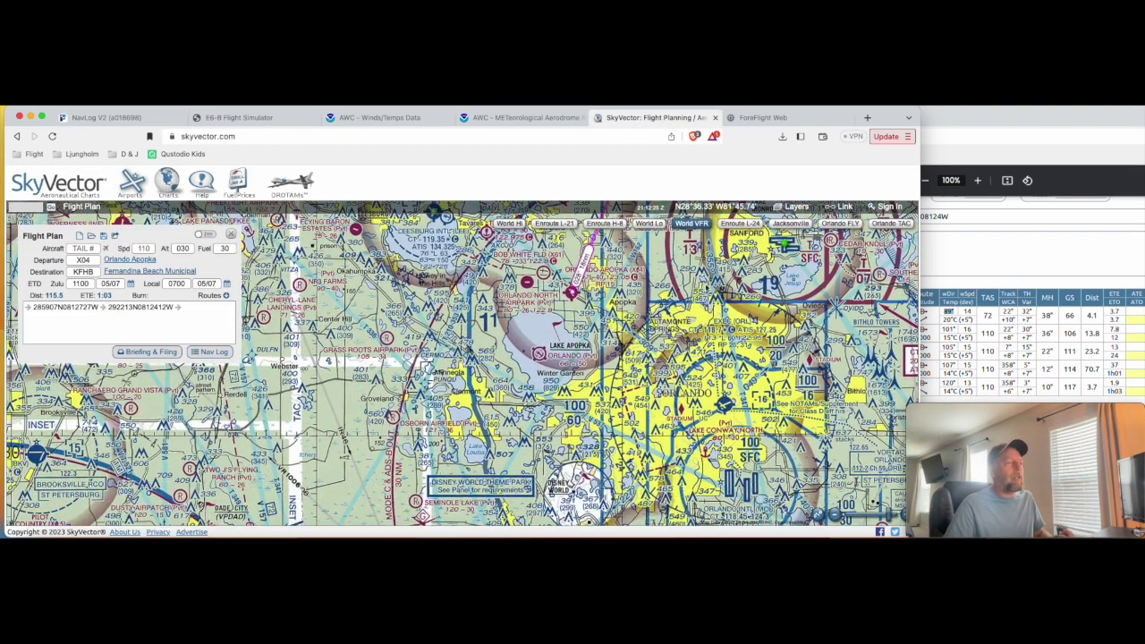
click(576, 492)
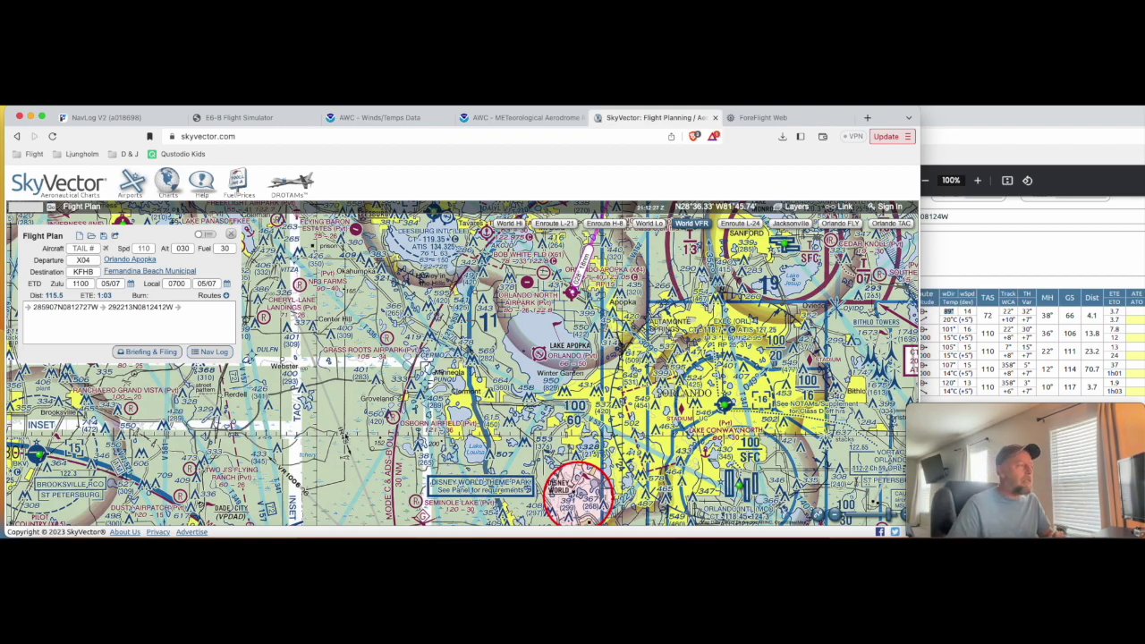
drag(329, 435, 615, 328)
drag(565, 445, 562, 426)
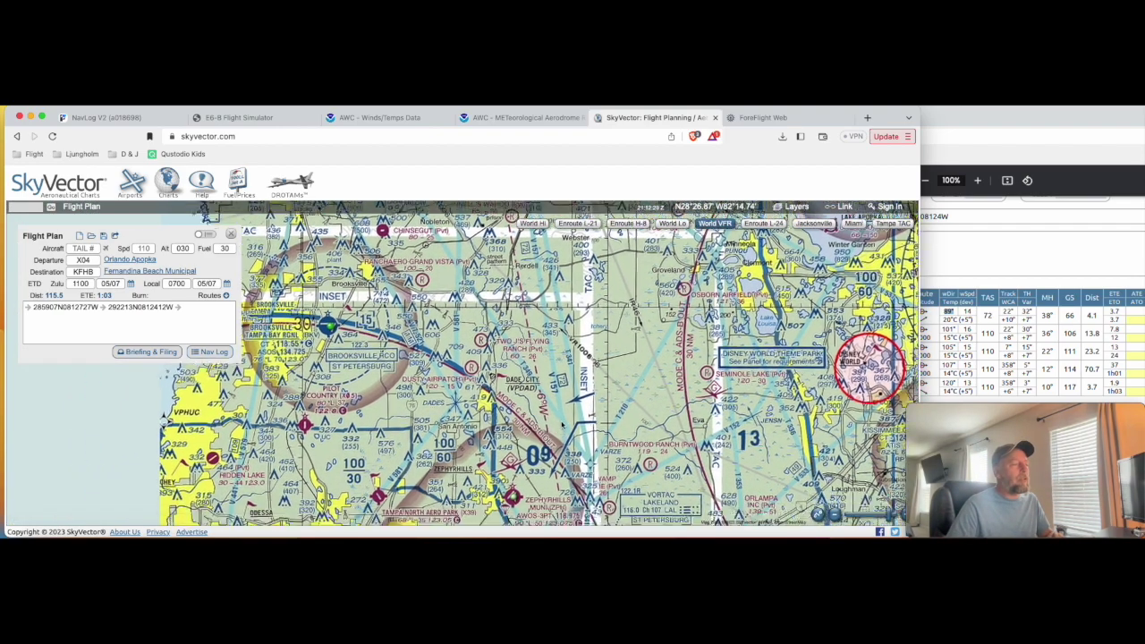
scroll(562, 424, up, 3)
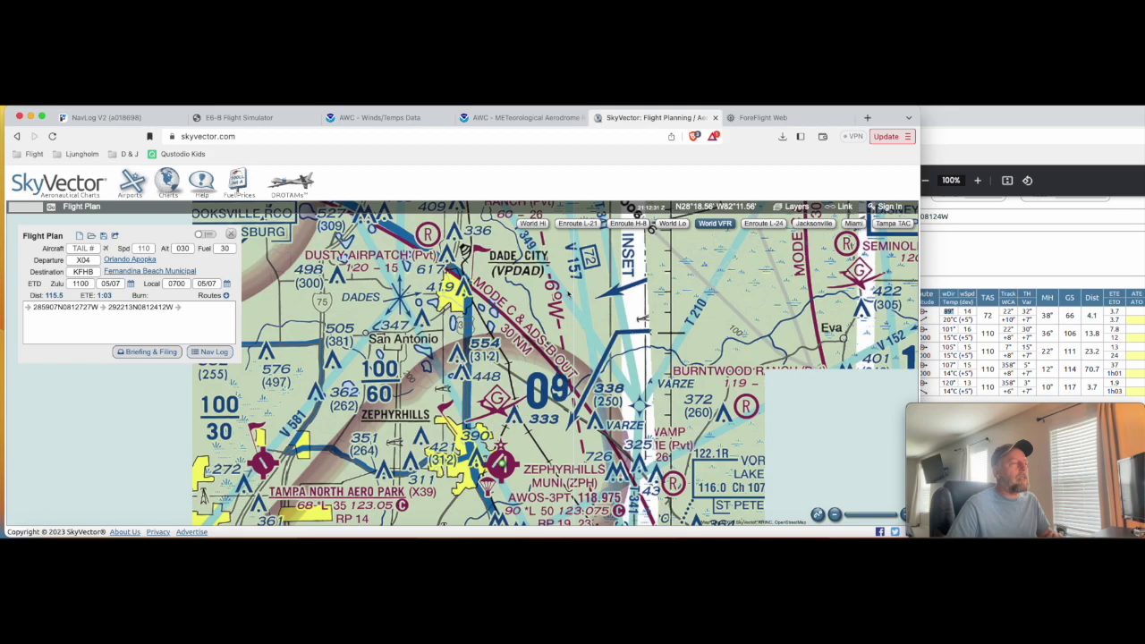
scroll(555, 281, down, 1)
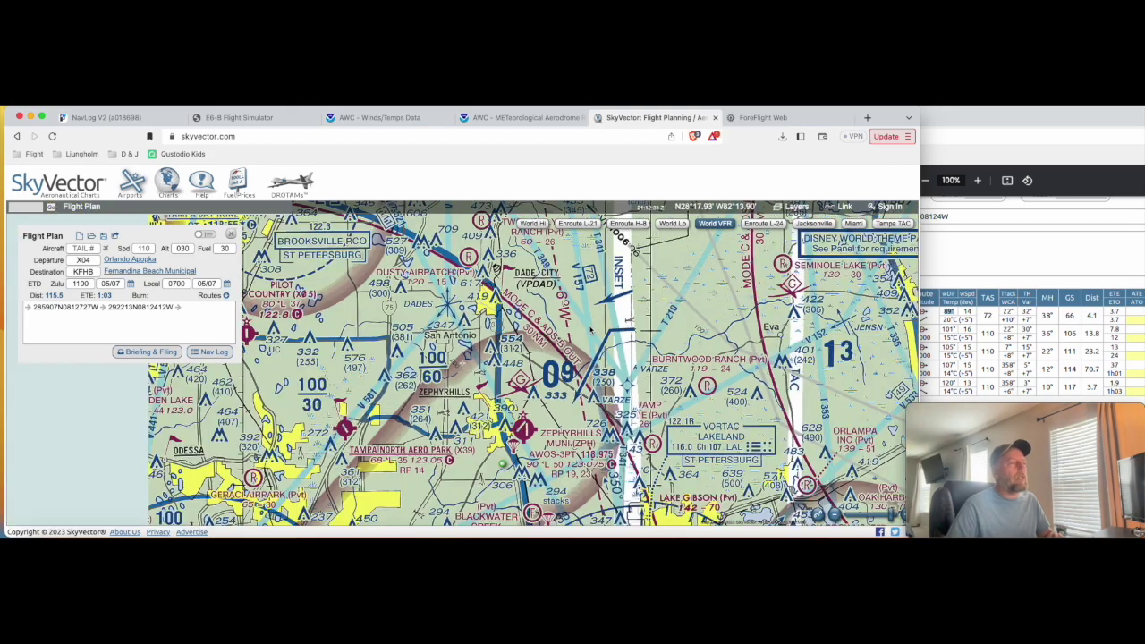
scroll(589, 330, down, 1)
drag(616, 274, 324, 341)
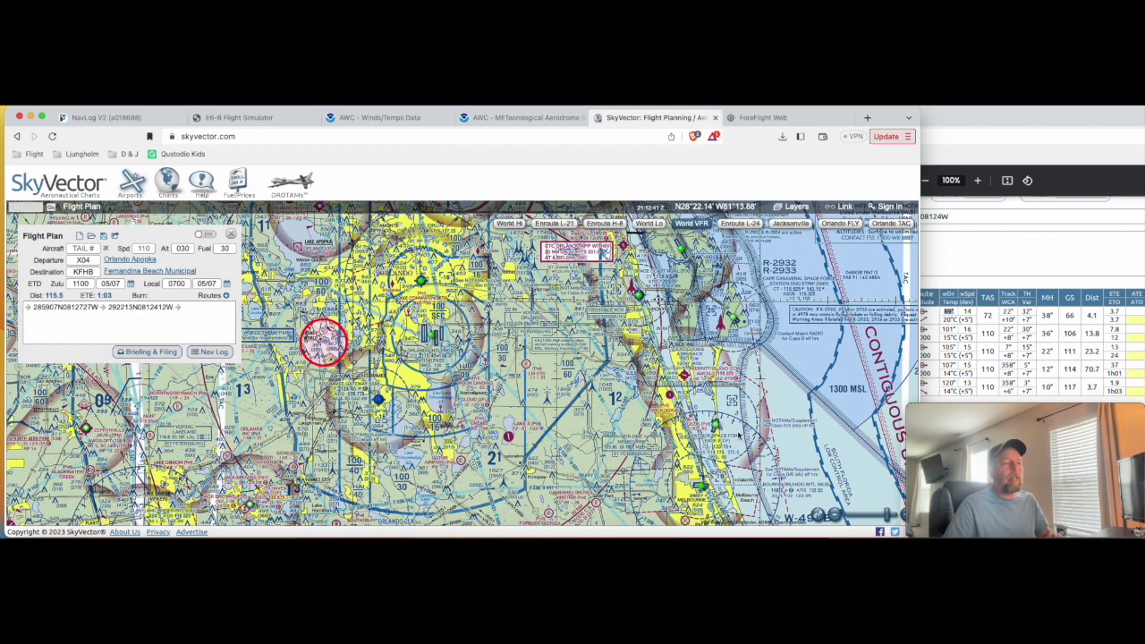
scroll(463, 362, up, 2)
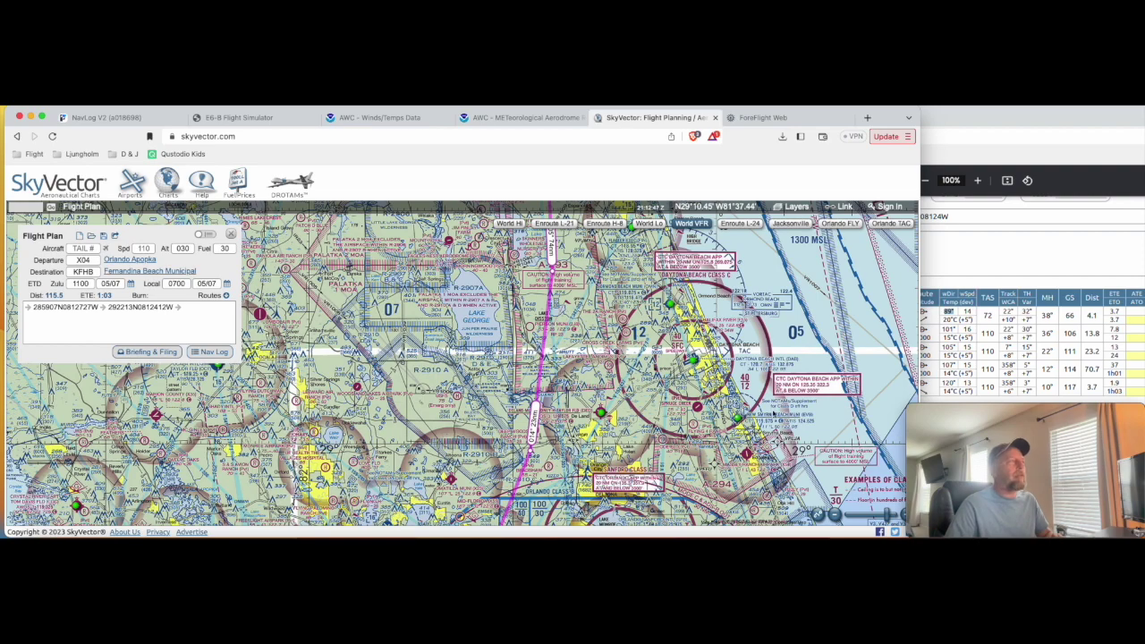
click(103, 117)
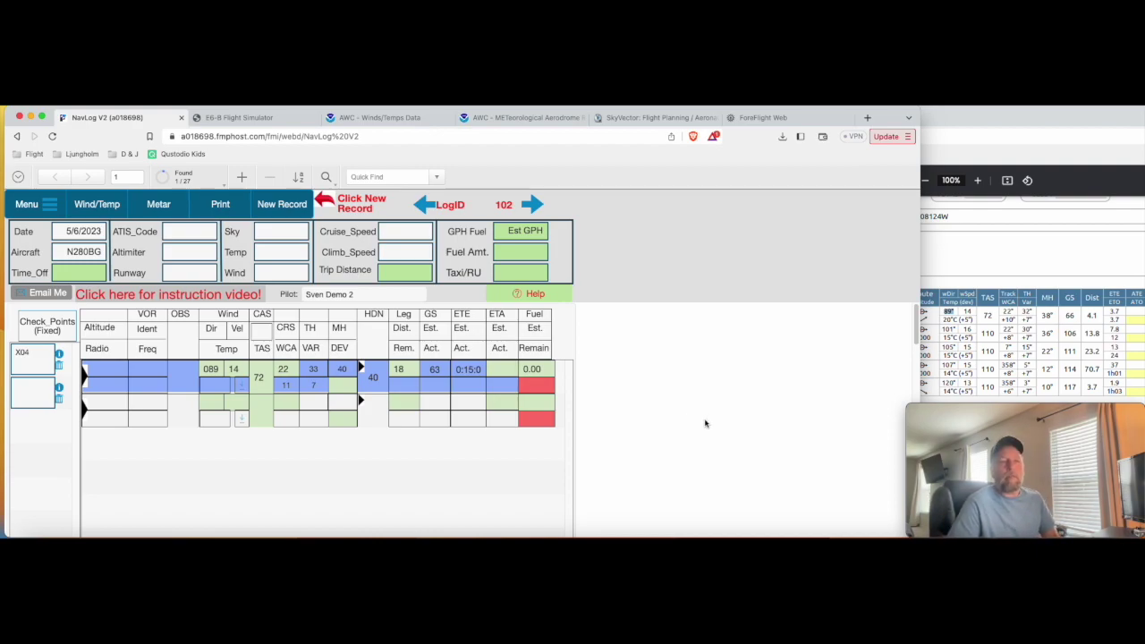
Enlarge SkyVector's nav log and compare the first leg's track, wind correction, true heading, variation and magnetic heading with NavLog V2
click(1077, 338)
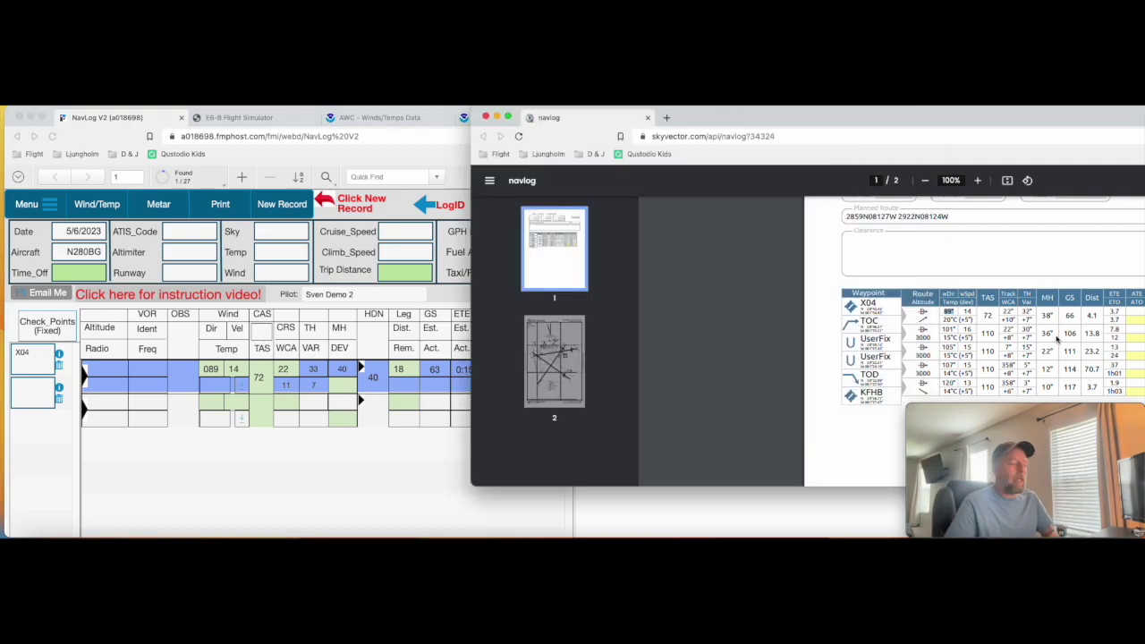
key(super+equal)
key(super+equal)
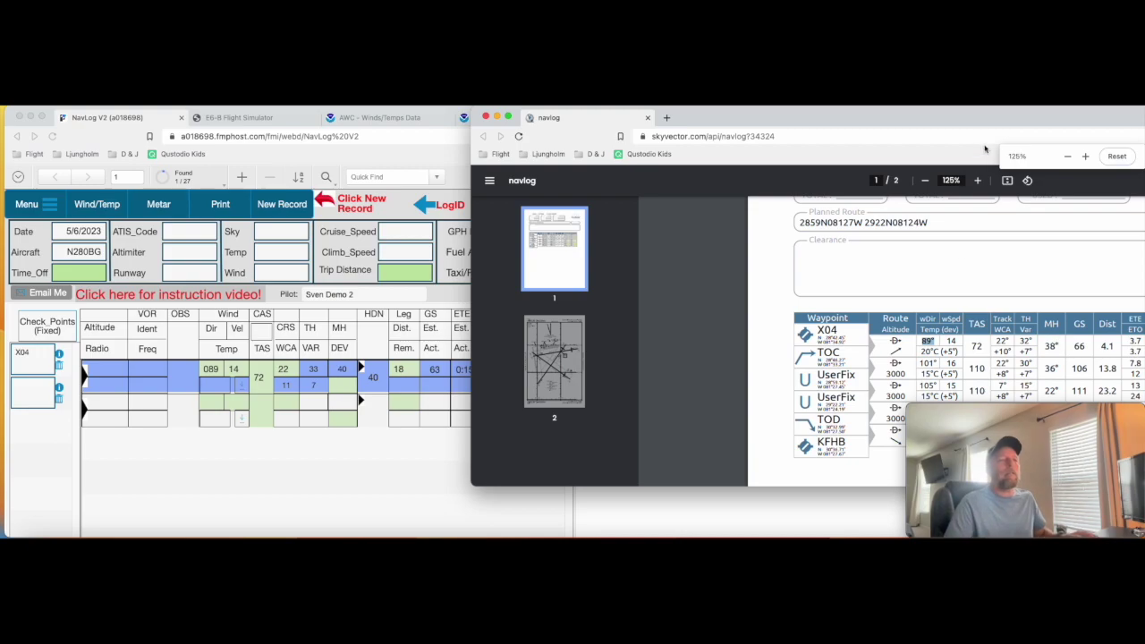
drag(975, 121, 921, 121)
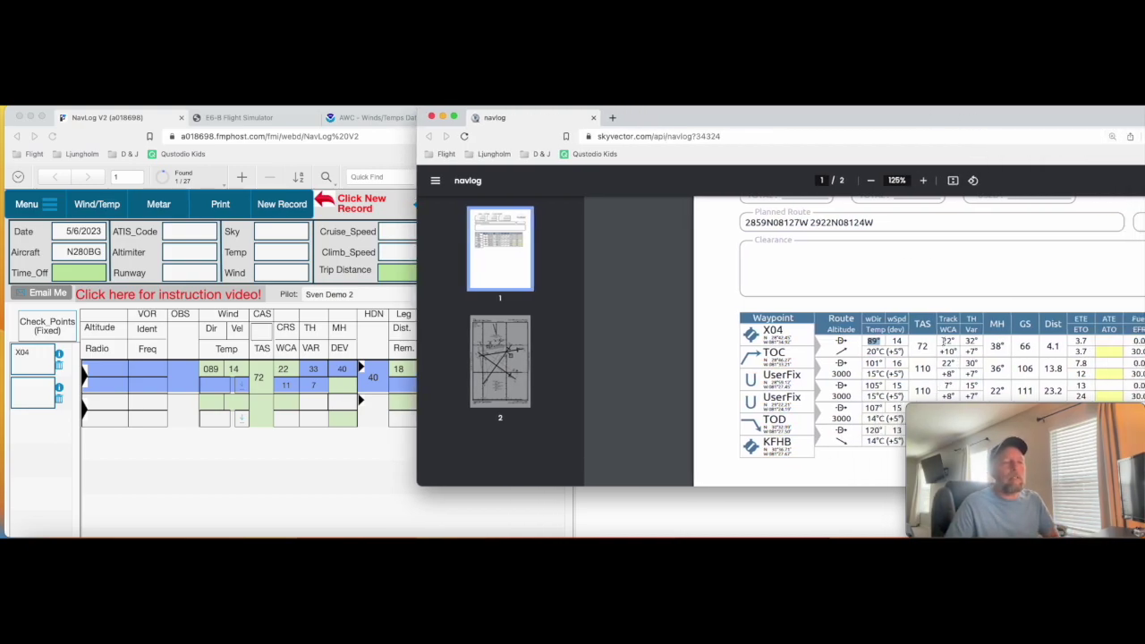
drag(944, 341, 954, 350)
double_click(971, 340)
click(972, 342)
double_click(970, 351)
double_click(996, 346)
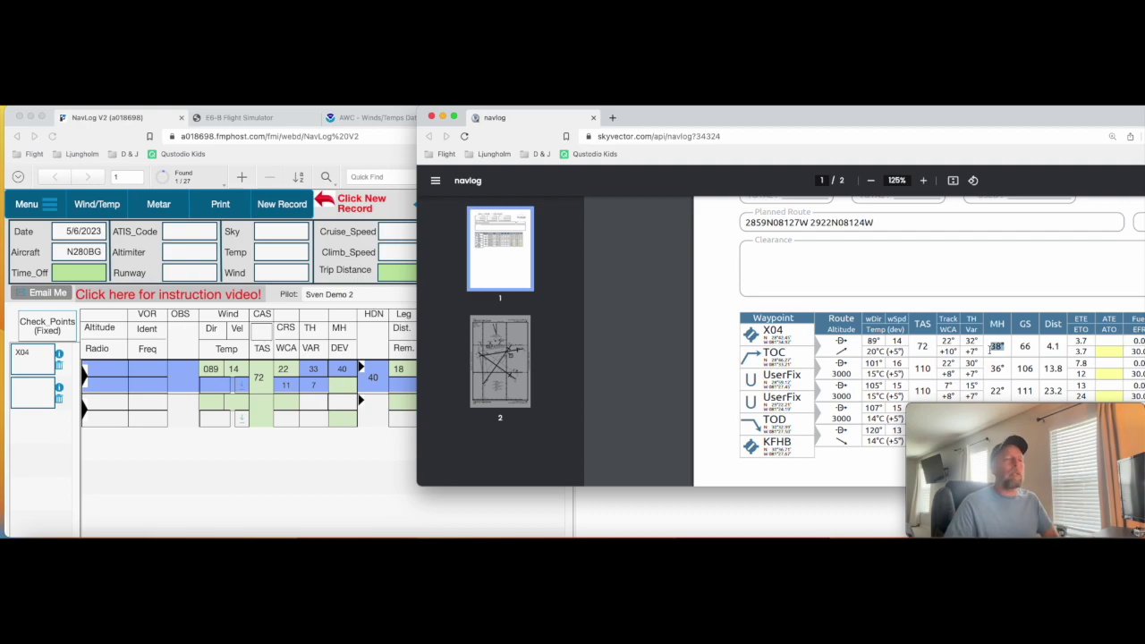
Compare the X04 leg distance in NavLog V2 with the distances of the first two legs in SkyVector's nav log
click(388, 473)
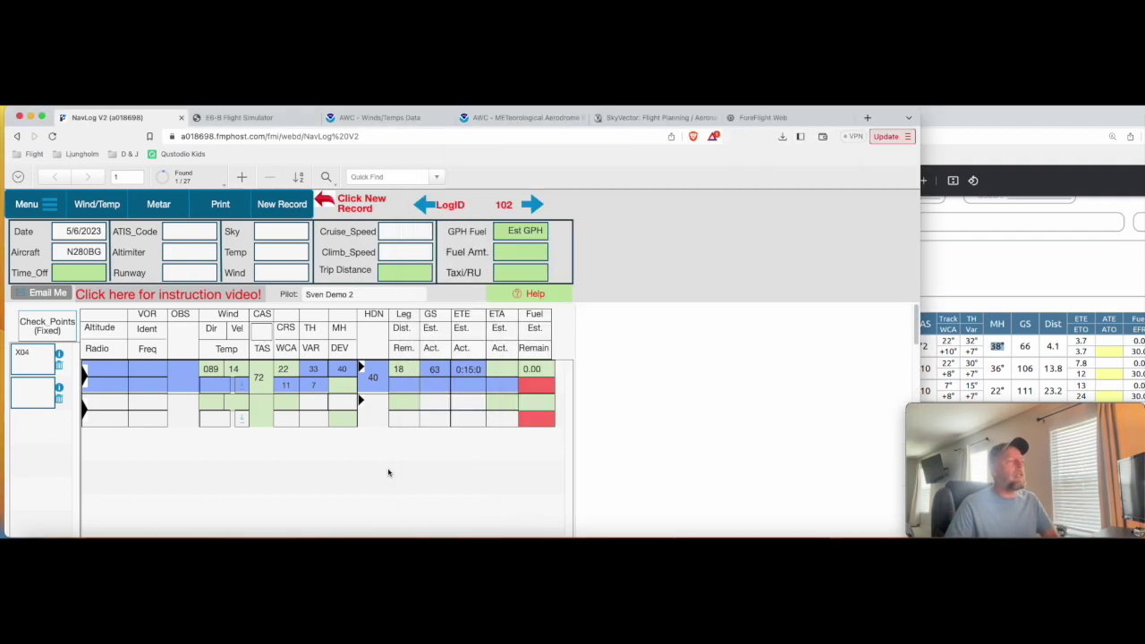
click(407, 369)
click(1111, 324)
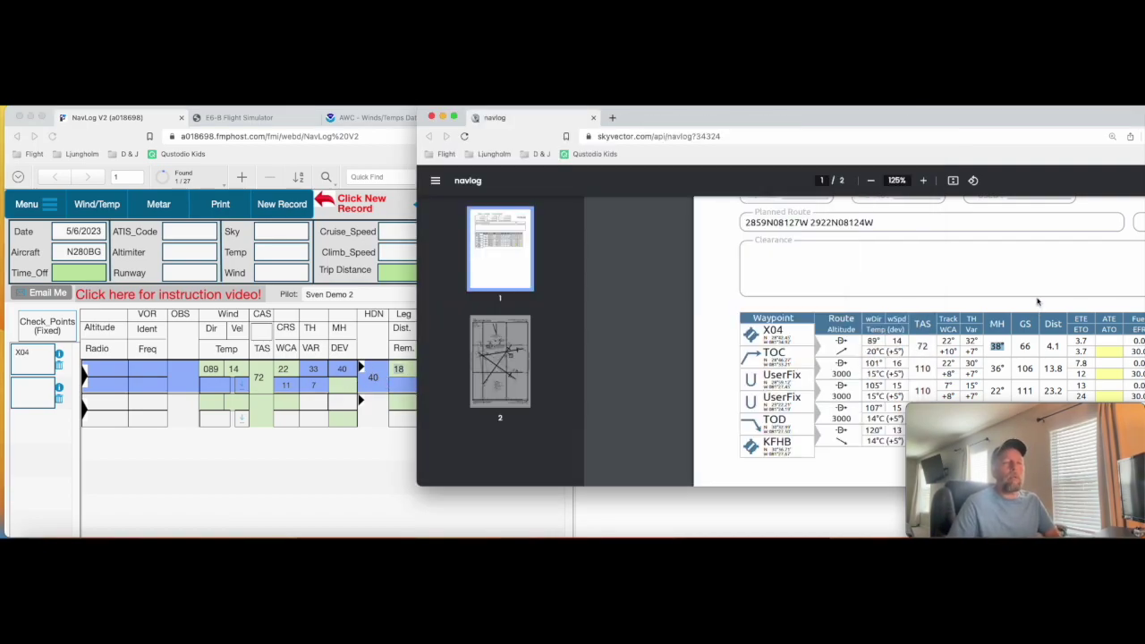
drag(1064, 366, 1031, 357)
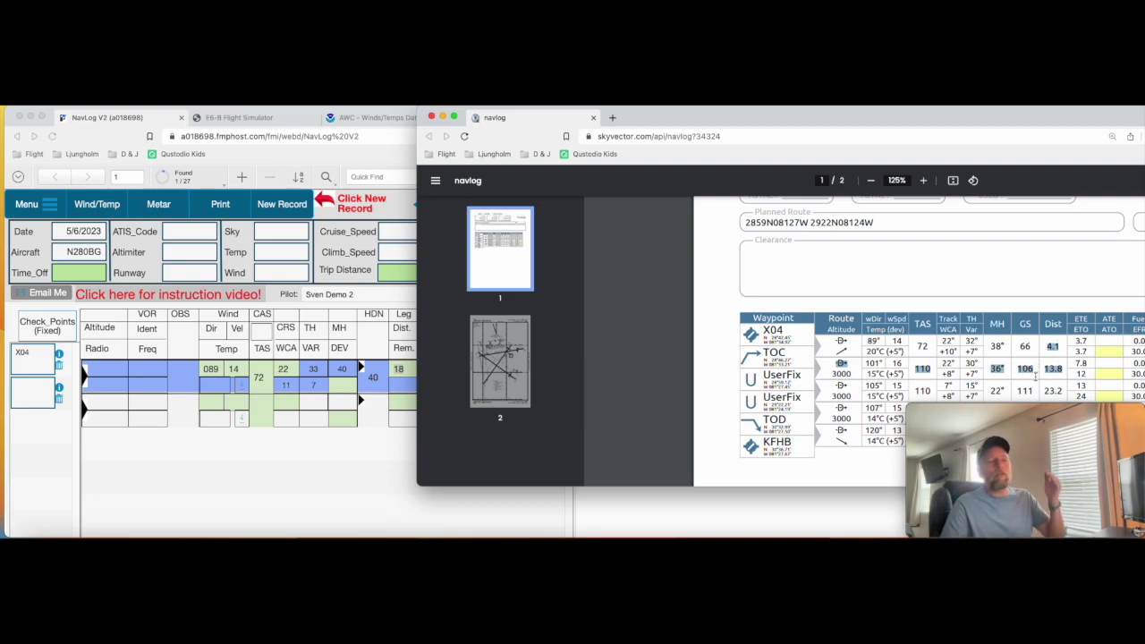
Add a TOC checkpoint after X04 in NavLog V2 and set its altitude to 1500
click(277, 465)
click(42, 396)
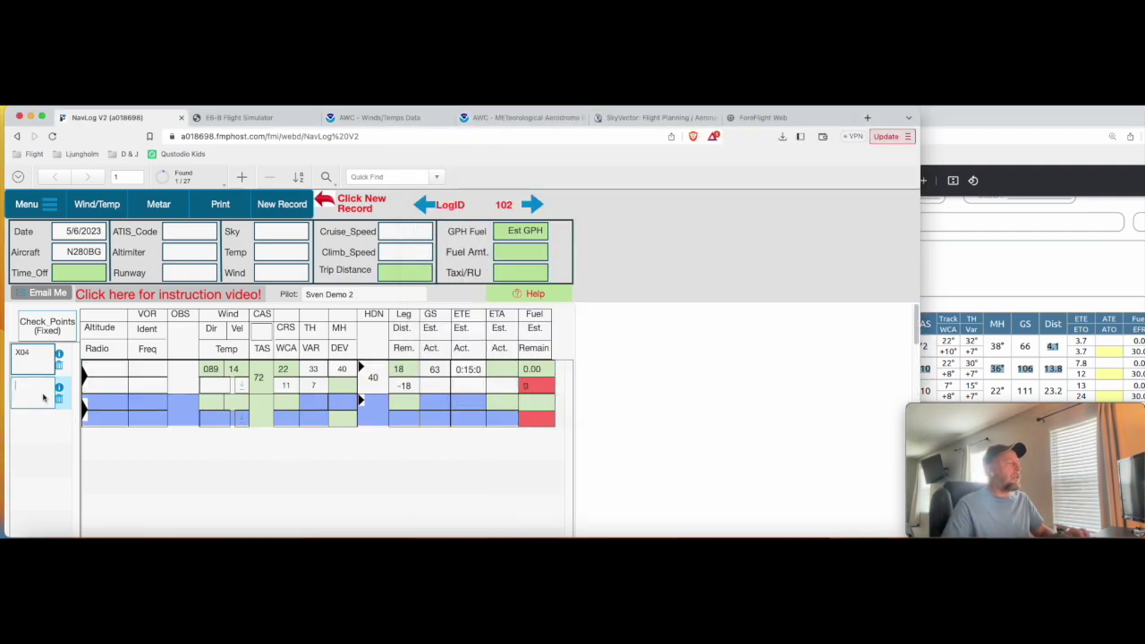
text(TOC)
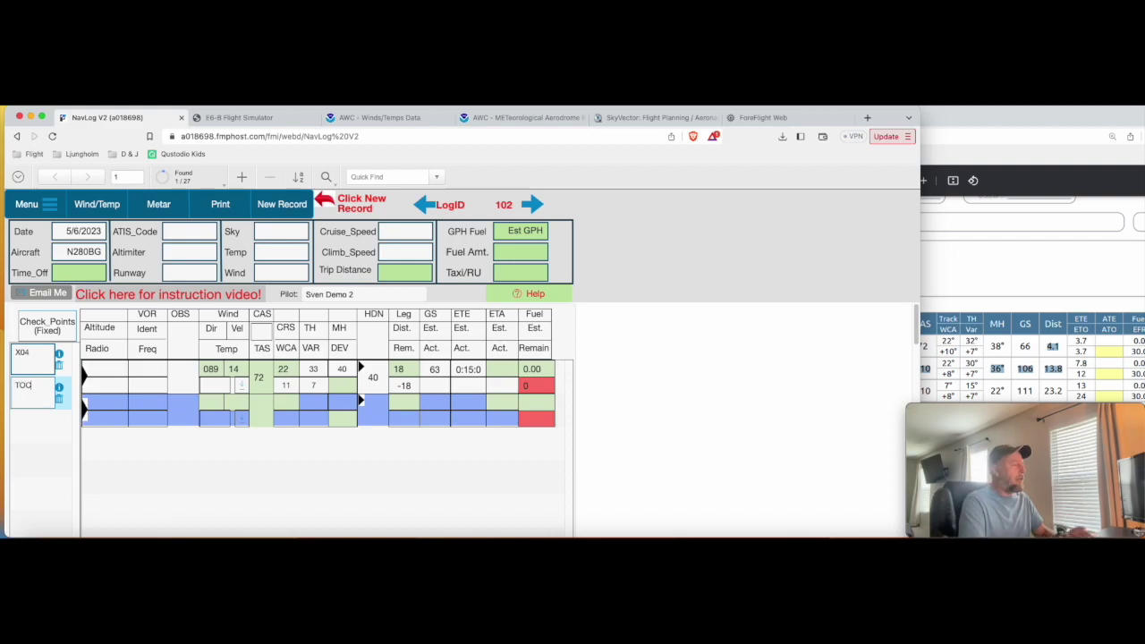
click(705, 387)
click(1007, 297)
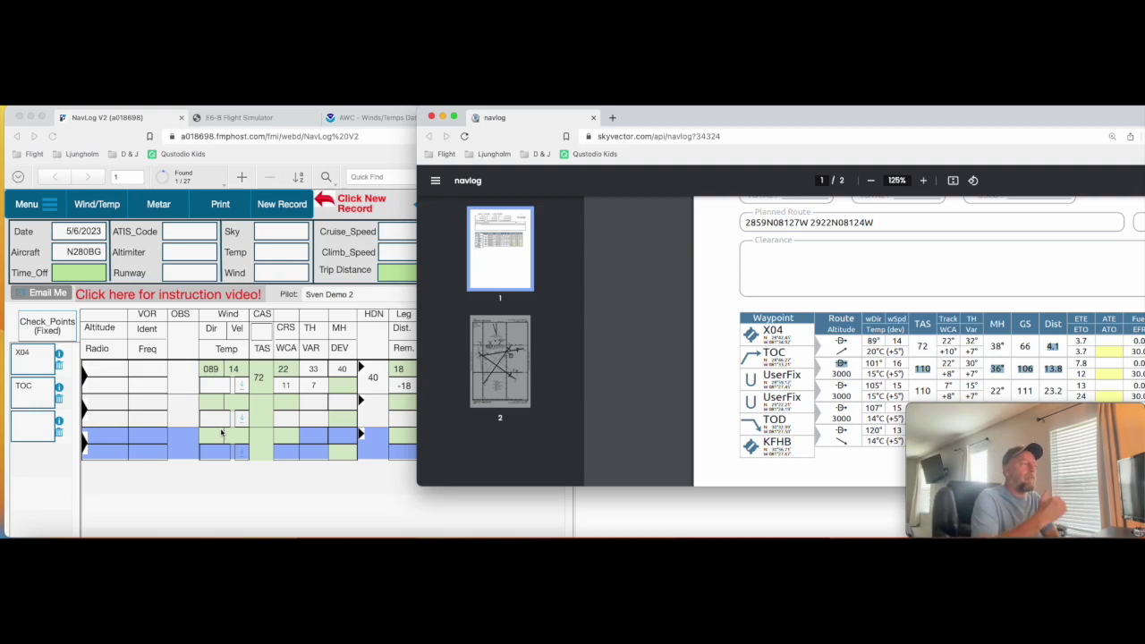
click(248, 504)
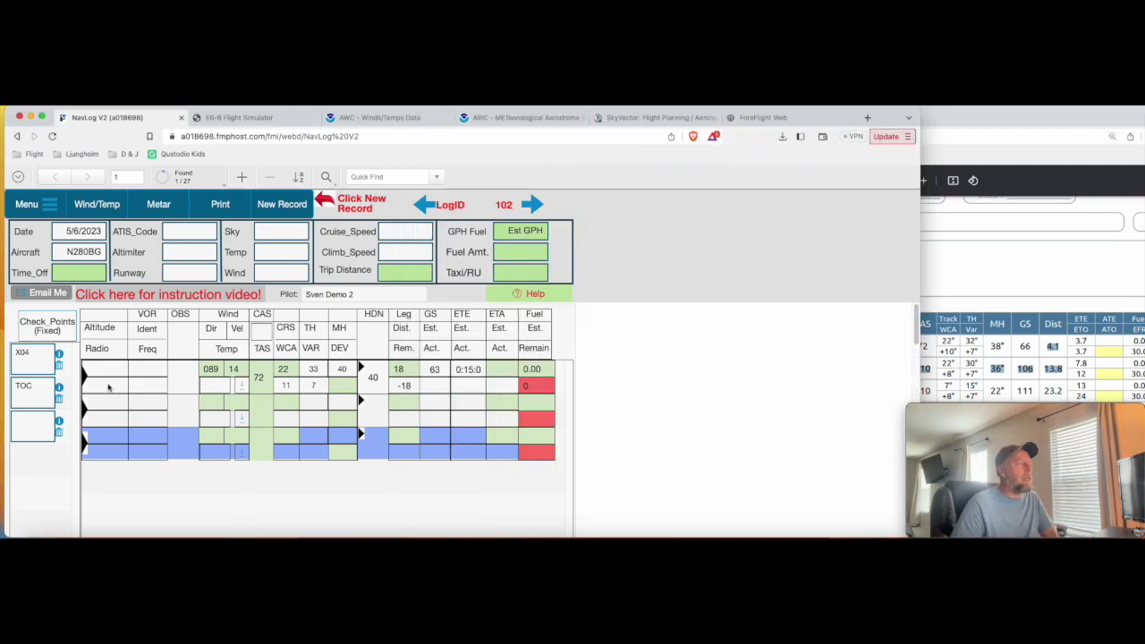
click(154, 402)
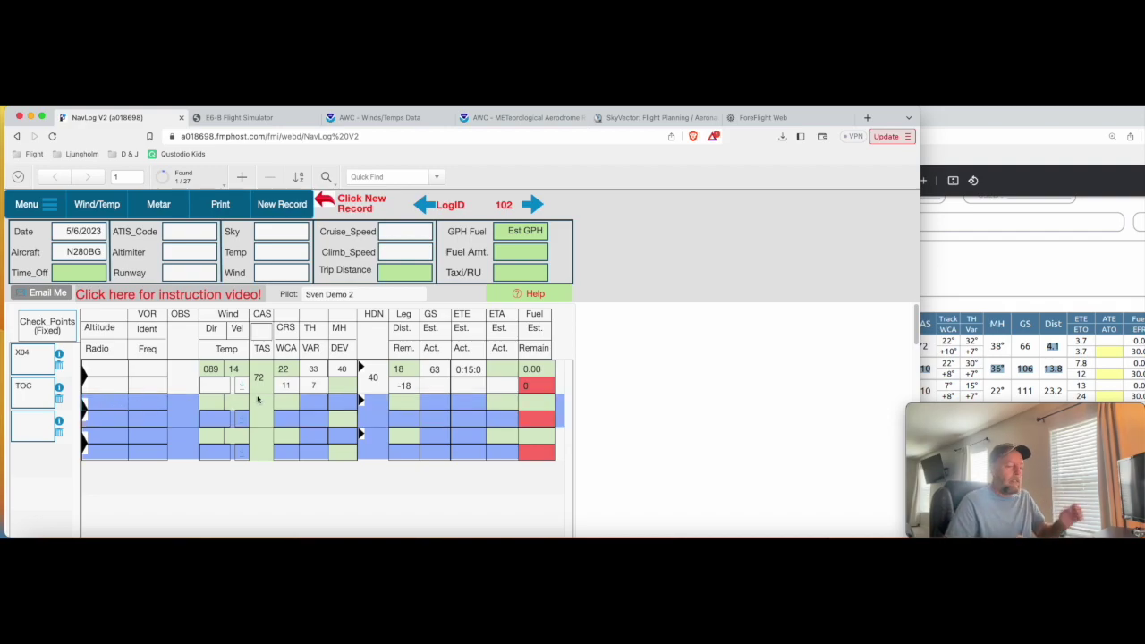
text(1500)
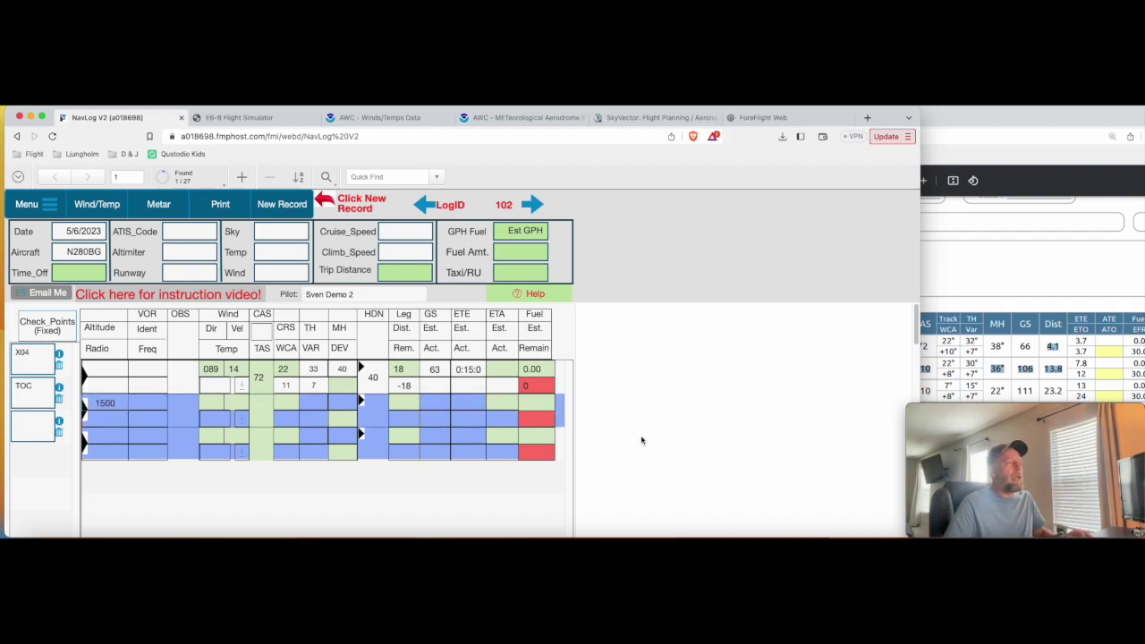
Examine the route from X04 past its first two user waypoints on ForeFlight's map, alongside the legs in SkyVector's nav log
click(771, 119)
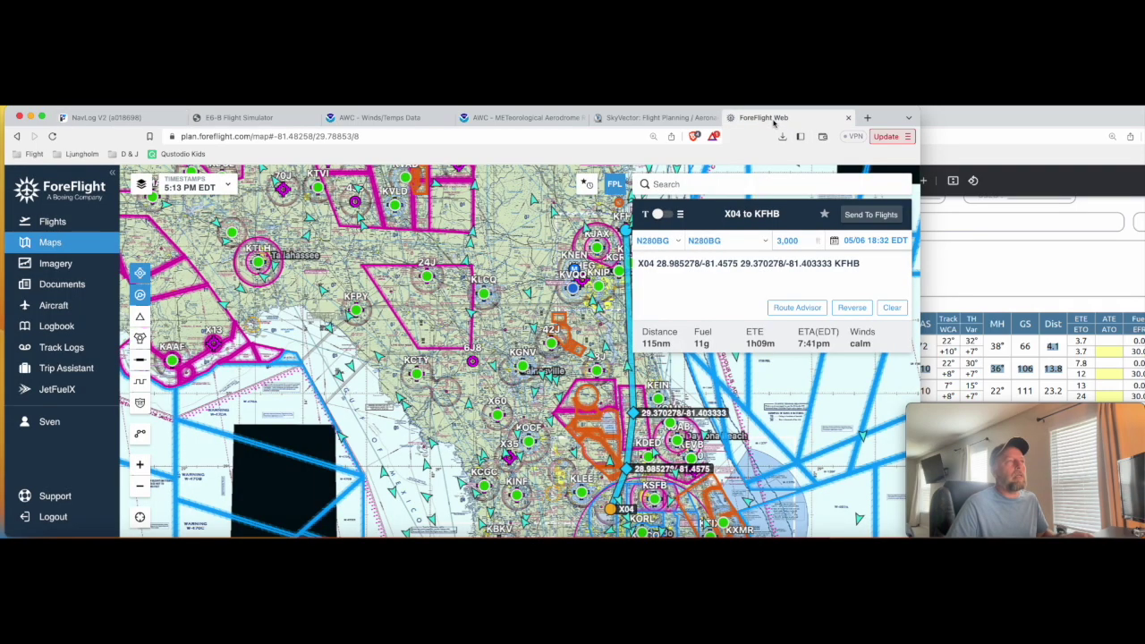
drag(626, 511, 524, 358)
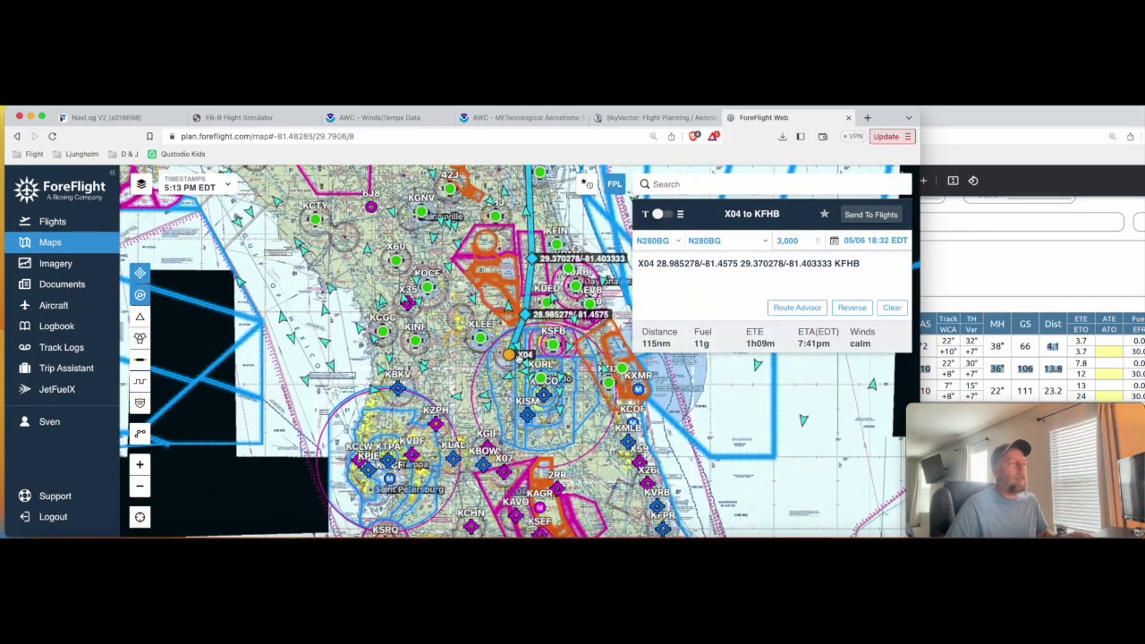
scroll(525, 358, up, 3)
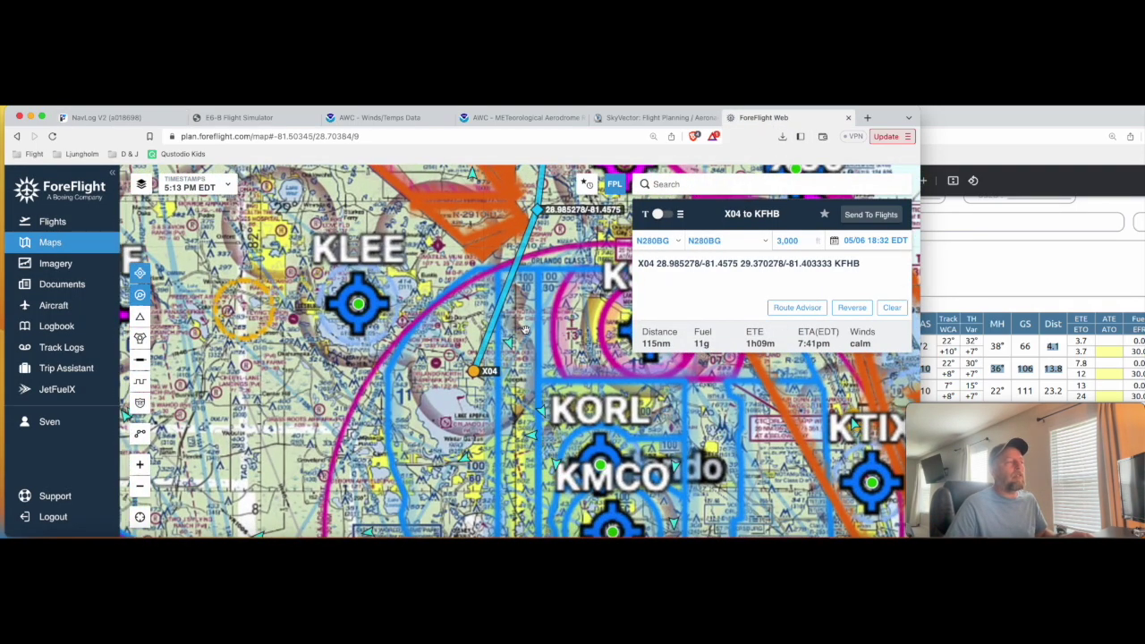
drag(525, 331, 492, 443)
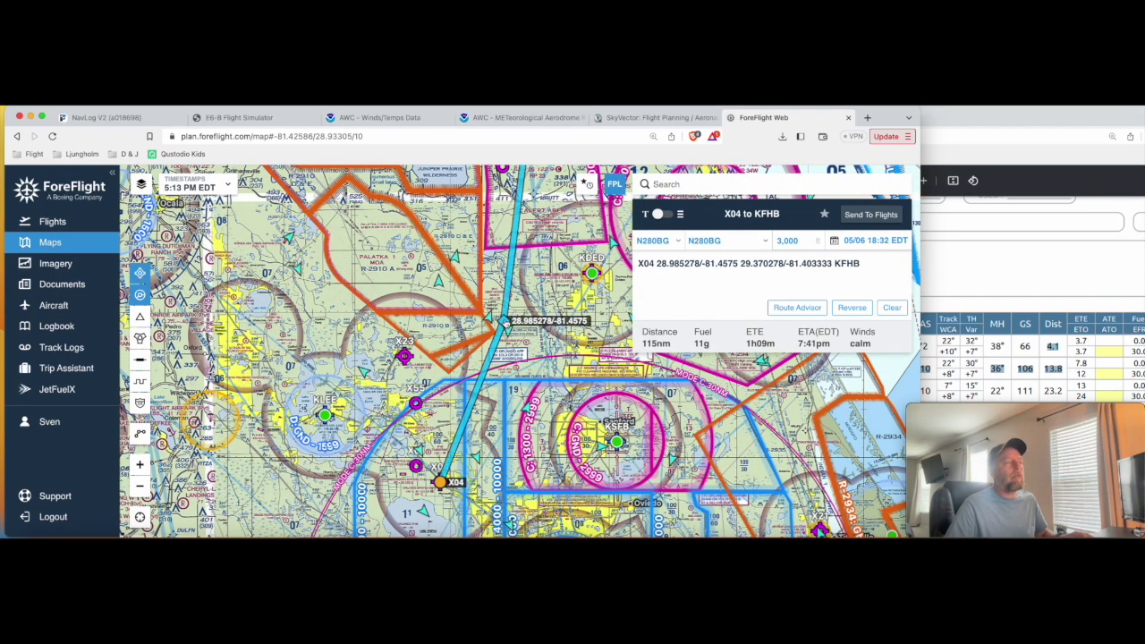
drag(561, 222, 530, 329)
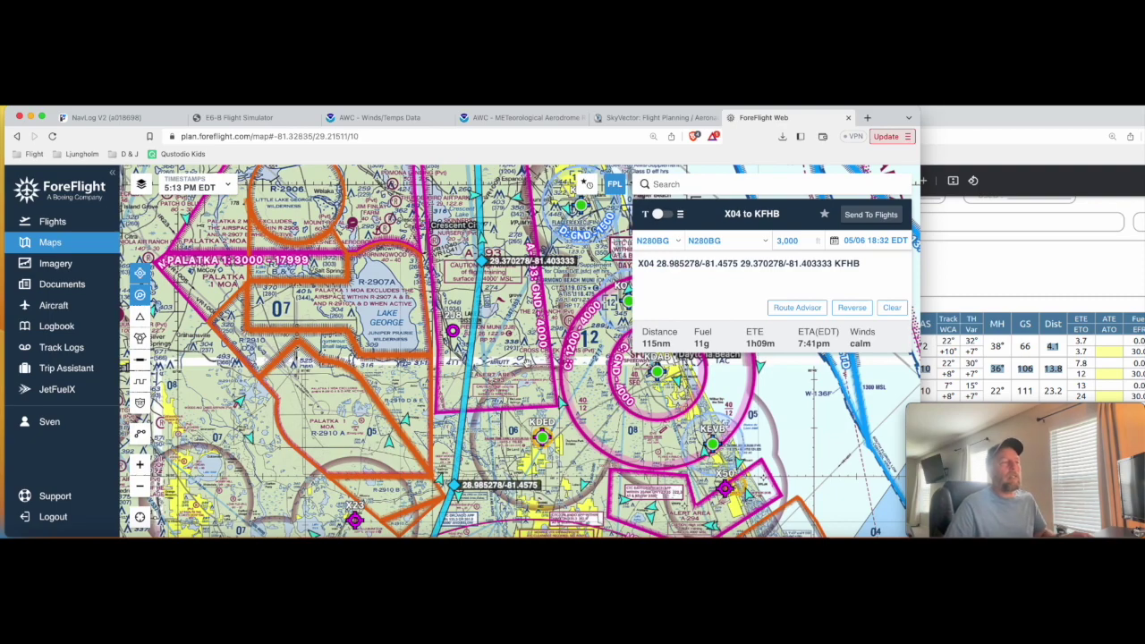
click(1016, 275)
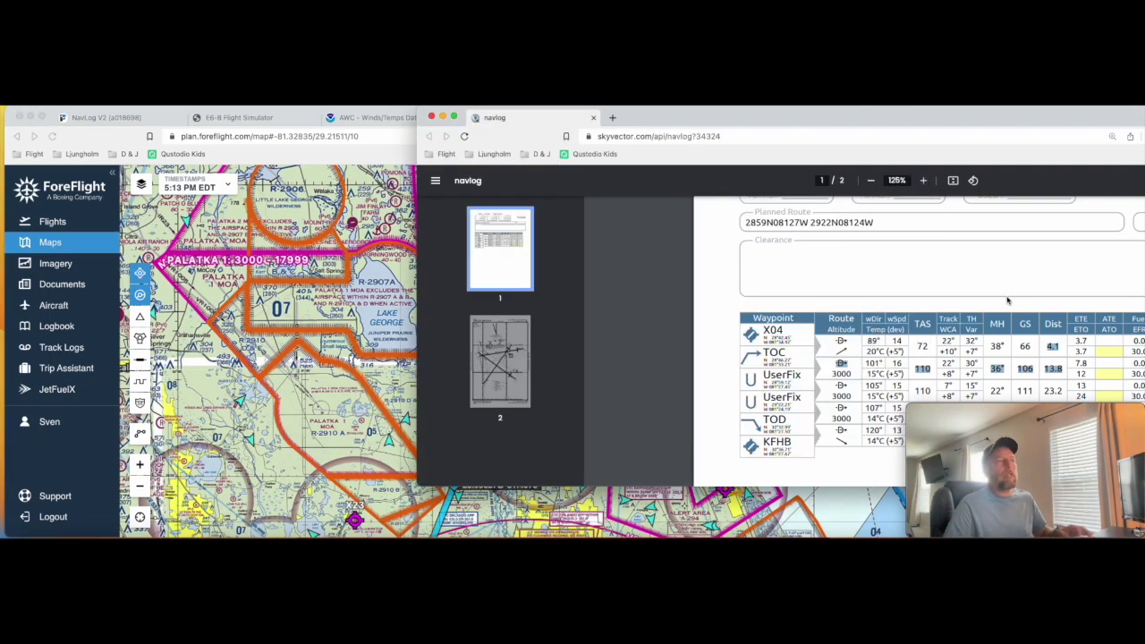
click(367, 350)
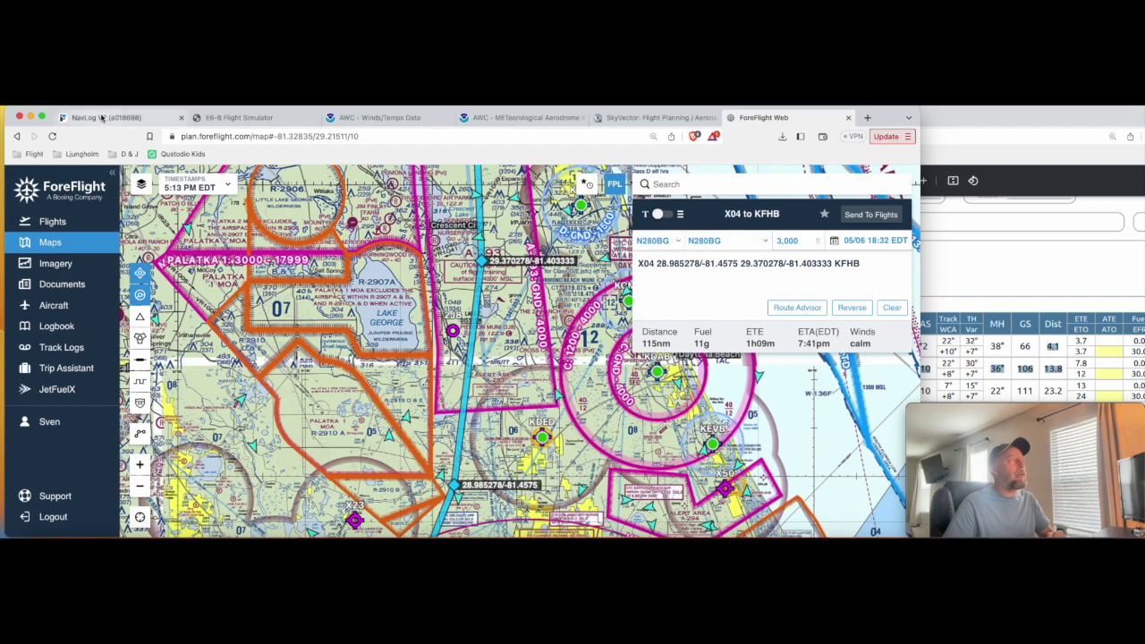
Add a Training checkpoint after TOC in NavLog V2 and set its altitude to 4500
click(114, 120)
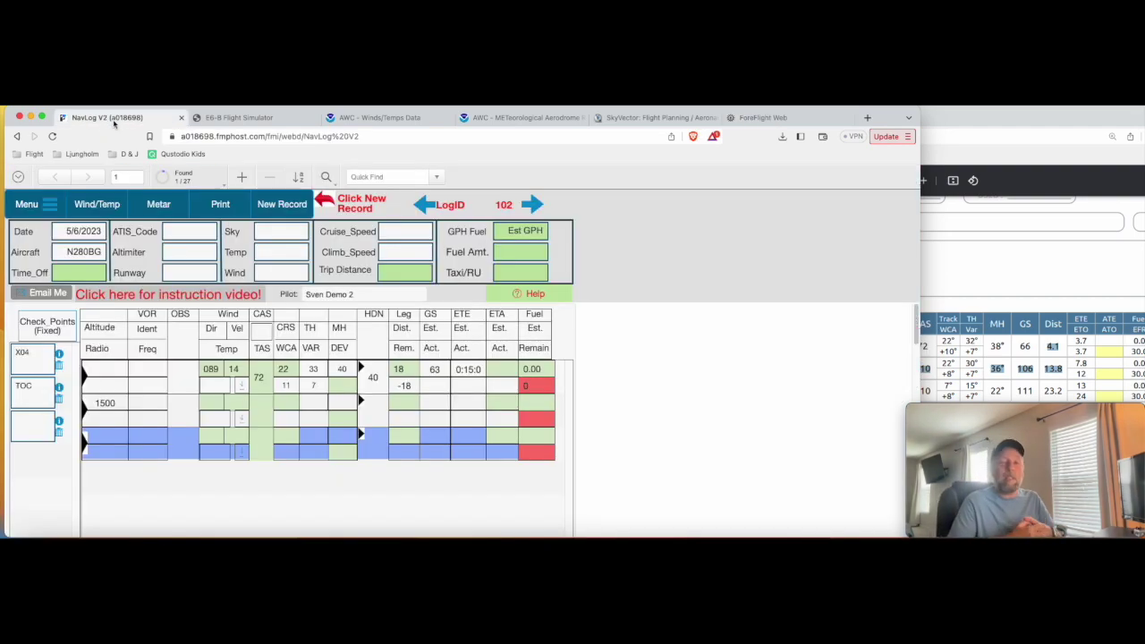
click(30, 423)
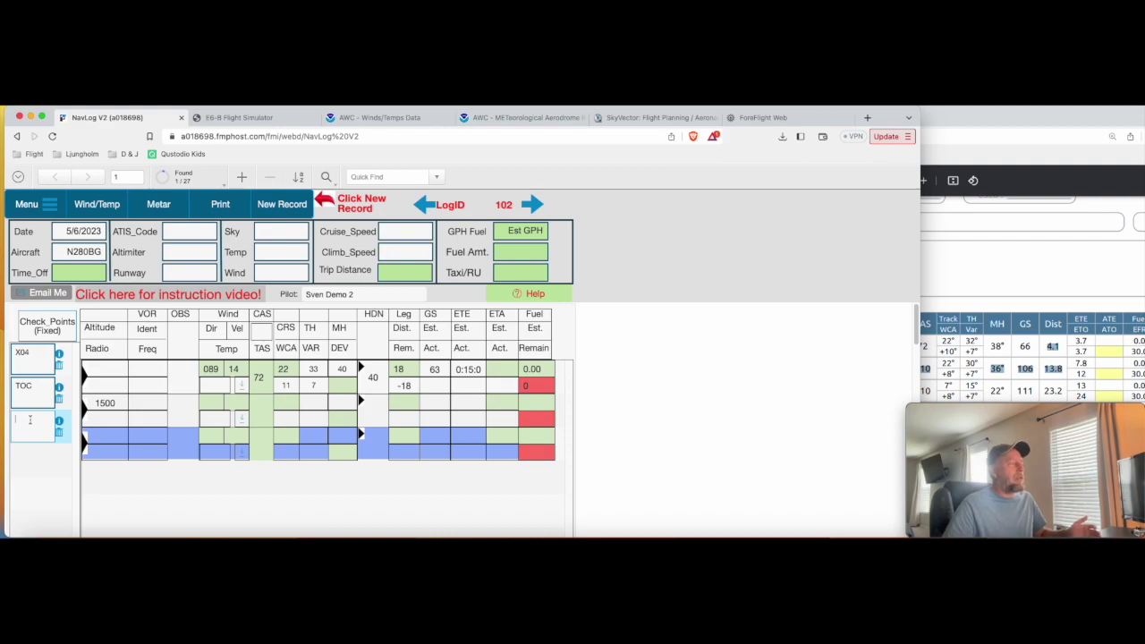
text(Tra)
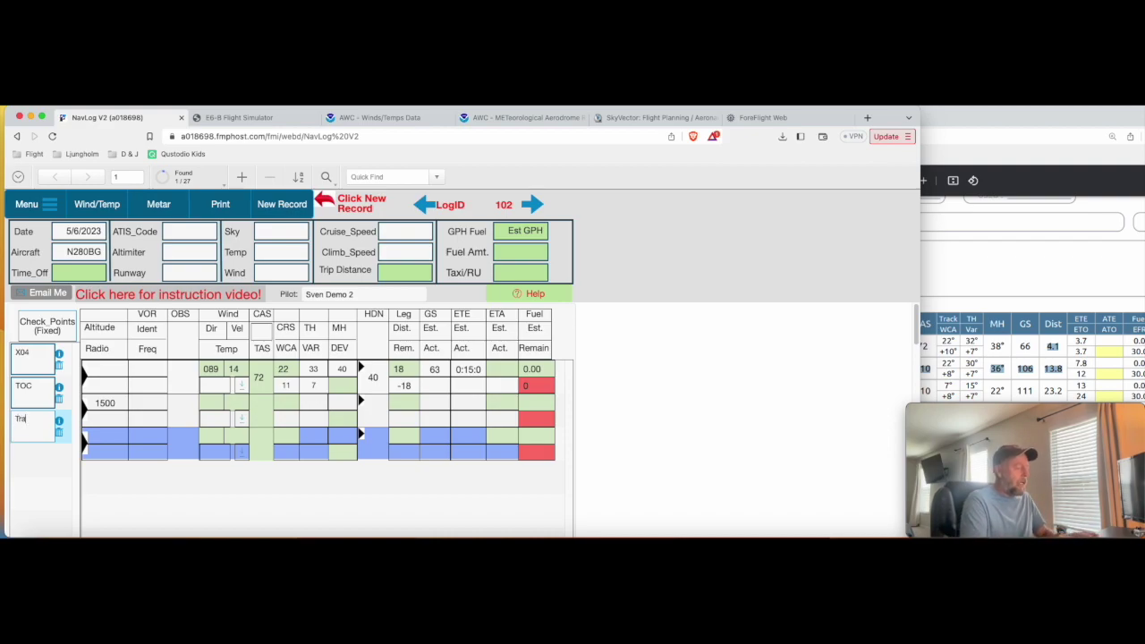
text(inning)
key(BackSpace)
key(BackSpace)
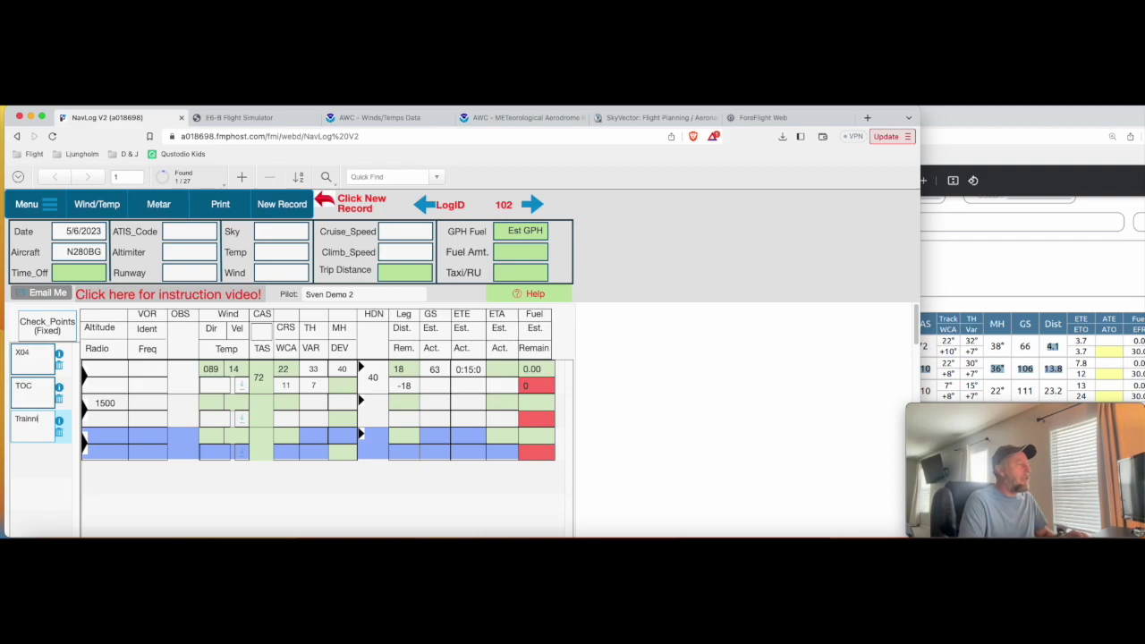
click(114, 437)
text(4500)
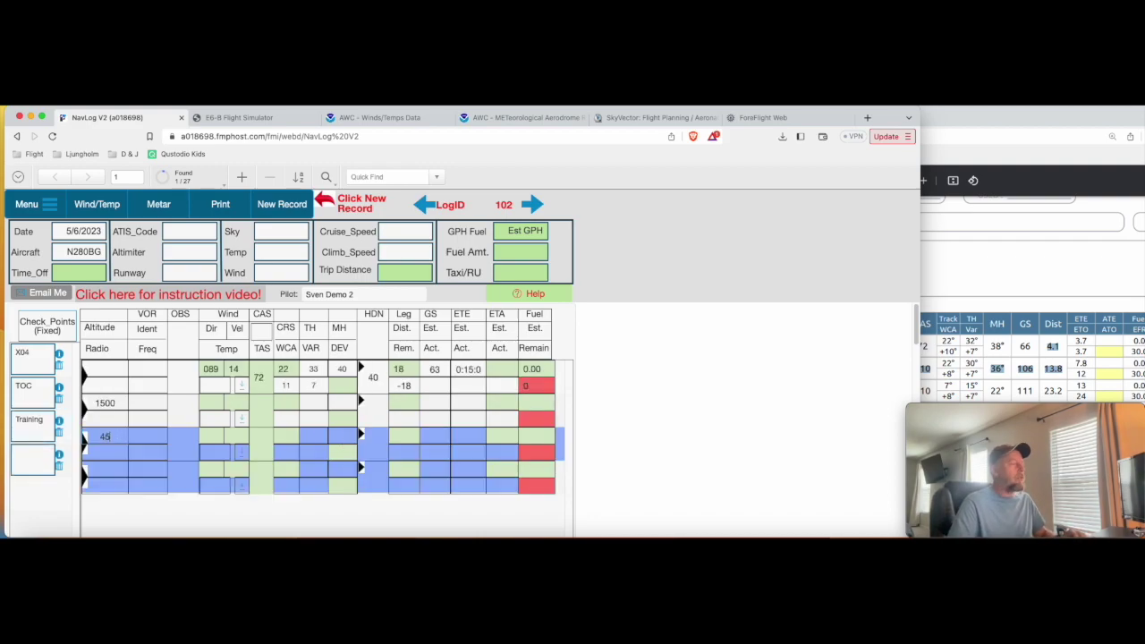
click(725, 352)
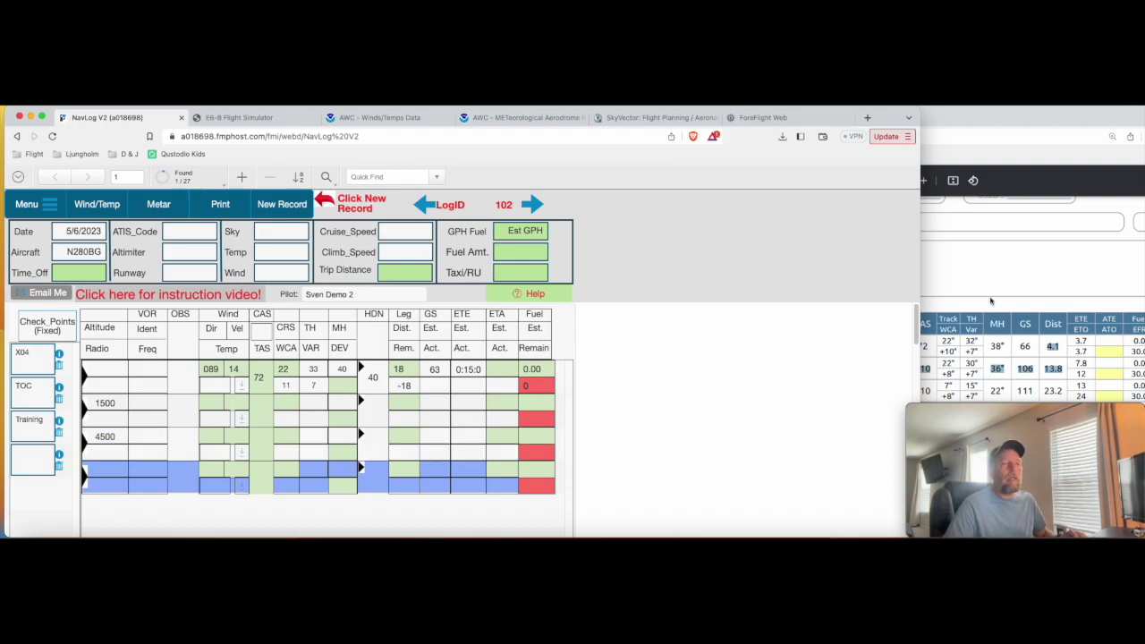
Look up the second leg's wind in SkyVector's nav log and set the TOC leg to direction 101 and velocity 16 in NavLog V2
click(990, 302)
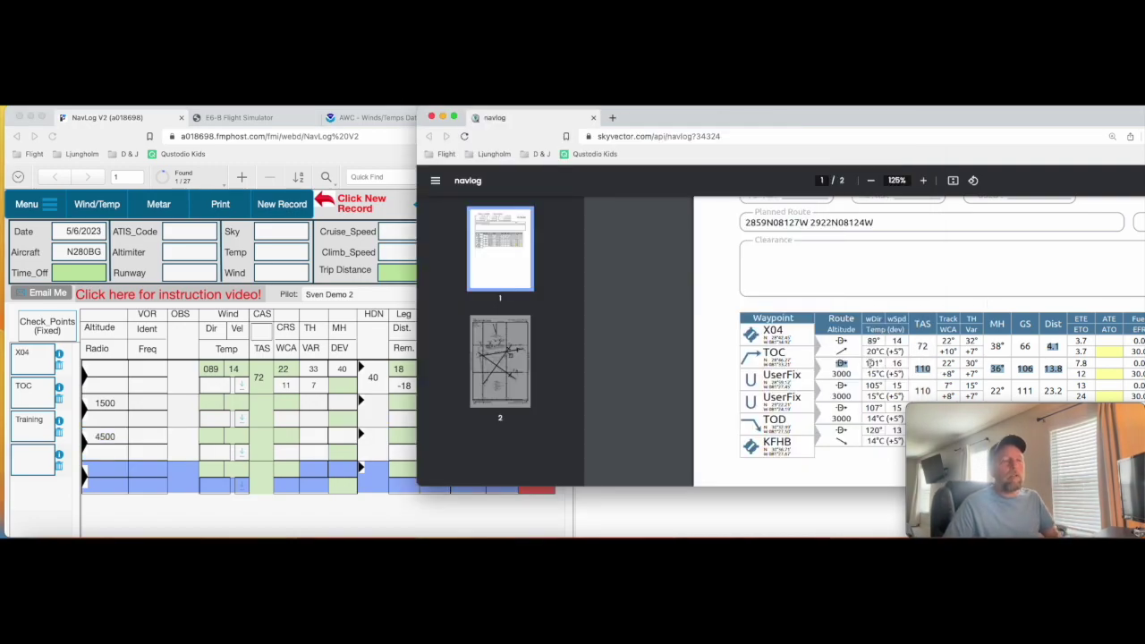
drag(870, 363, 897, 386)
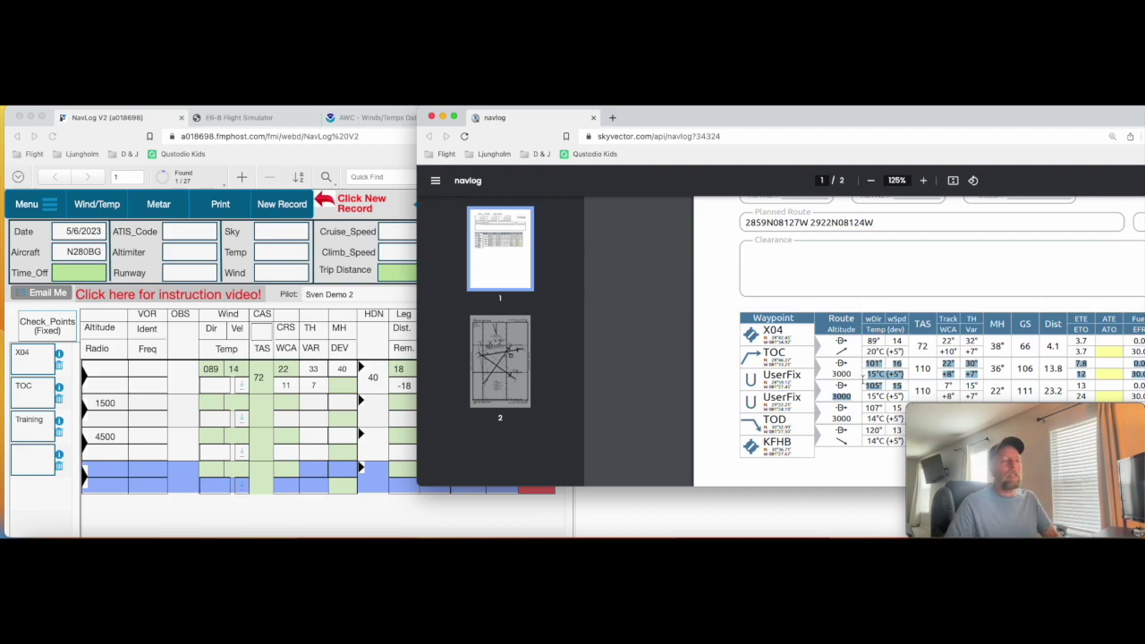
click(218, 404)
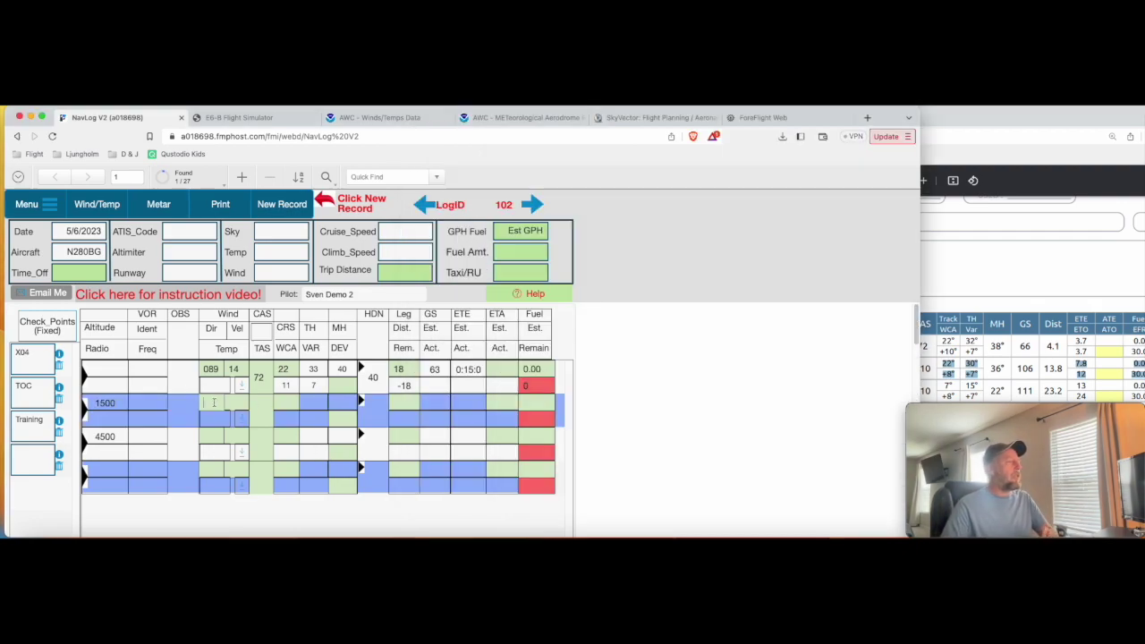
text(101)
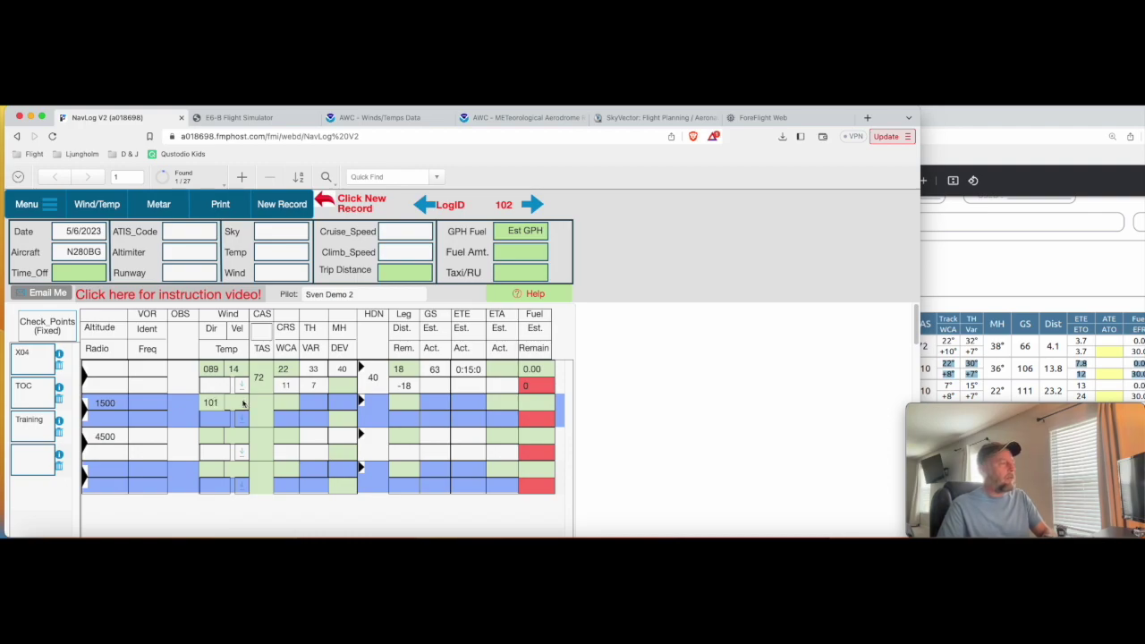
key(Tab)
text(16)
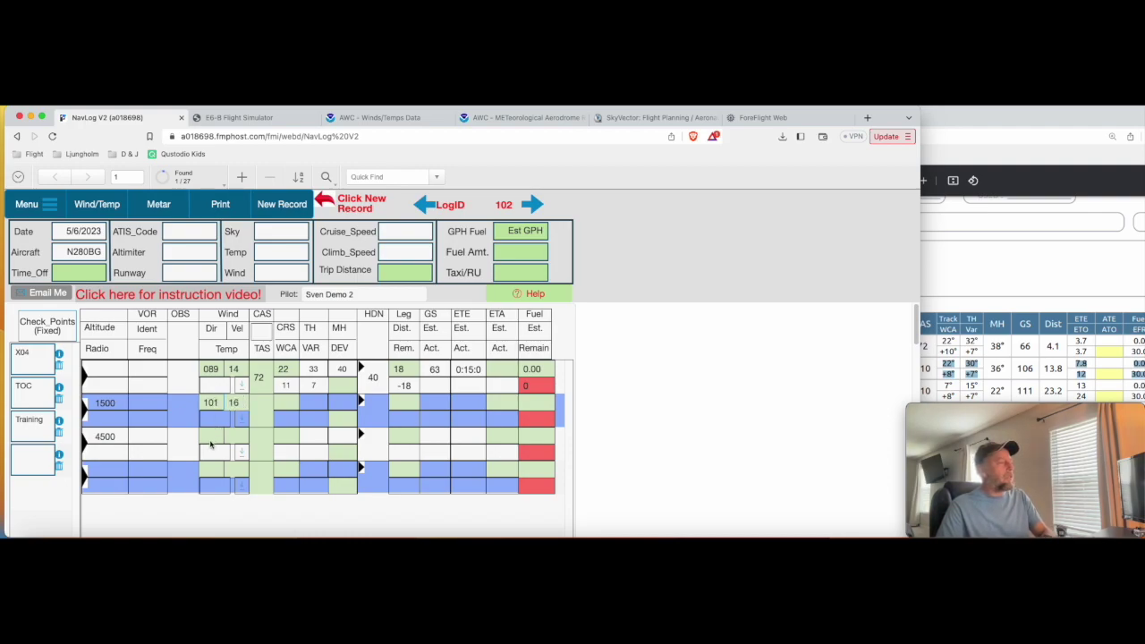
Set the Training leg's wind direction to 105 and wind velocity to 15
click(210, 437)
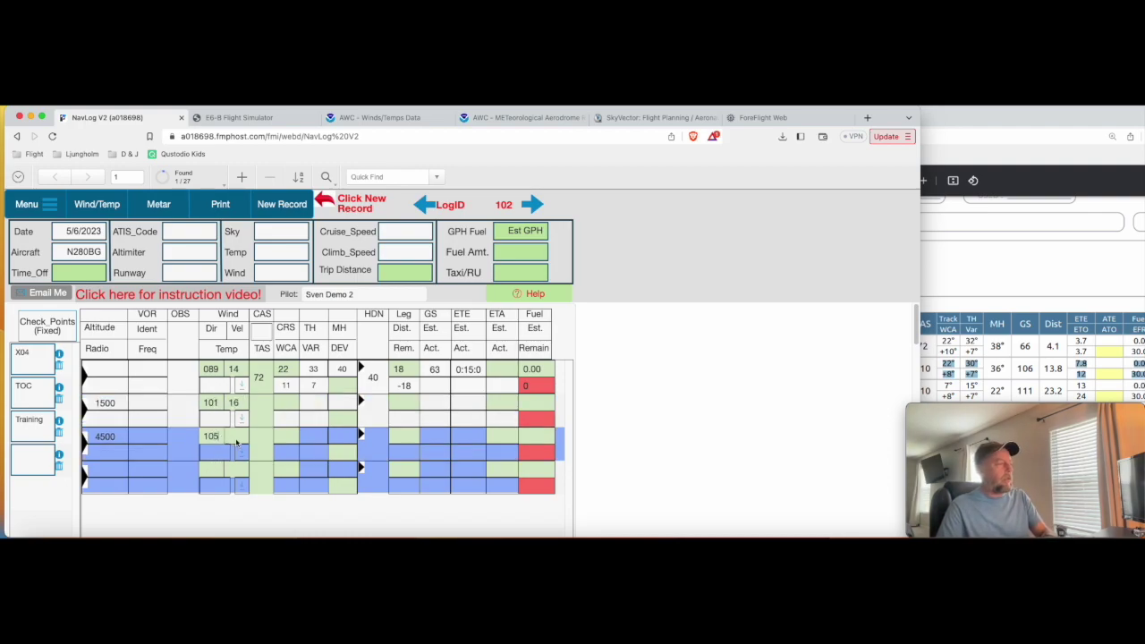
text(105)
key(Tab)
text(15)
key(Tab)
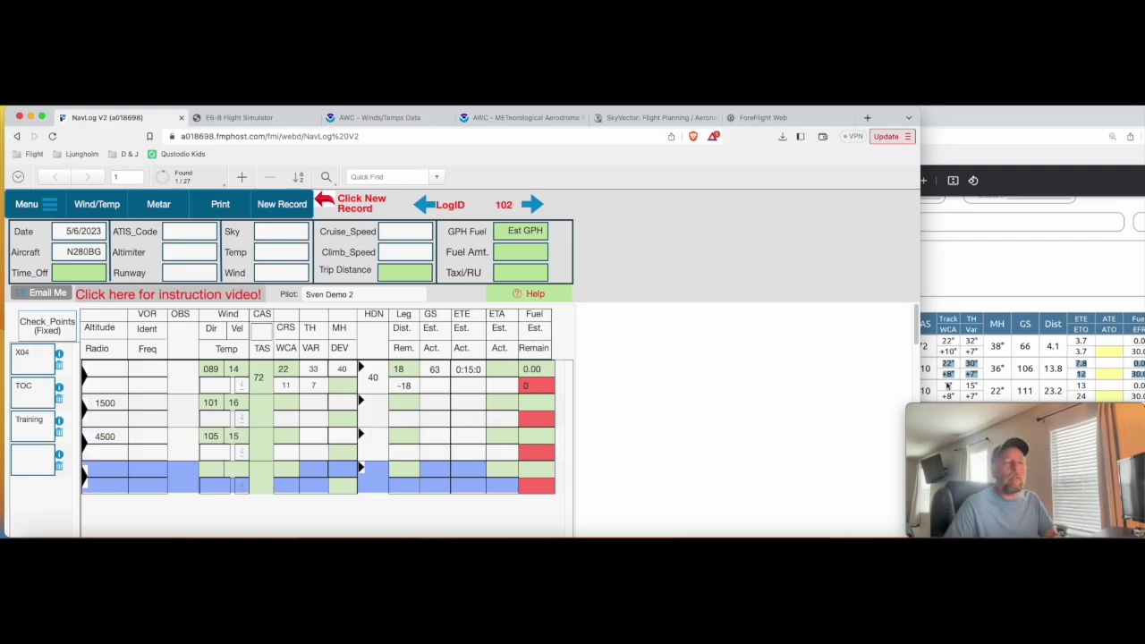
Set the course to 22 for the TOC leg and 7 for the Training leg
click(283, 403)
text(22)
click(285, 435)
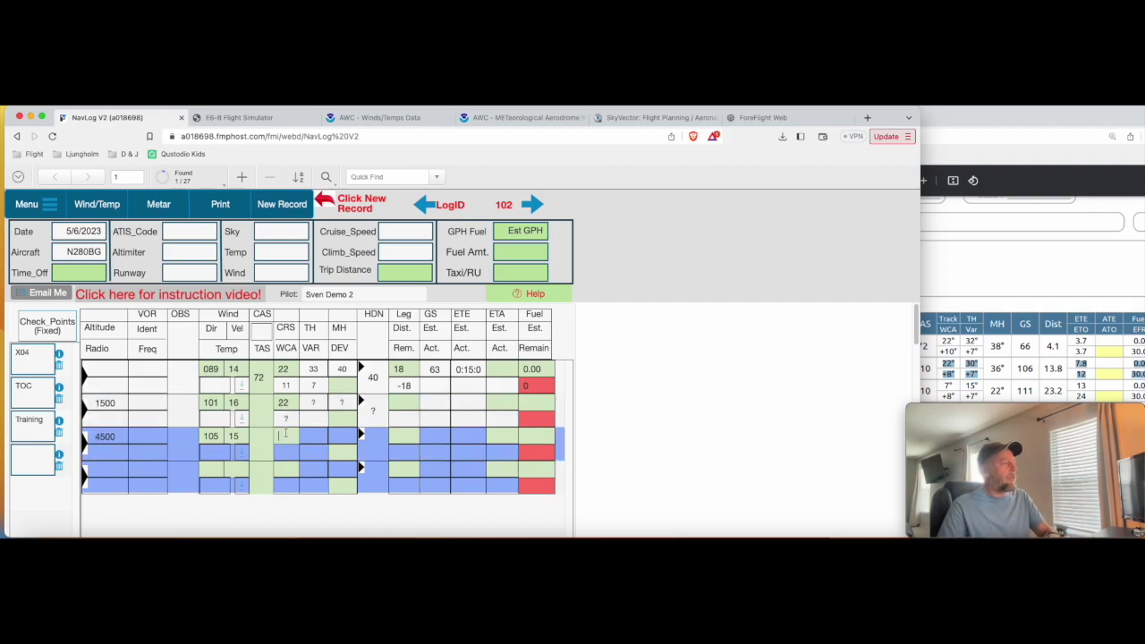
text(7)
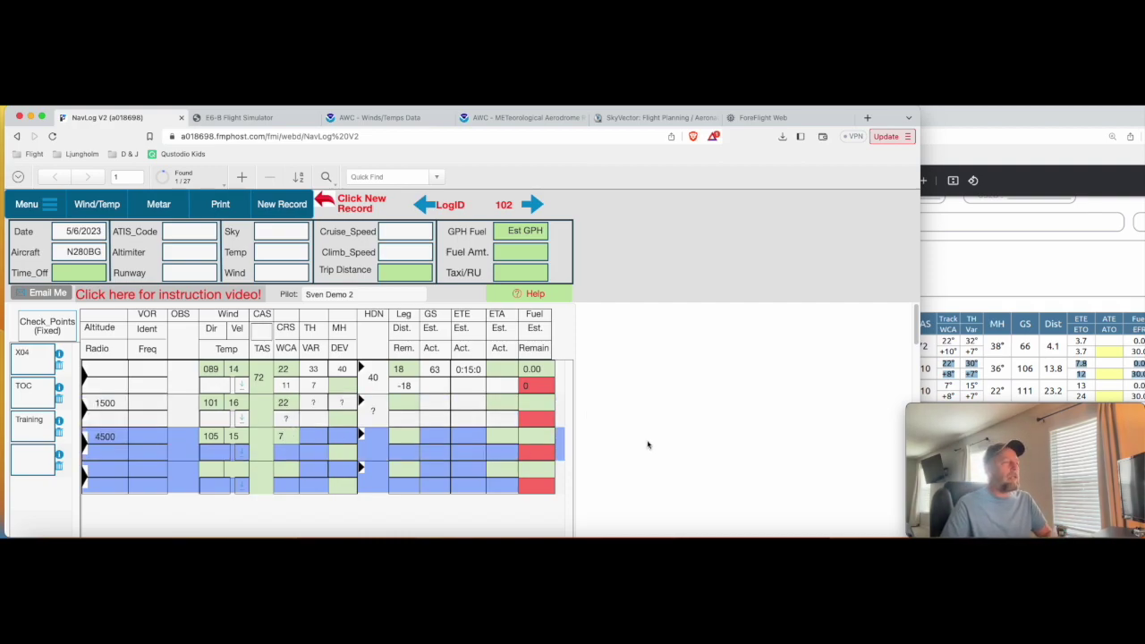
Check the airspeeds in SkyVector's nav log and set the true airspeed of the TOC and Training legs to 110 in NavLog V2
click(1018, 281)
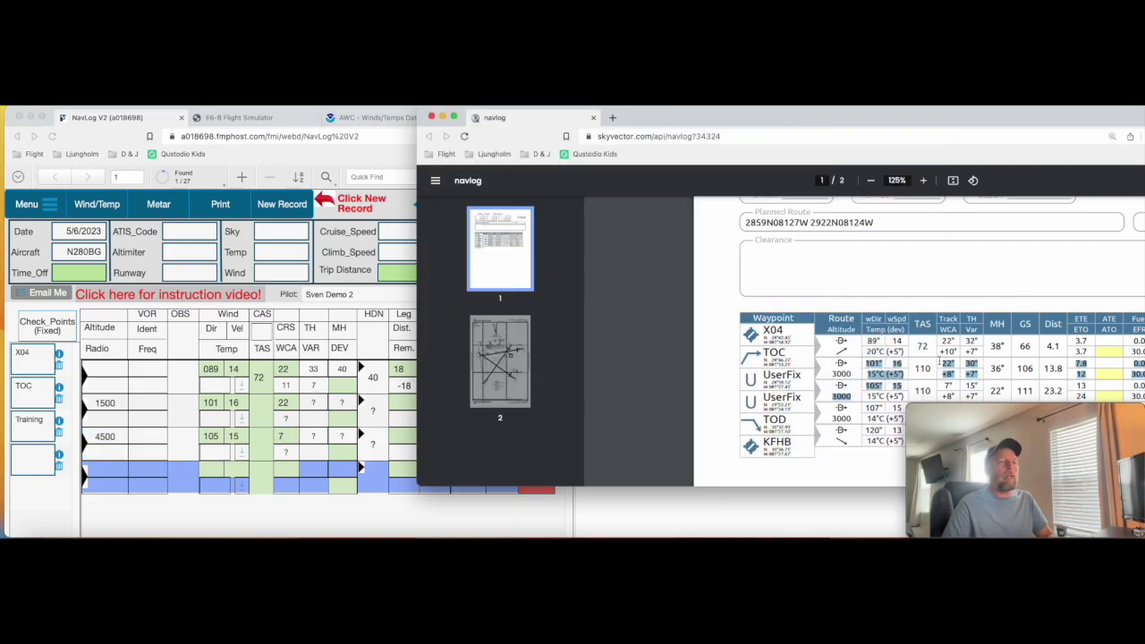
click(276, 410)
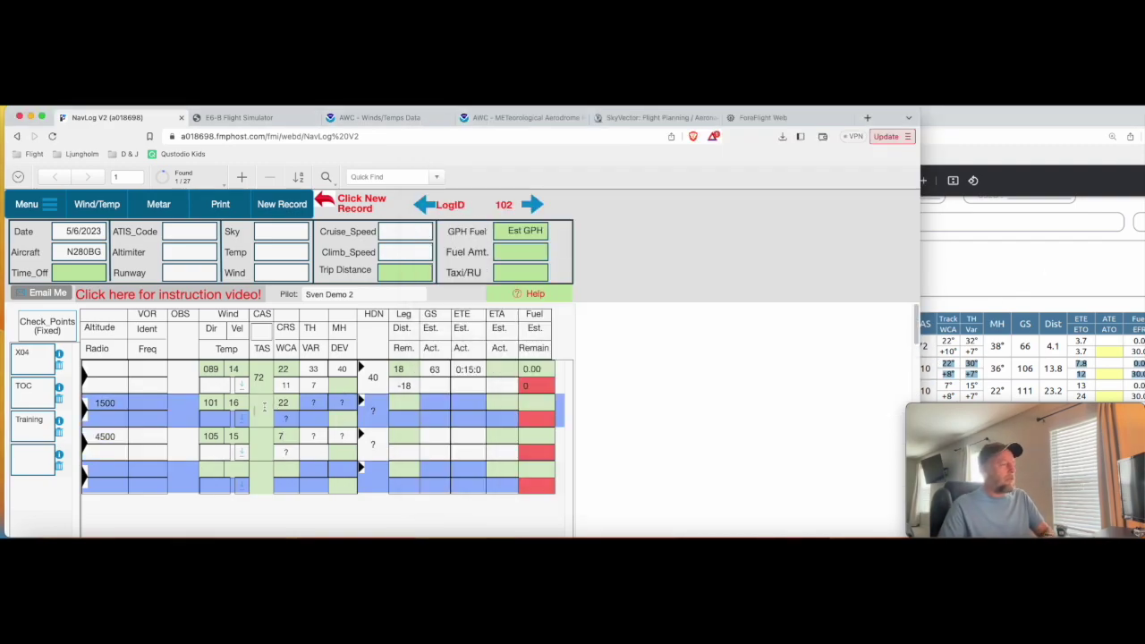
text(110)
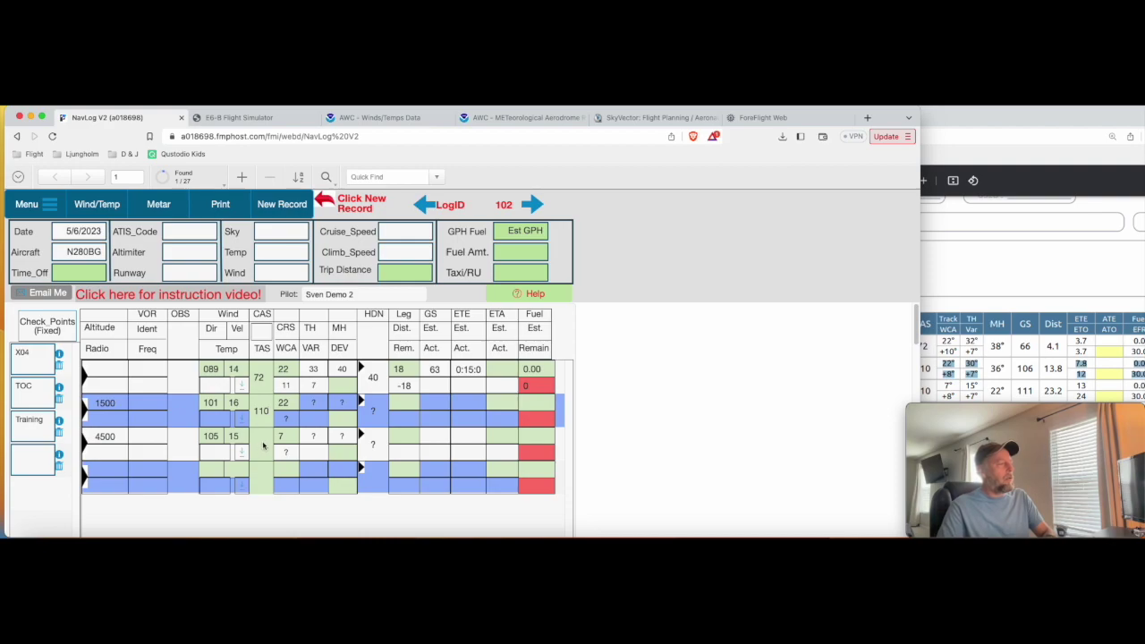
click(262, 444)
text(110)
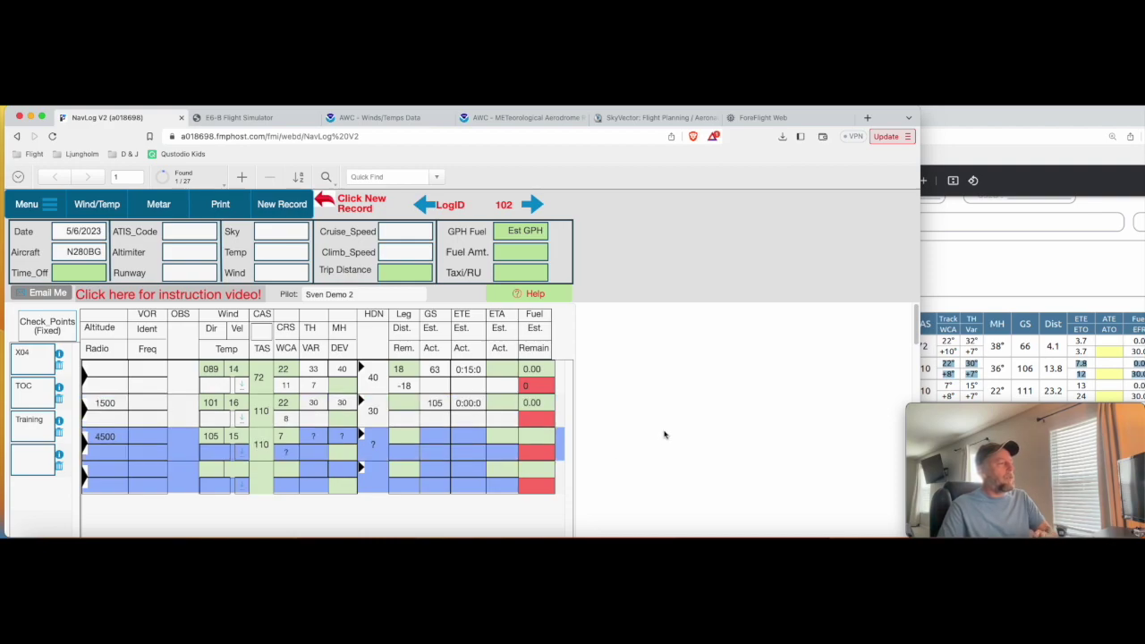
click(663, 435)
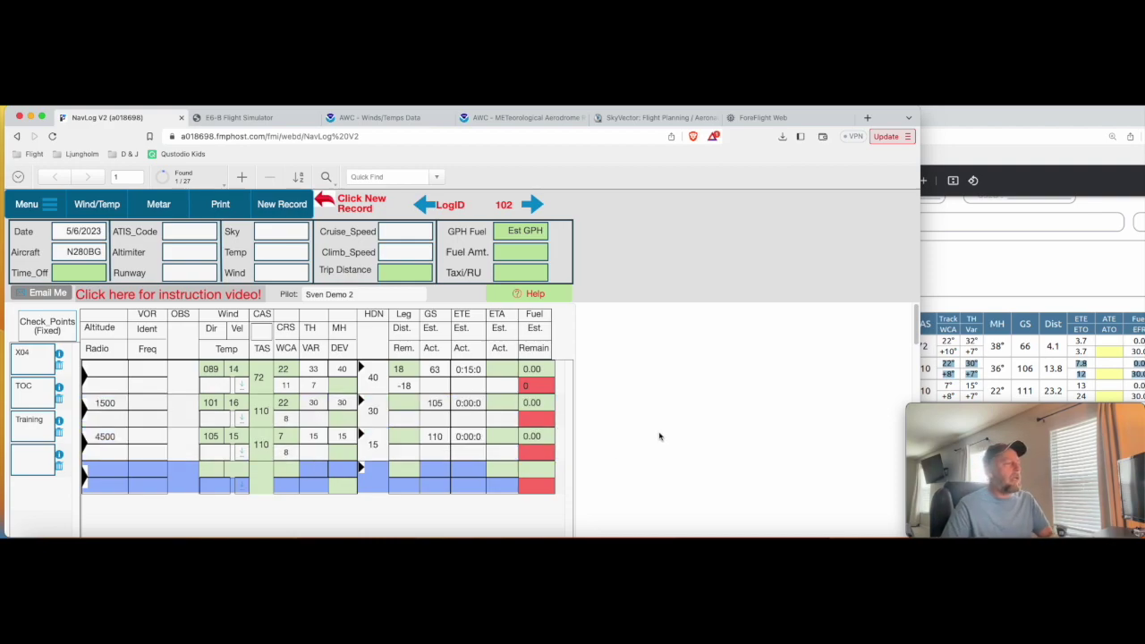
Set the magnetic variation to 7 for both the TOC and Training legs
click(315, 420)
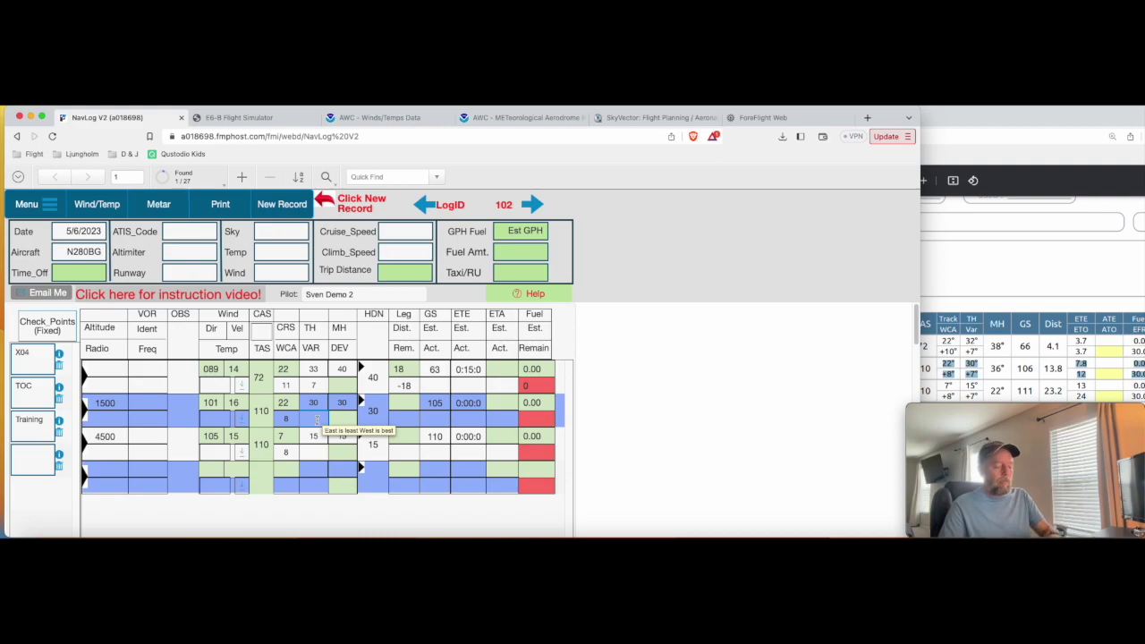
text(7)
key(Tab)
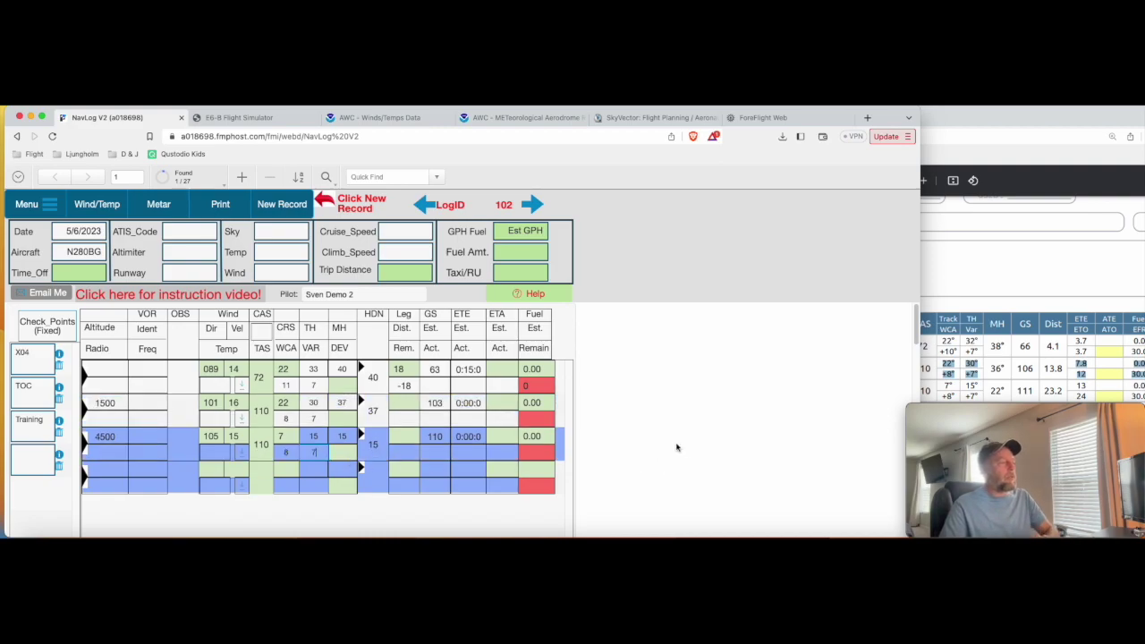
Complete the Training leg's magnetic variation of 7 and set the flight's time off to 9 AM
text(7)
key(Tab)
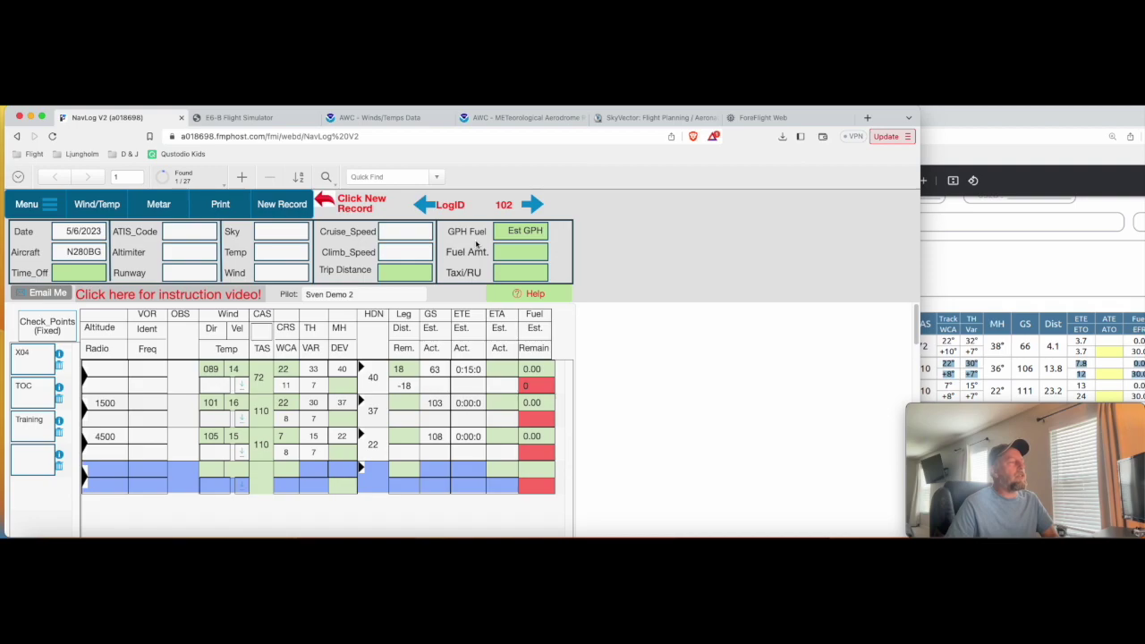
click(91, 273)
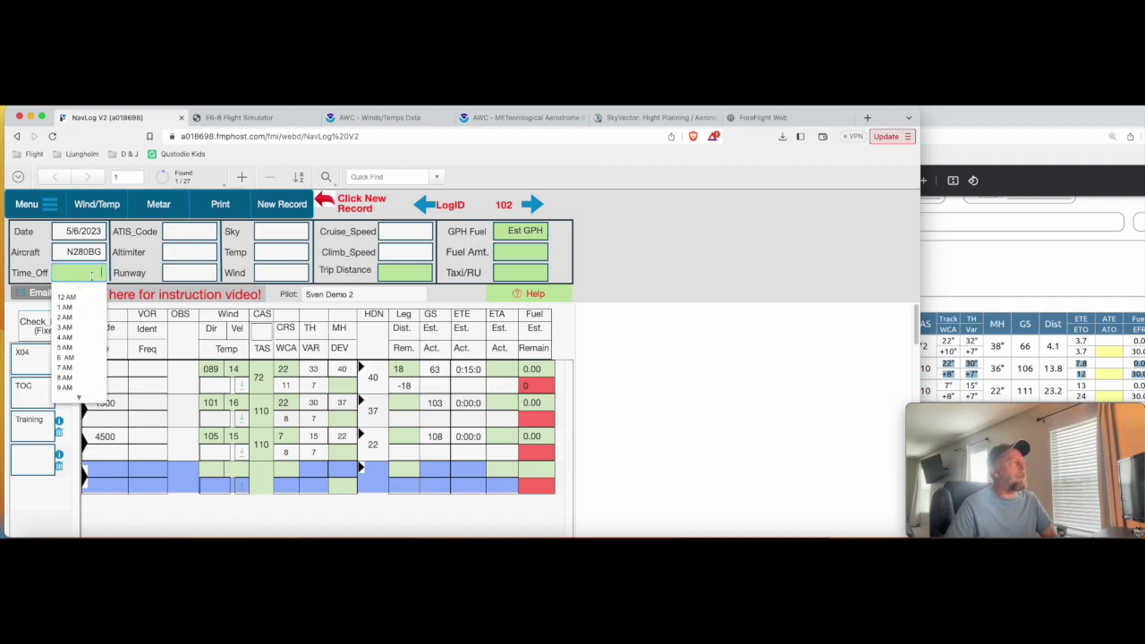
click(79, 387)
click(703, 388)
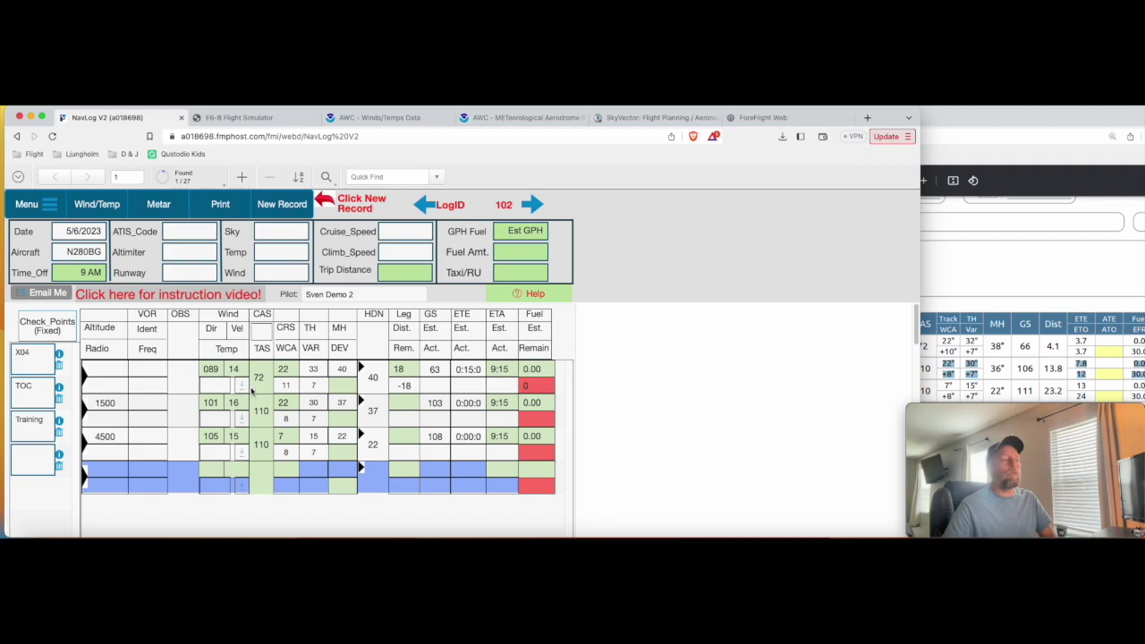
Set the leg distances to 4 for X04, 14 for TOC and 23 for Training
drag(389, 374, 413, 374)
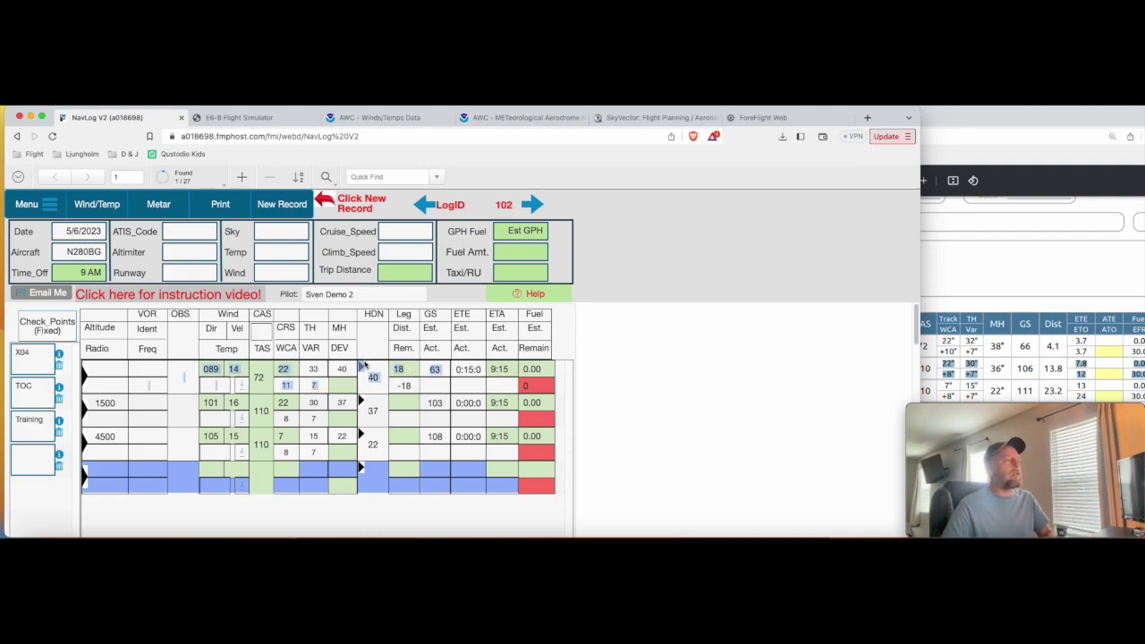
click(410, 372)
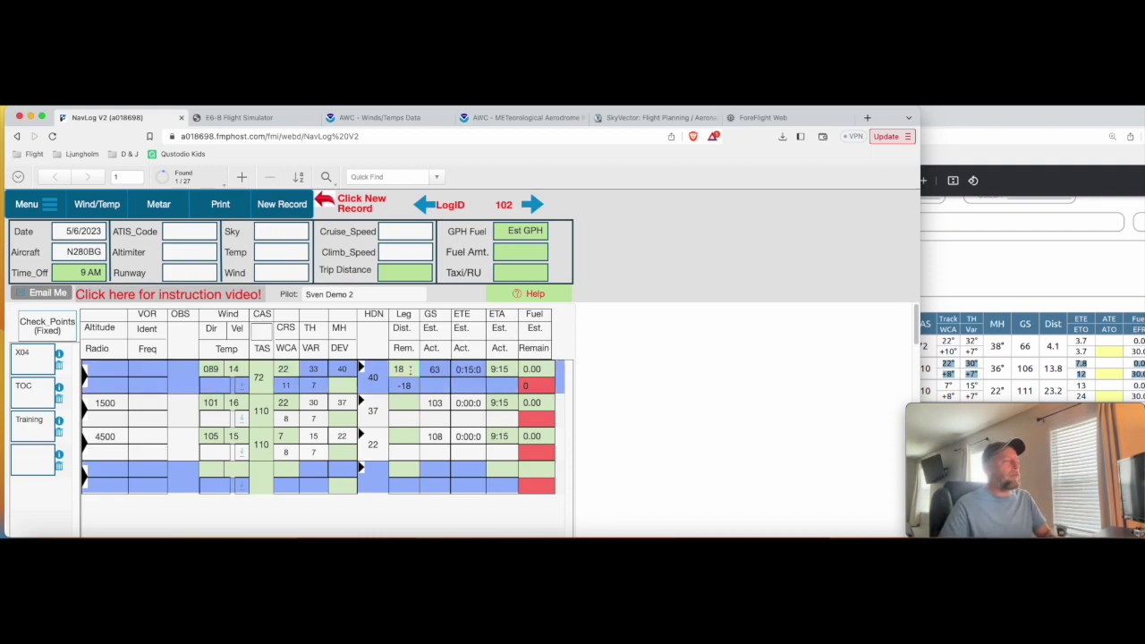
key(BackSpace)
key(BackSpace)
text(4)
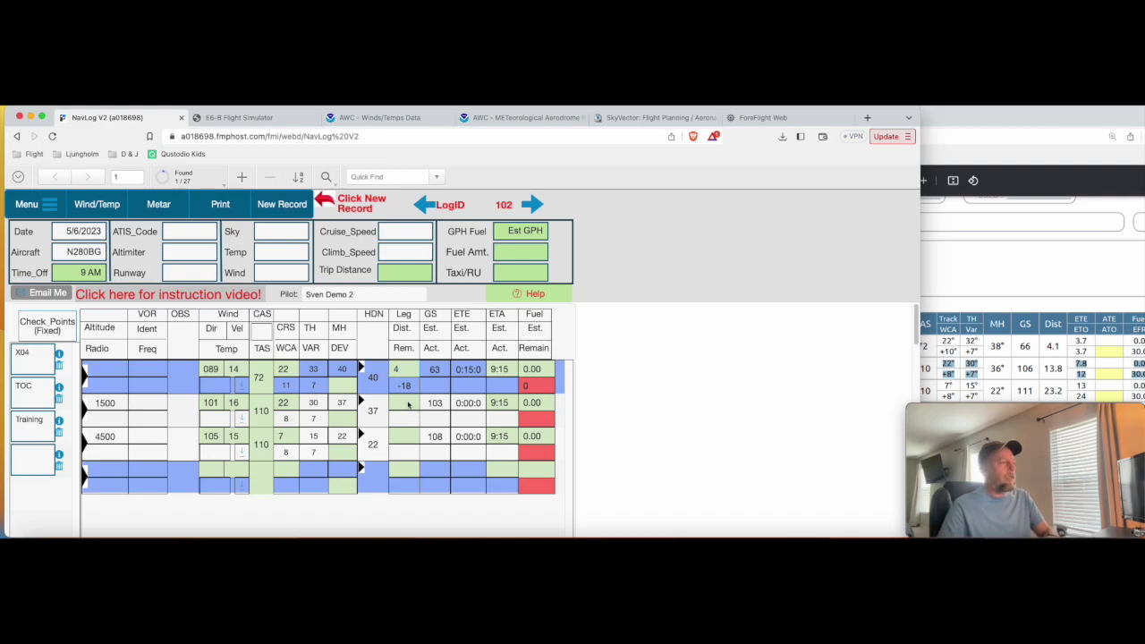
click(407, 402)
text(14)
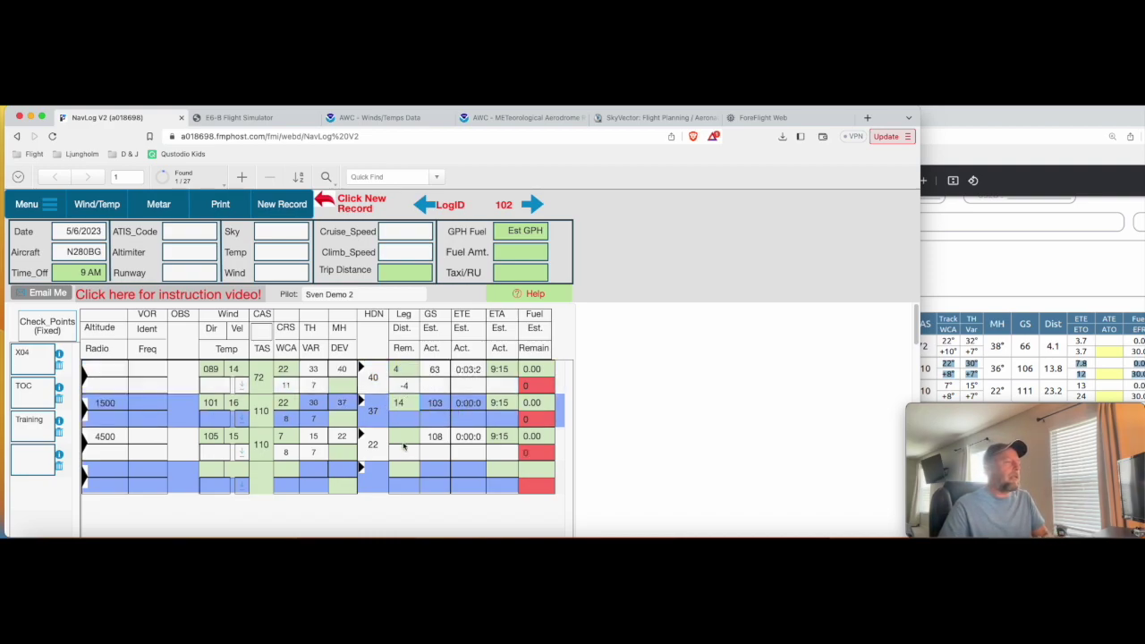
click(405, 437)
text(23)
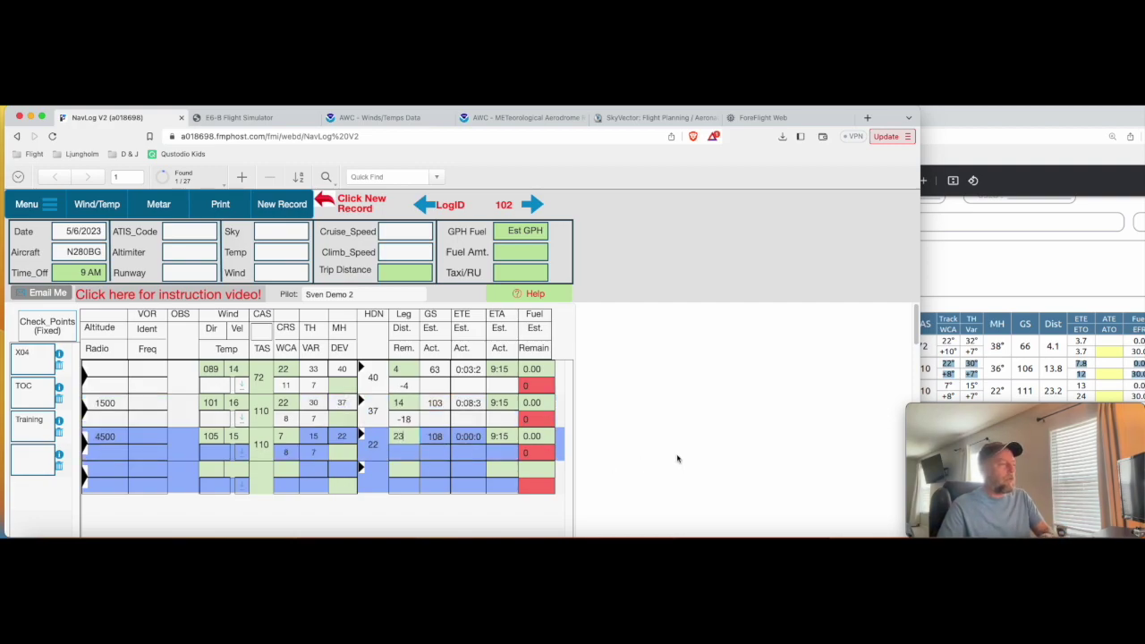
click(654, 439)
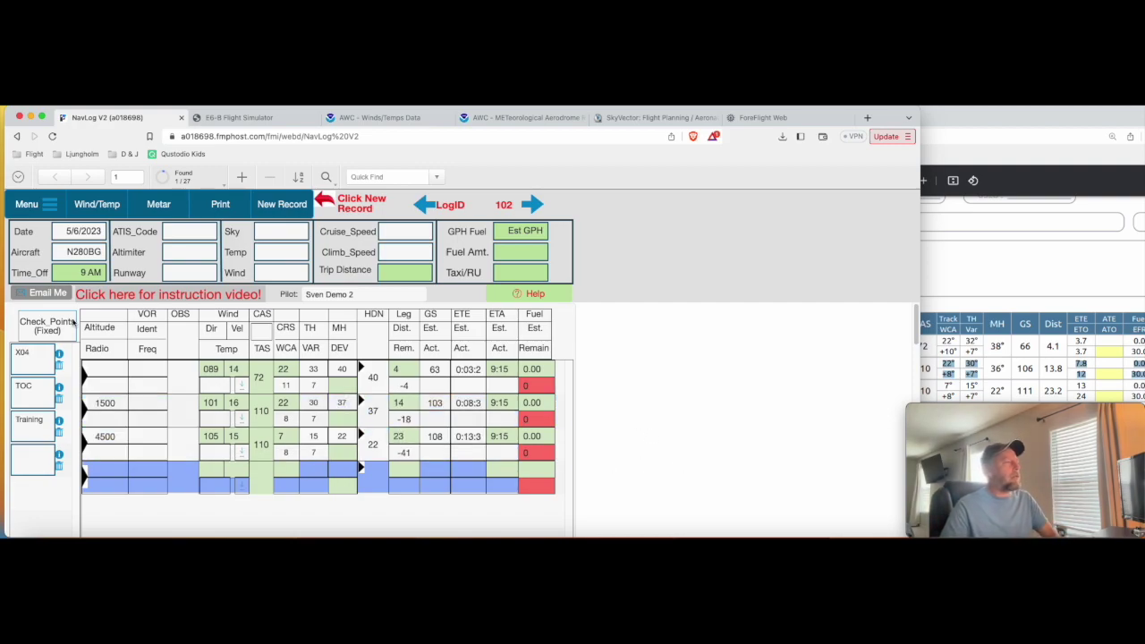
Change the time off to 8 AM and set the trip distance to 41
click(84, 272)
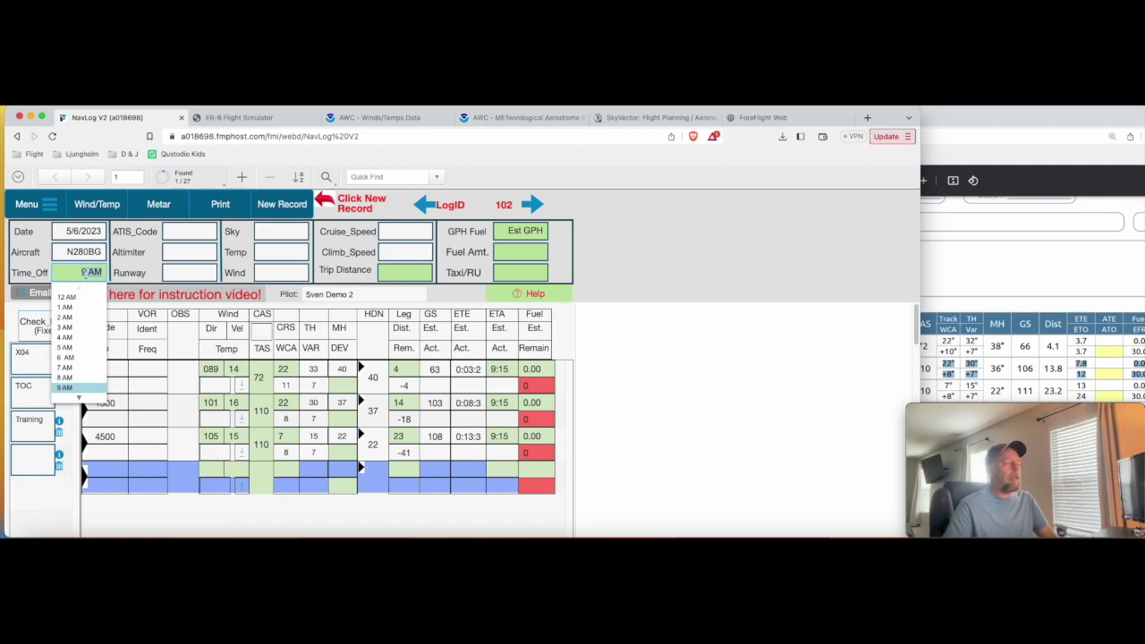
key(Return)
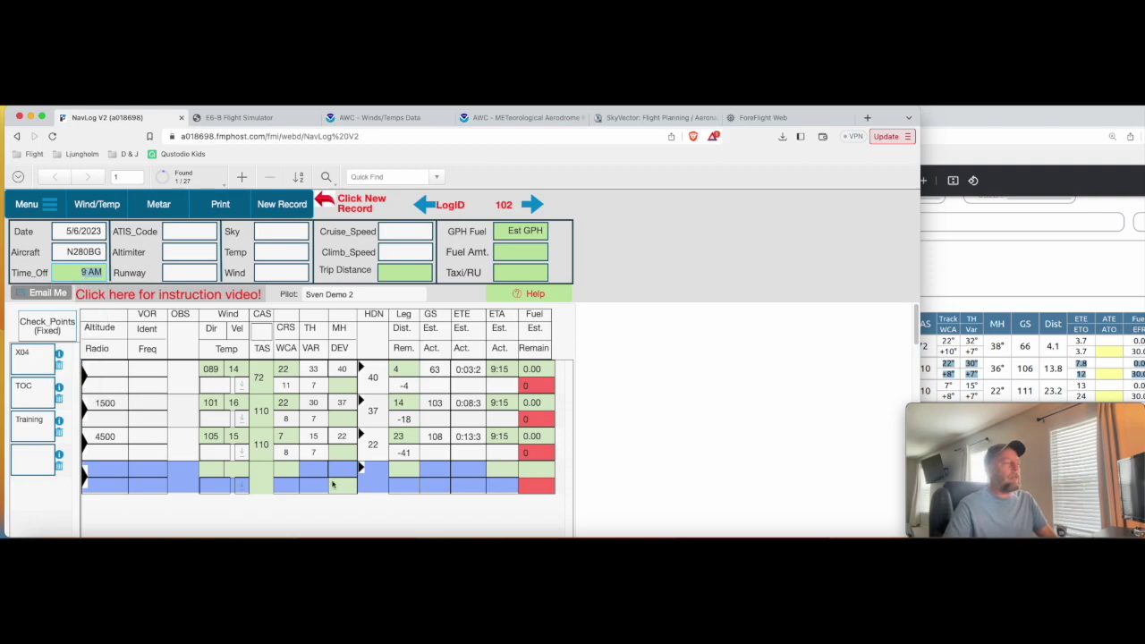
click(593, 414)
click(89, 279)
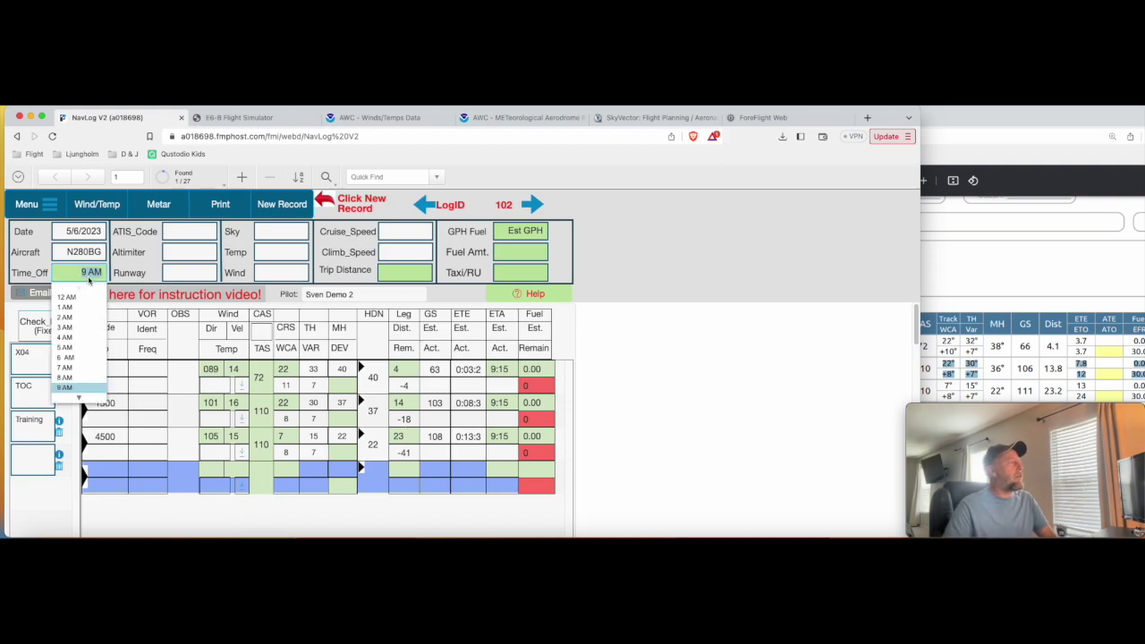
click(76, 376)
key(Tab)
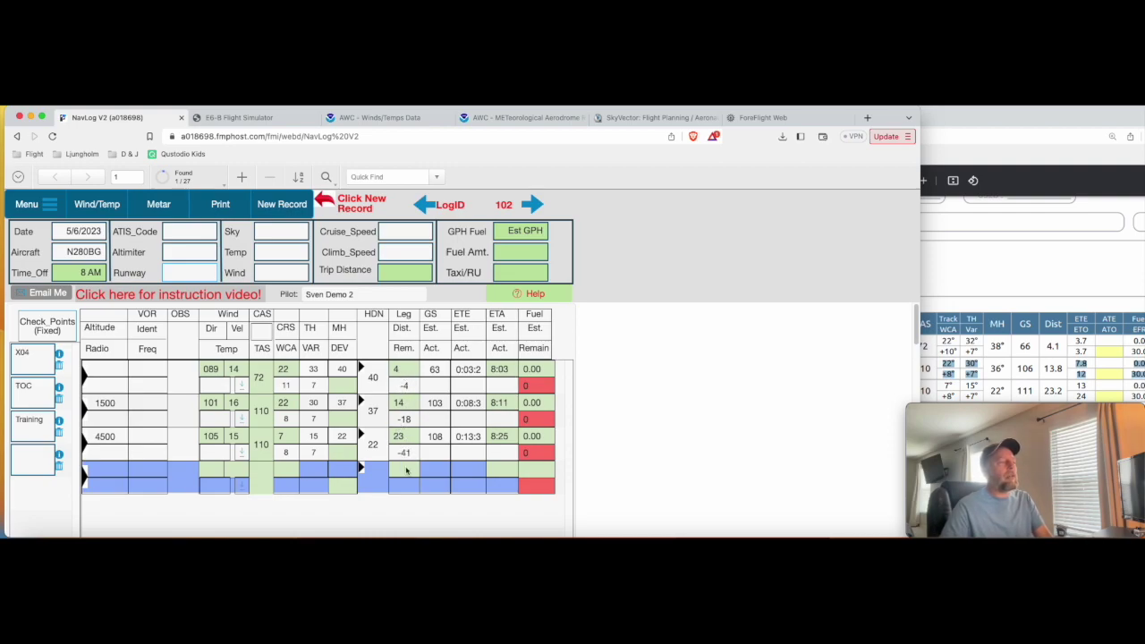
click(402, 273)
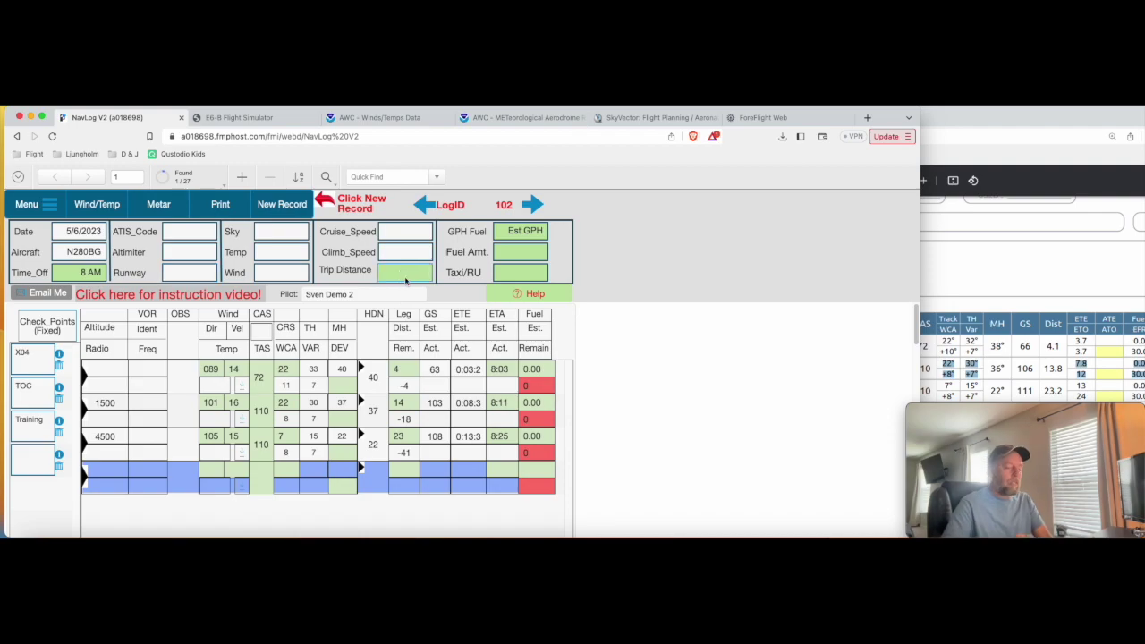
click(595, 419)
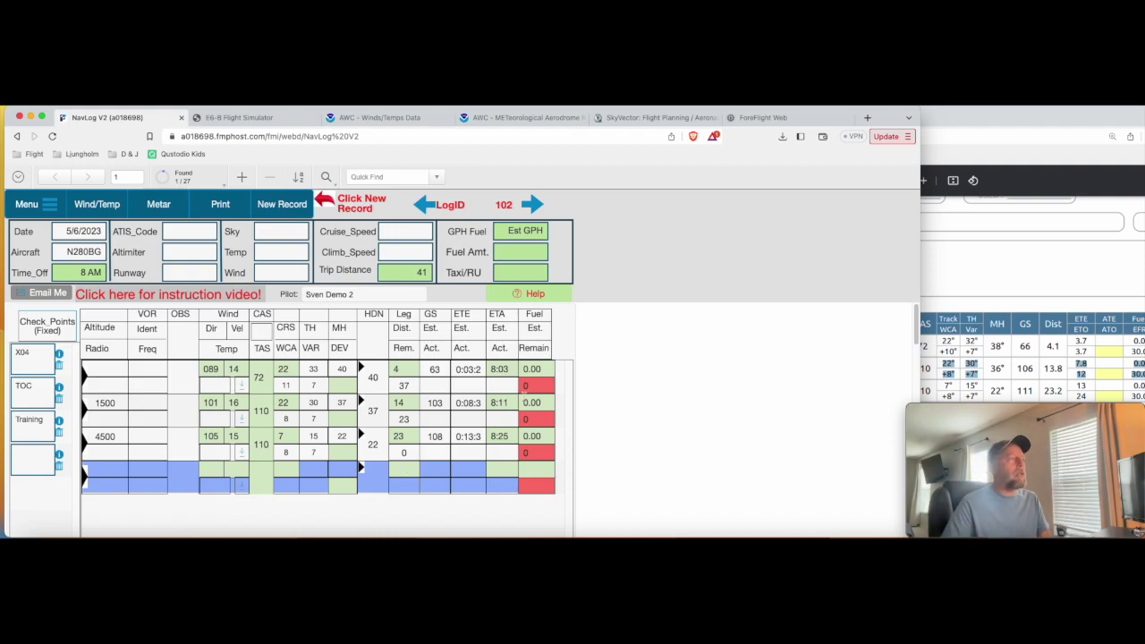
Set the fuel amount to 30, the fuel burn to 9.2 GPH and the taxi/run-up fuel to 1.7
click(523, 254)
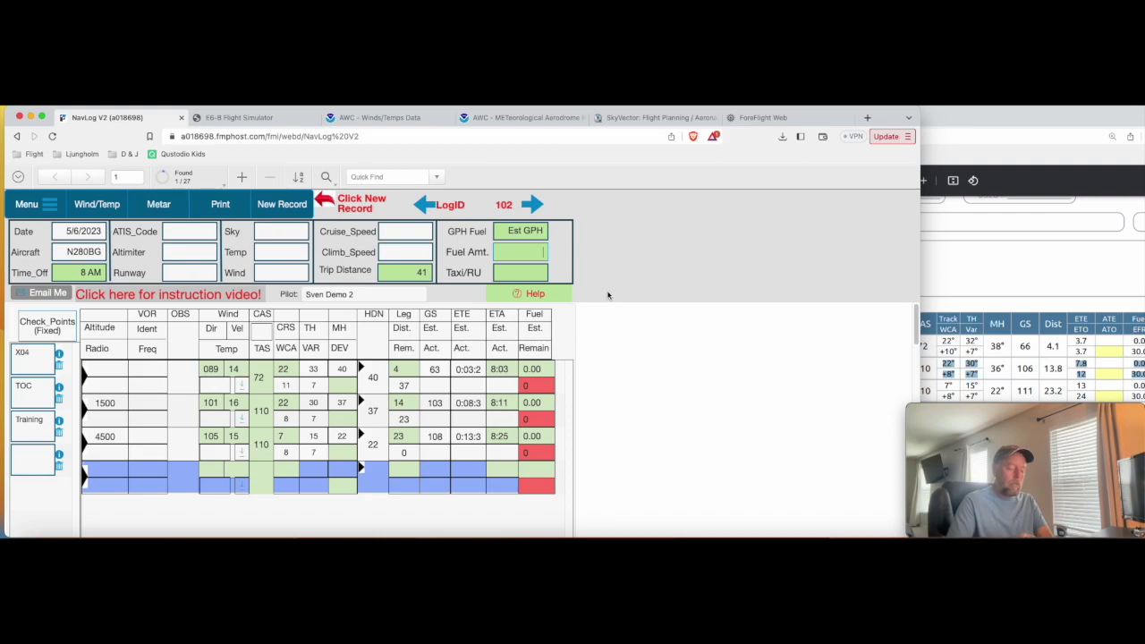
text(30)
click(616, 378)
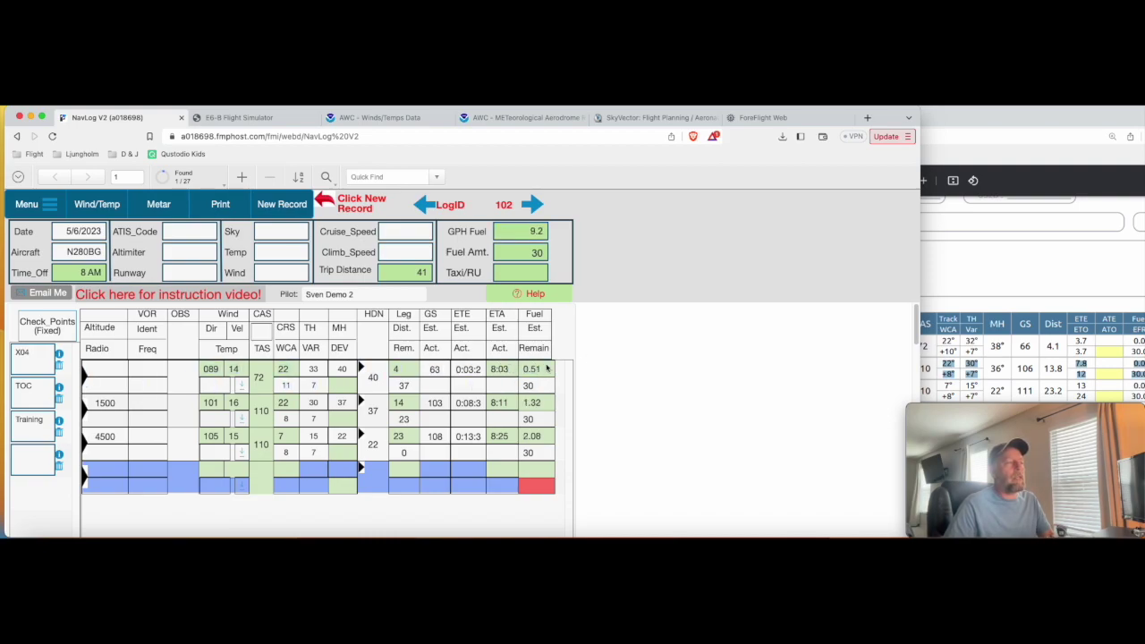
click(544, 368)
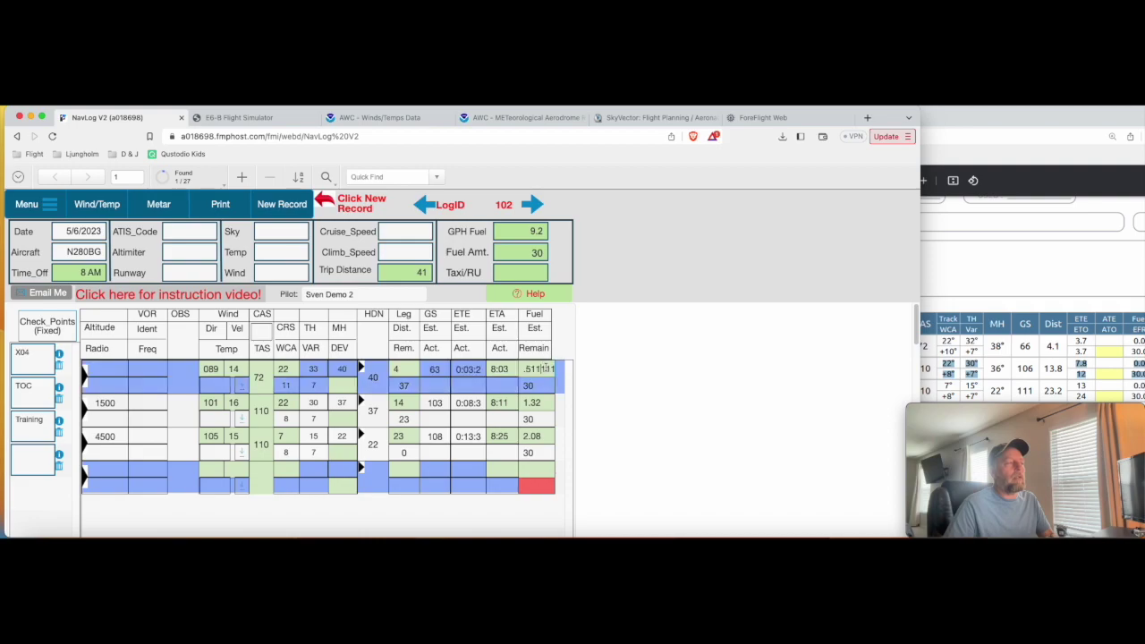
click(605, 384)
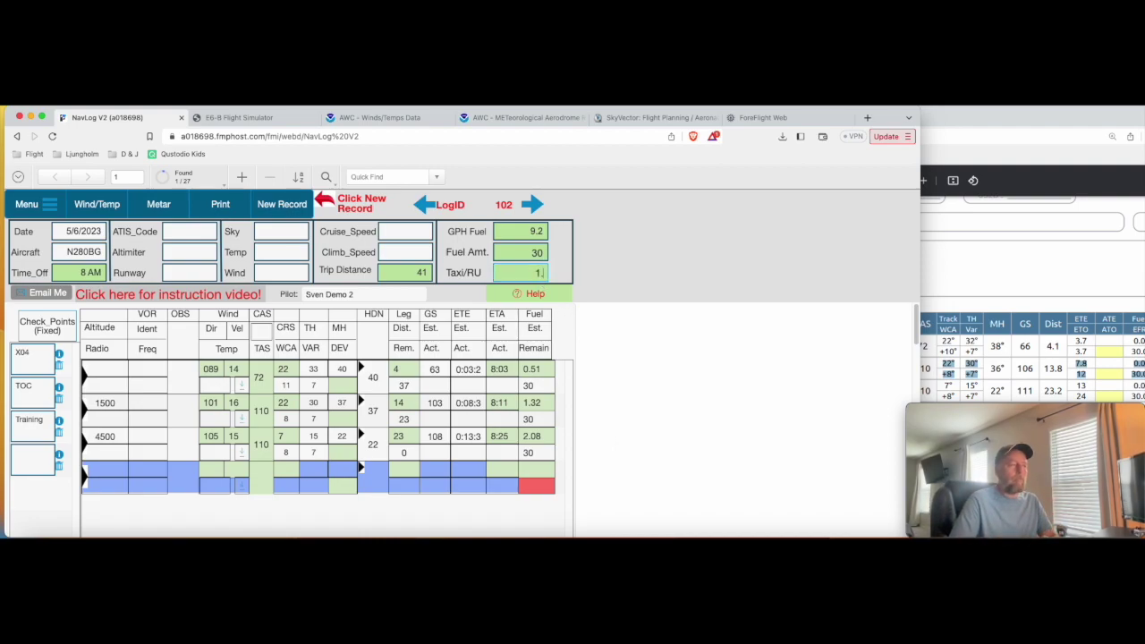
text(.7)
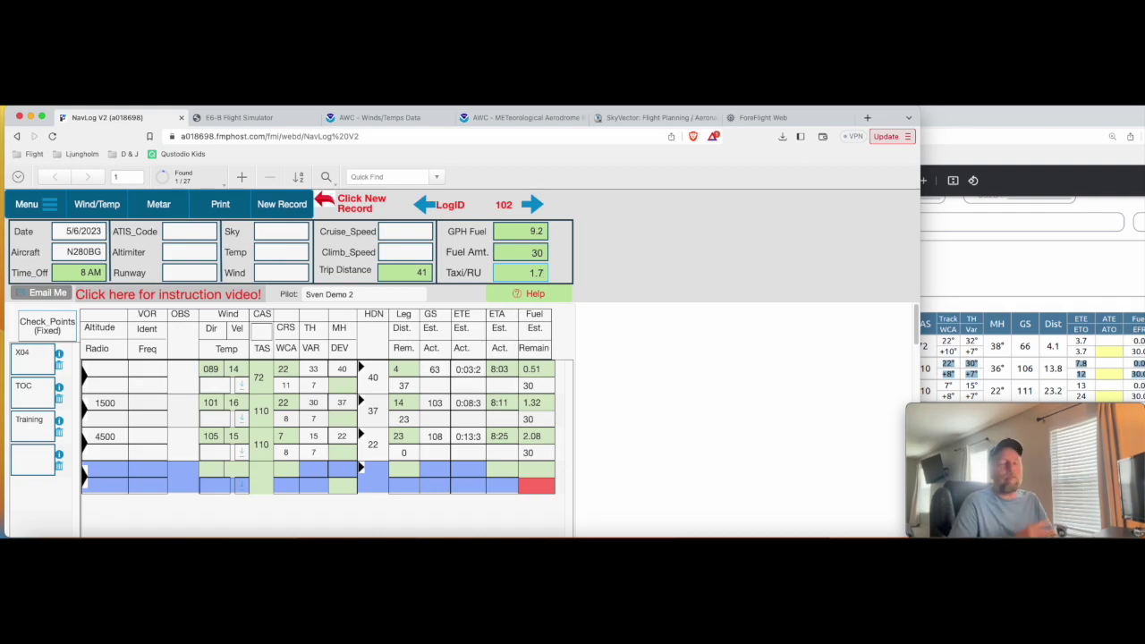
click(703, 386)
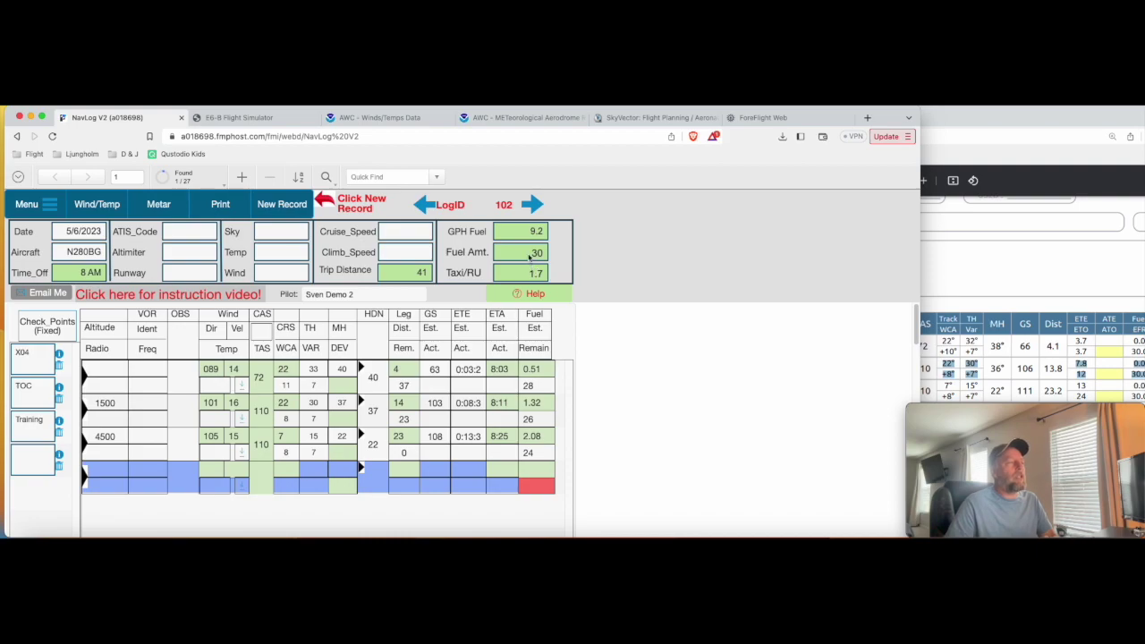
drag(529, 257, 577, 256)
click(536, 253)
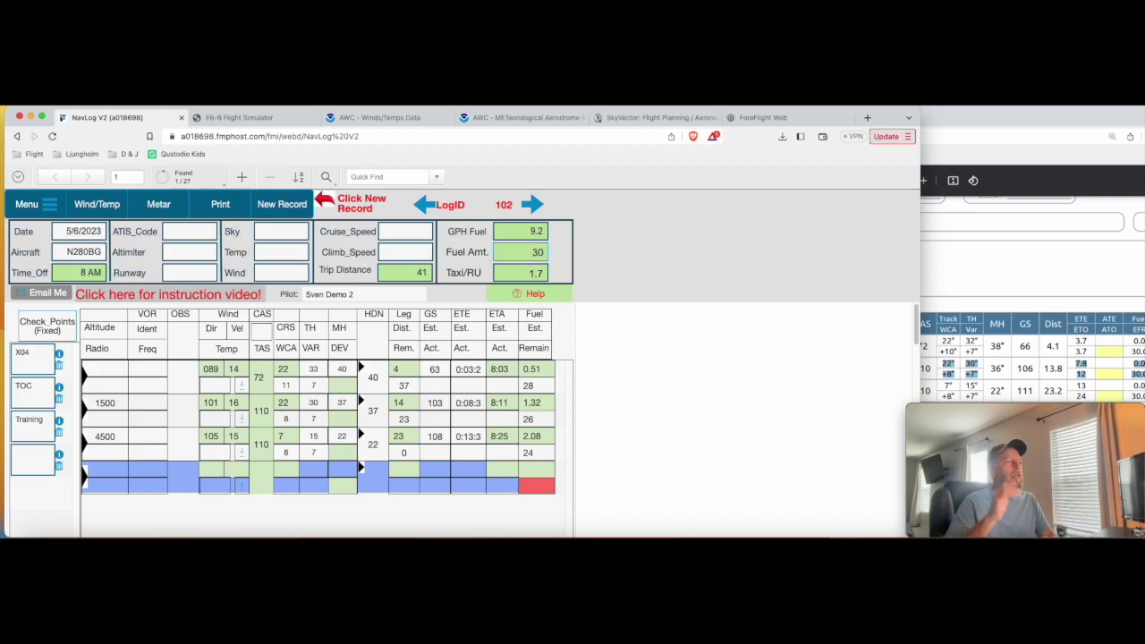
click(639, 381)
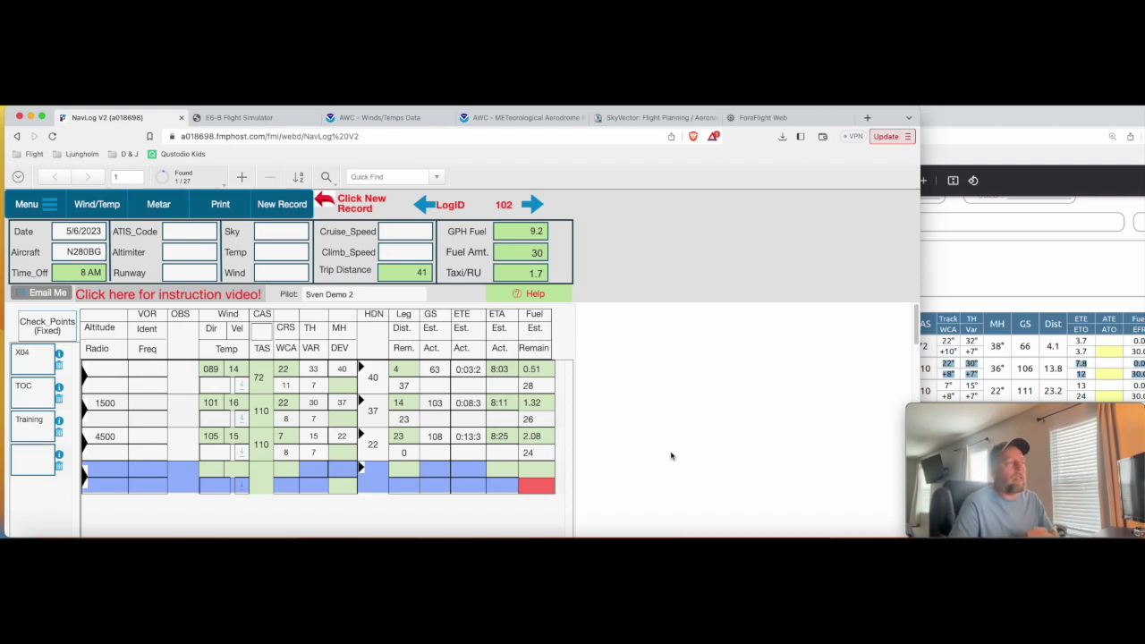
Open the weight and balance sheet and add Plane, Rear Seat and Pilot & Passenger rows
click(37, 208)
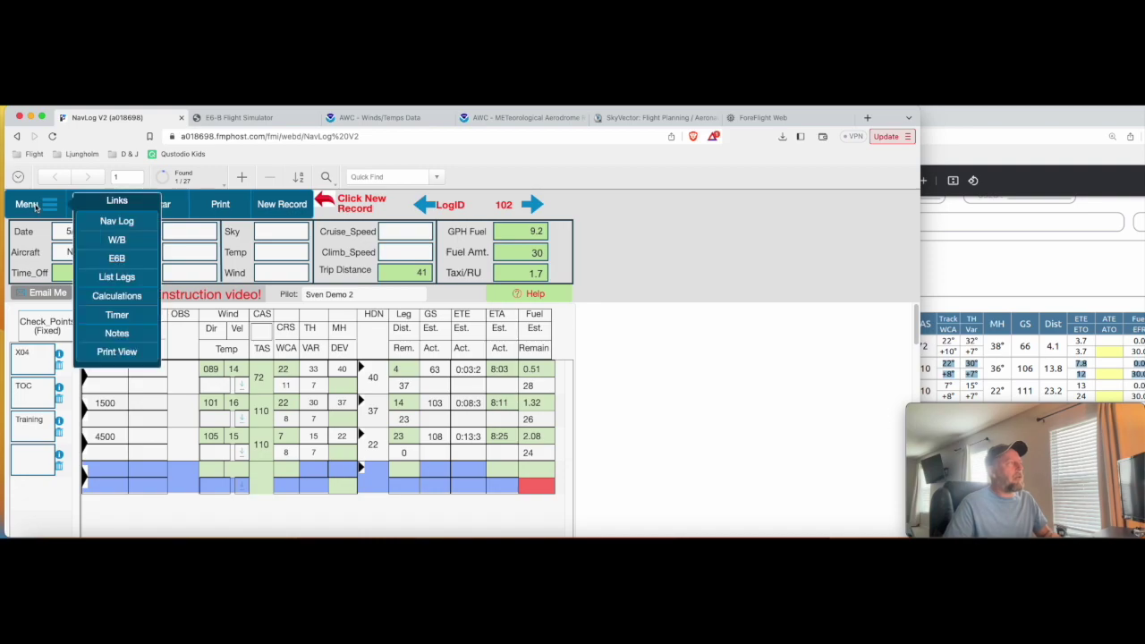
click(117, 240)
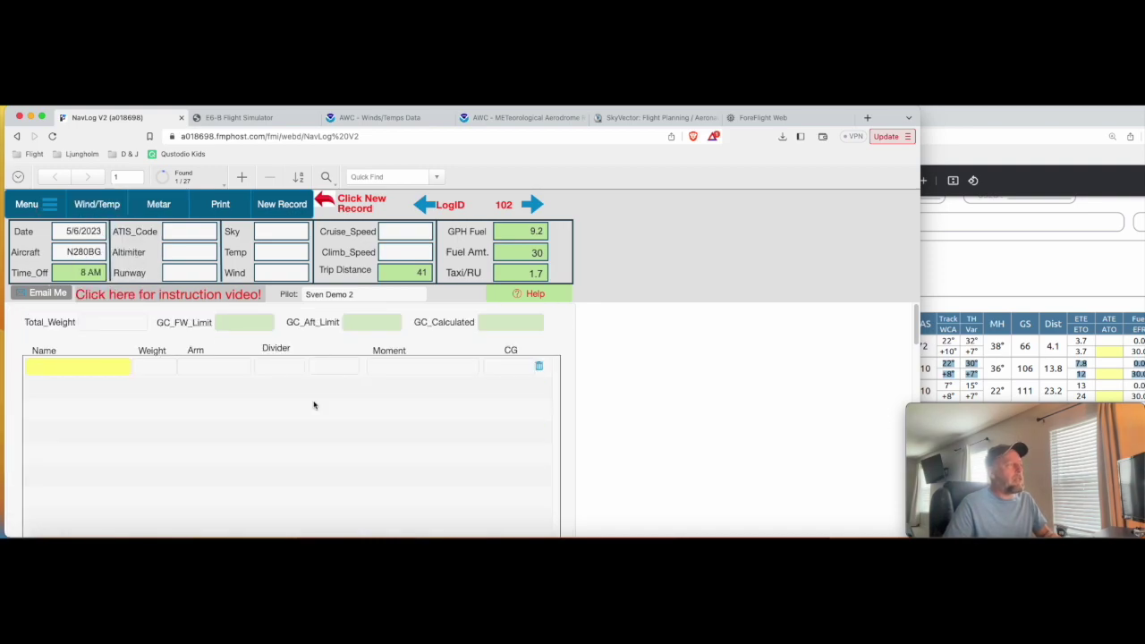
click(80, 368)
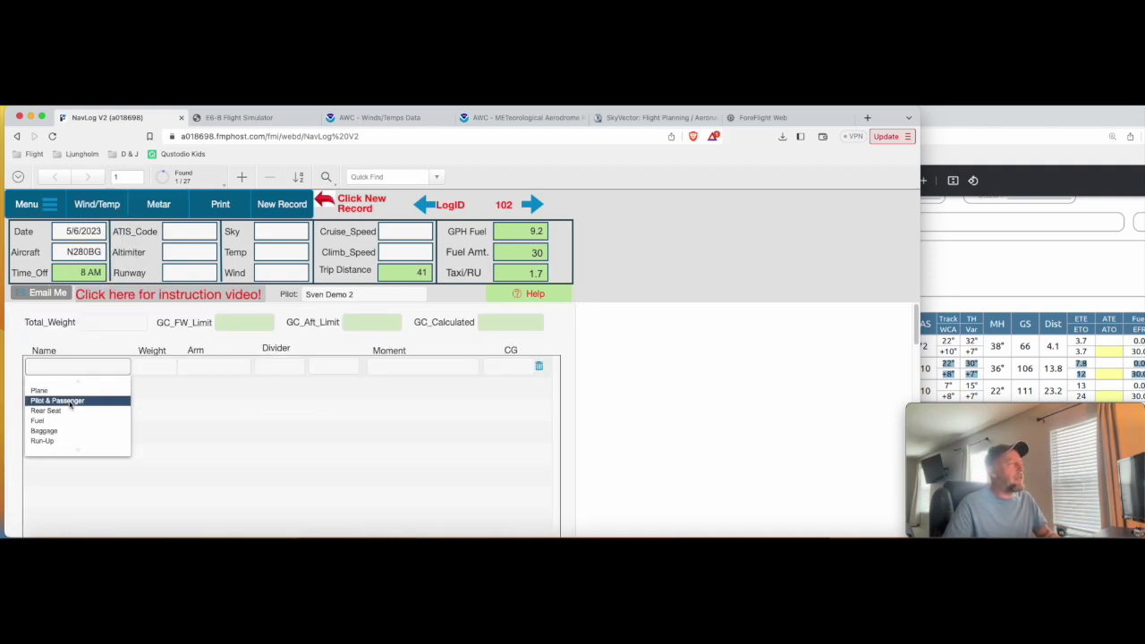
click(61, 391)
click(78, 388)
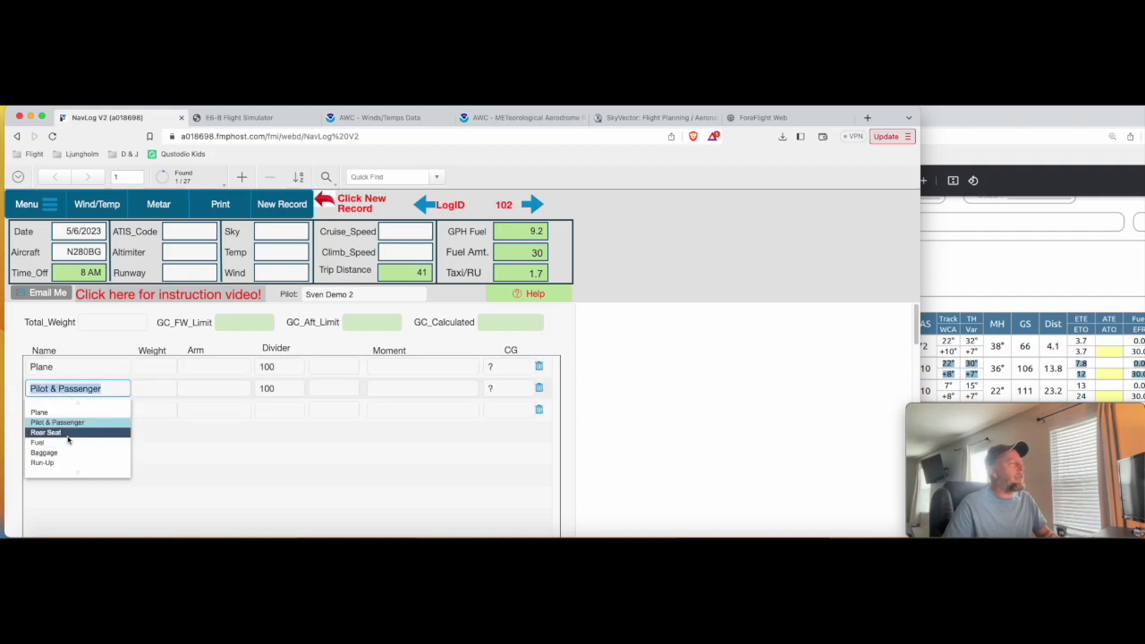
click(79, 432)
click(65, 411)
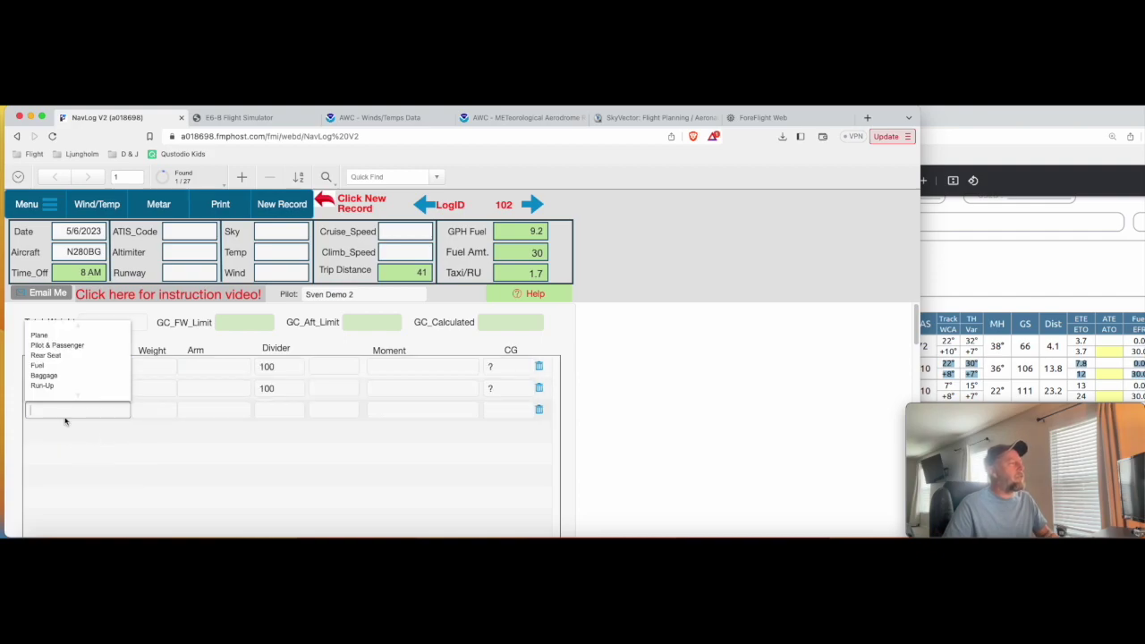
click(69, 347)
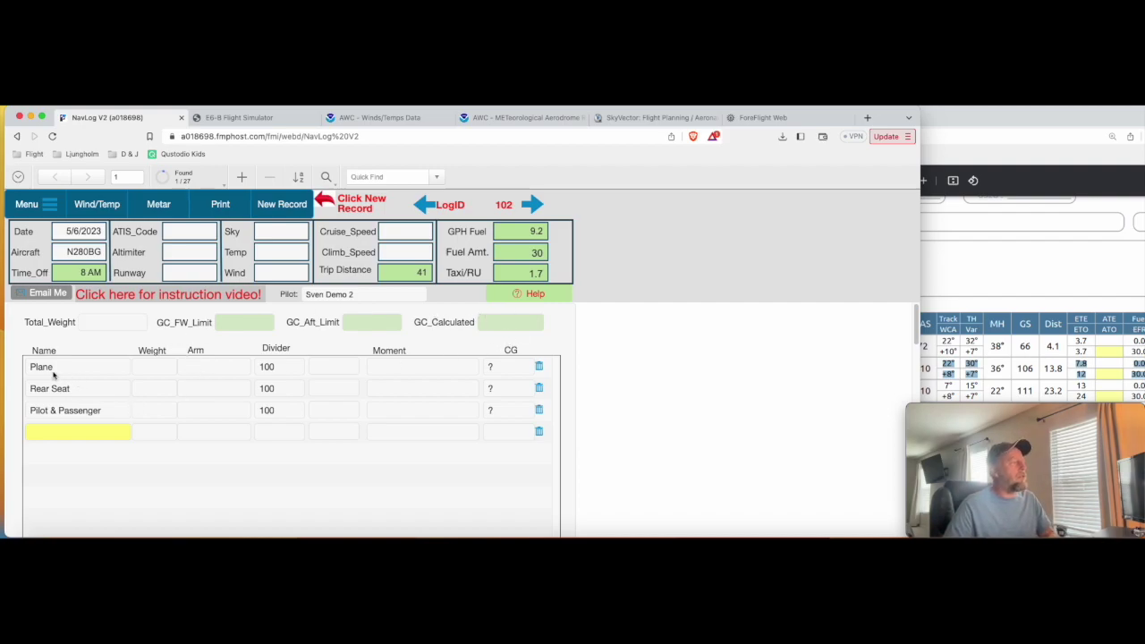
Set the Plane row's weight to 1516 and refresh the total weight
click(152, 373)
text(1)
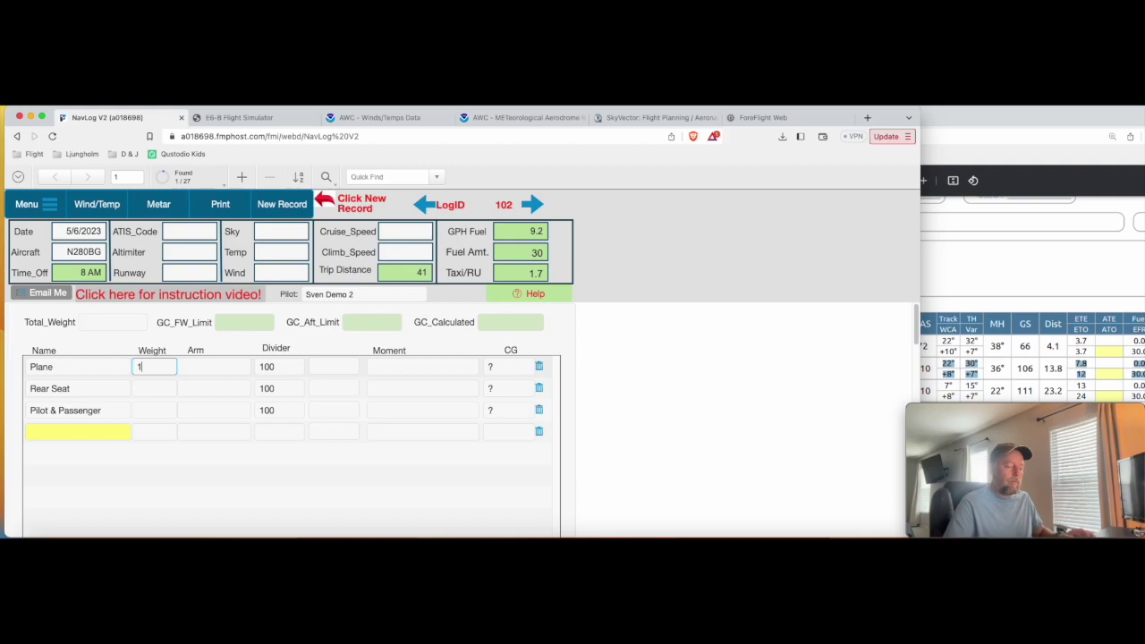
text(516)
click(213, 366)
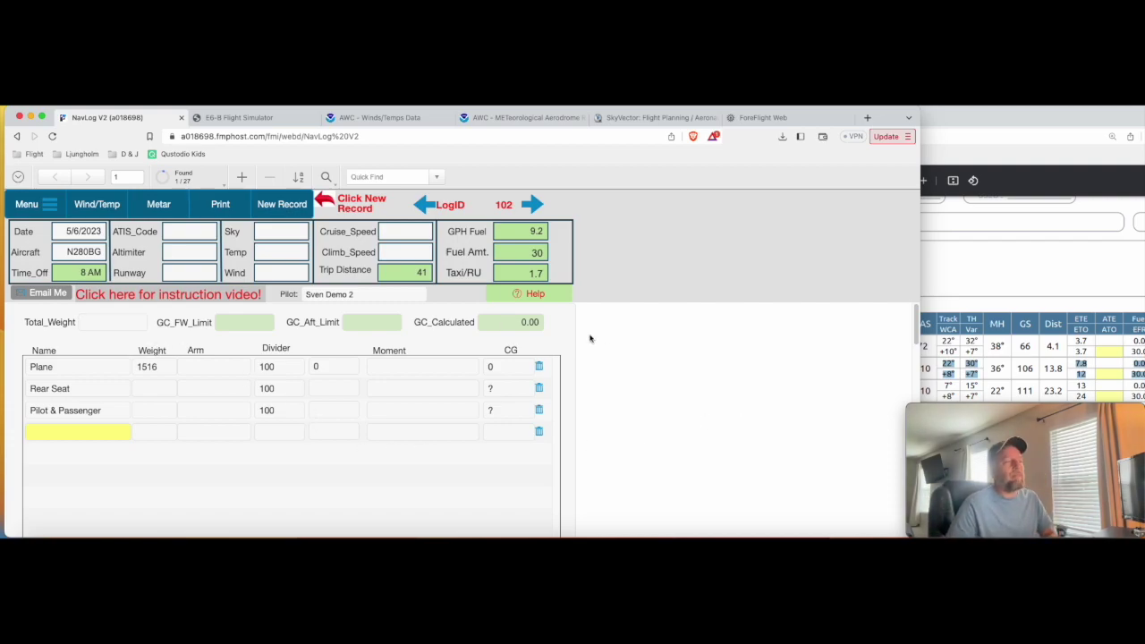
click(89, 327)
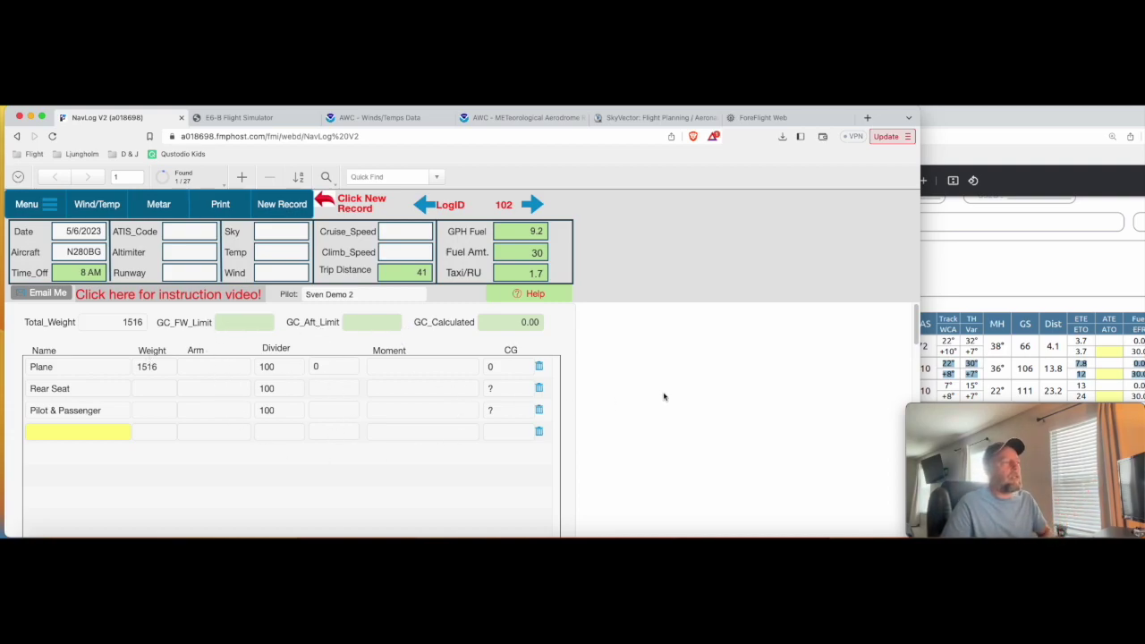
Review the flight's leg list with headings, times and distances, and return to the nav log
click(40, 205)
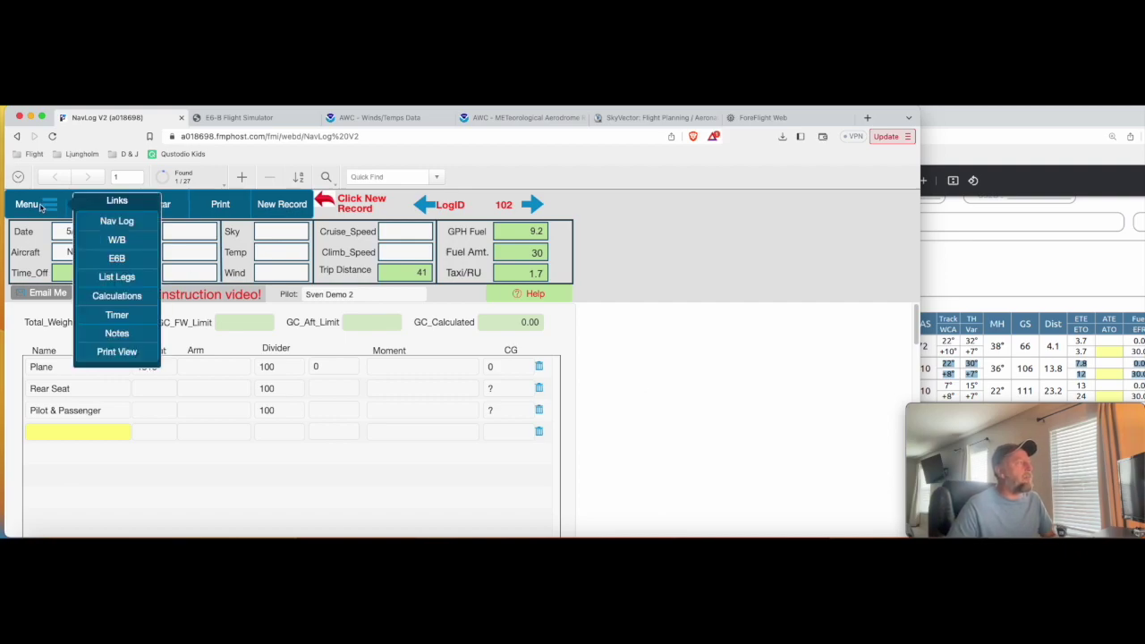
click(124, 279)
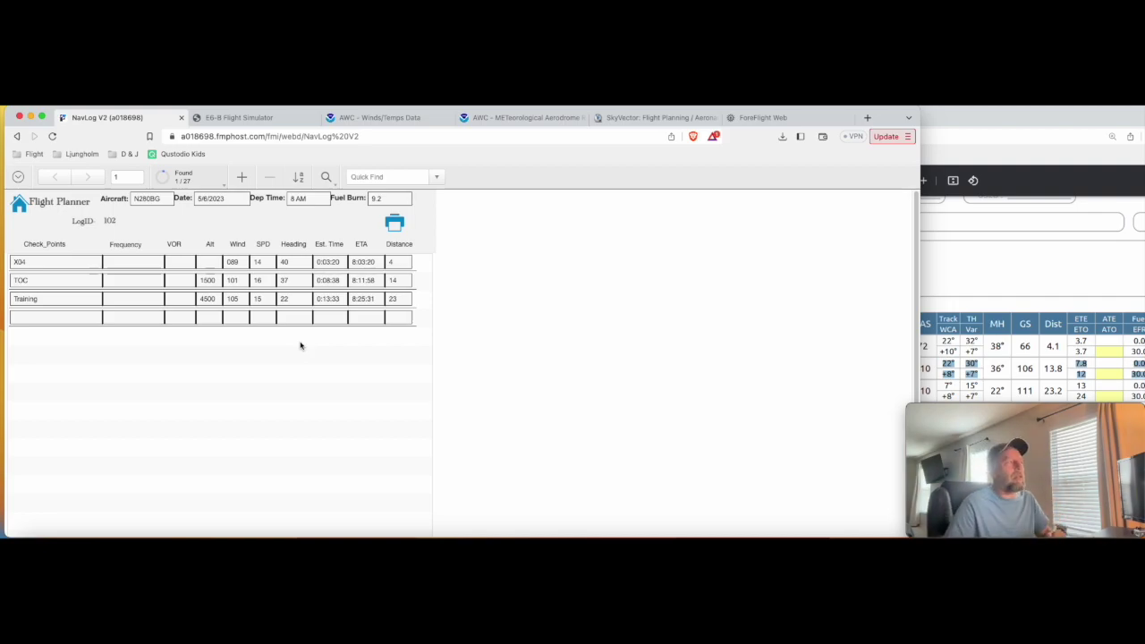
click(17, 205)
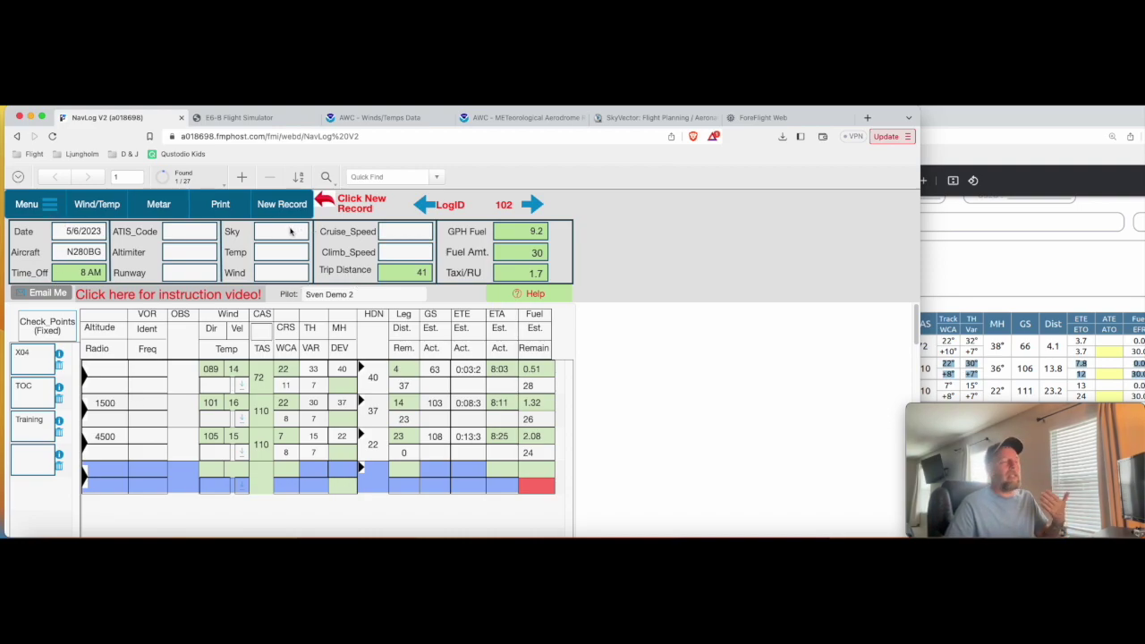
Save the browsed nav log records as a PDF from the print layout and download it as Untitled (2) to Downloads
click(222, 205)
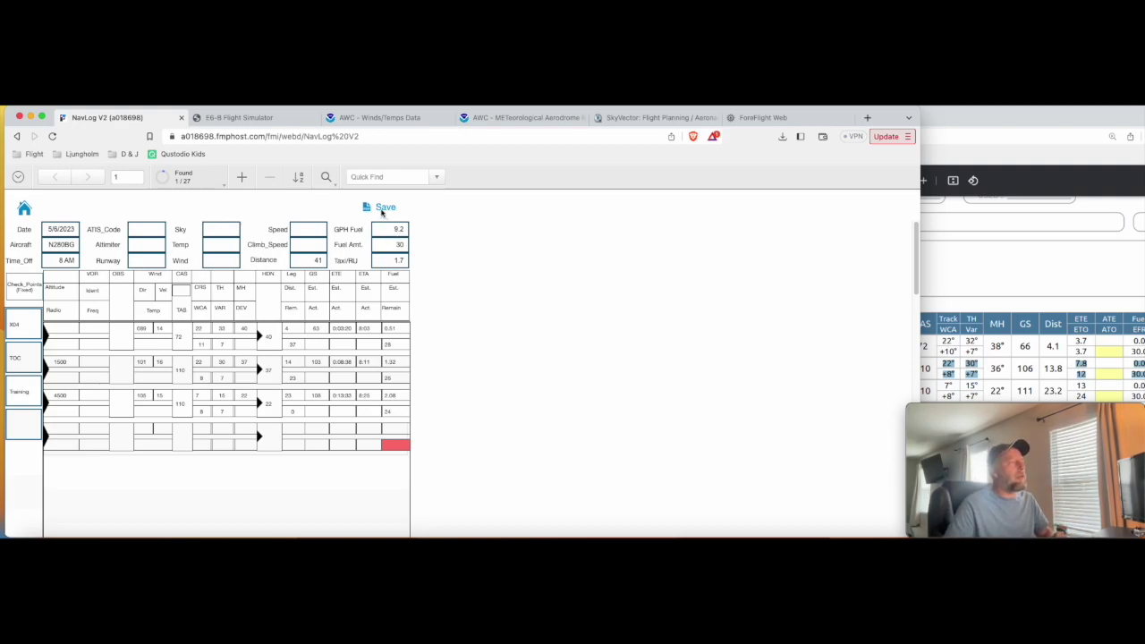
click(382, 211)
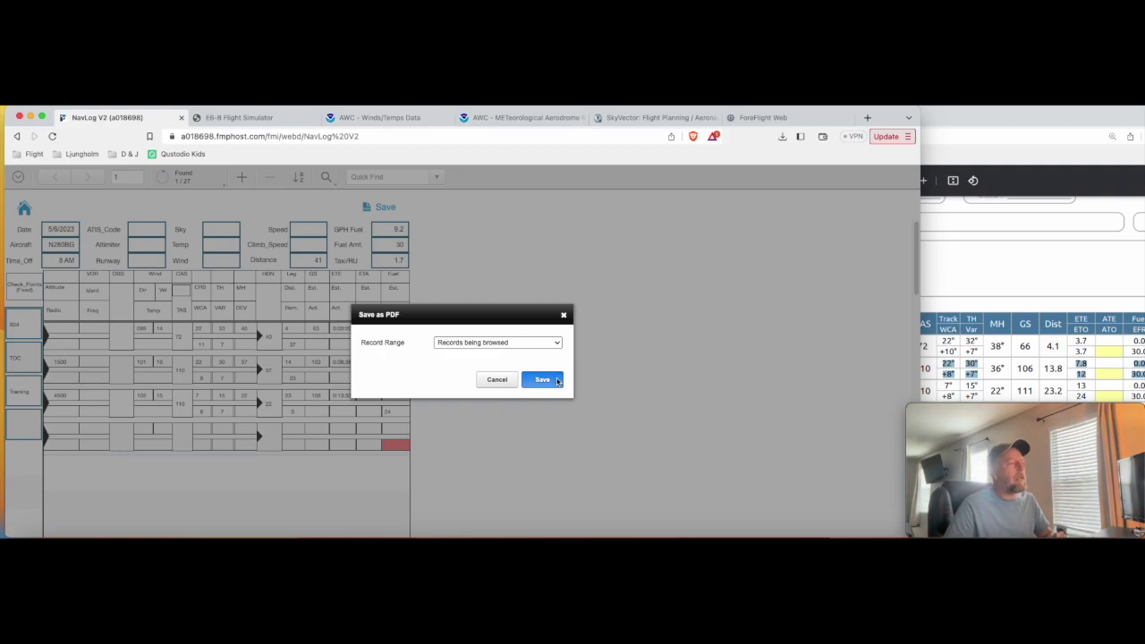
click(546, 381)
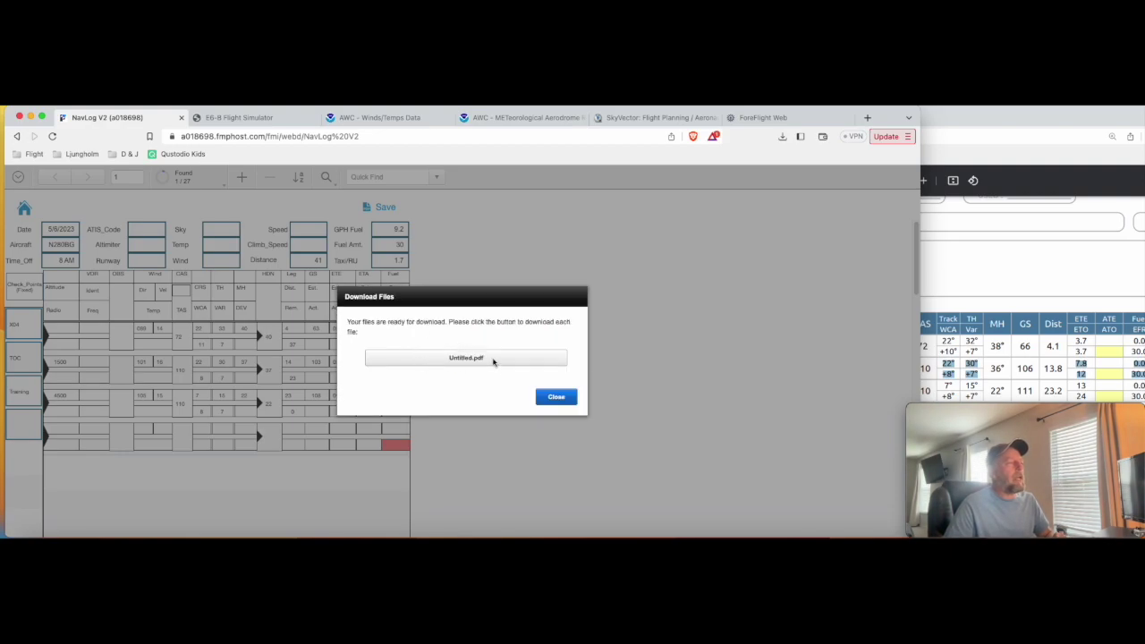
click(492, 361)
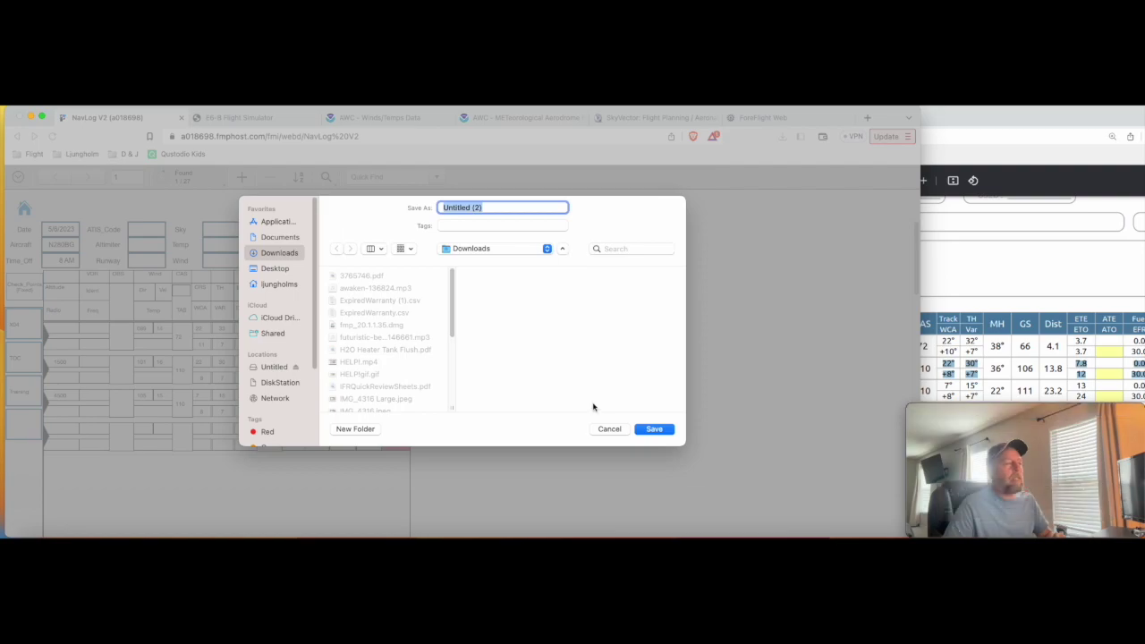
click(662, 430)
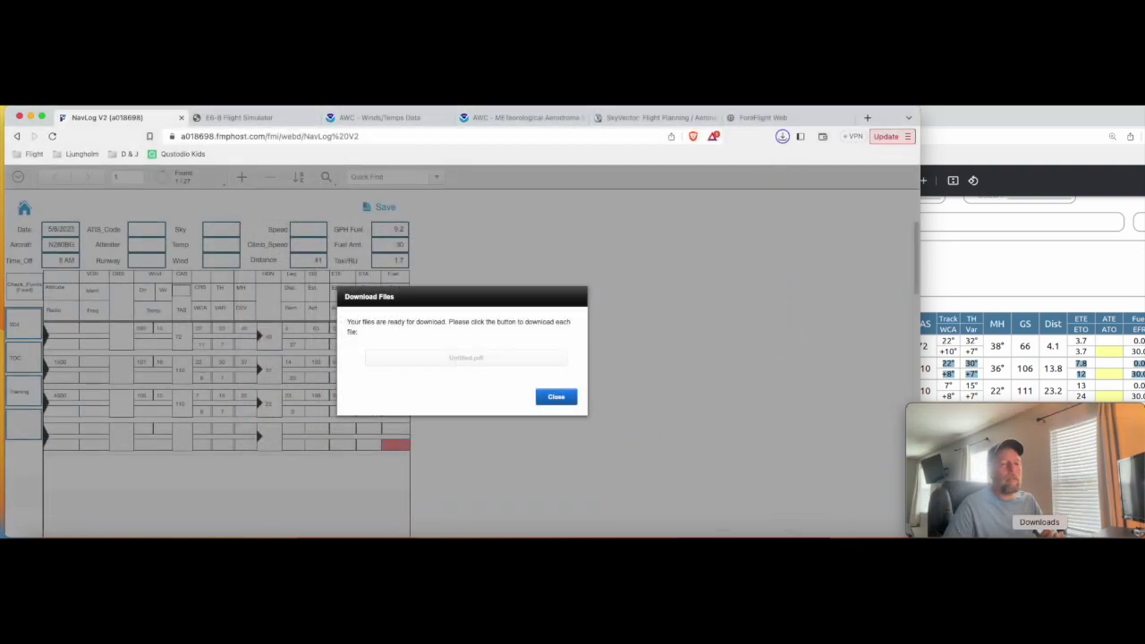
Open the downloaded Untitled (2).pdf and enlarge its window and page to review the full printed nav log
click(1039, 534)
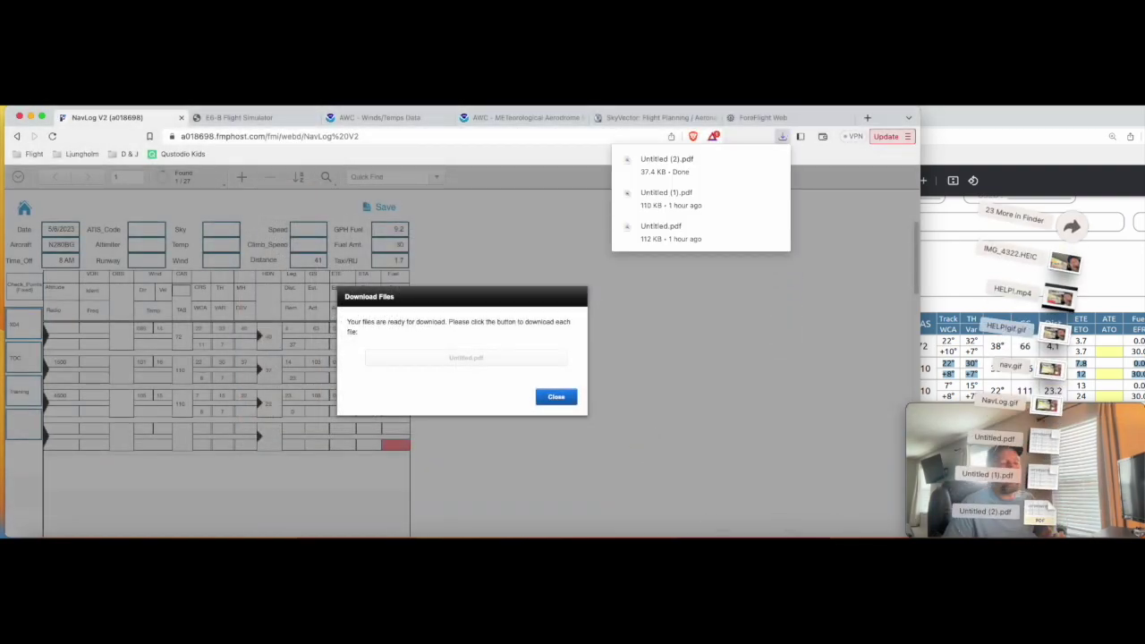
click(1039, 513)
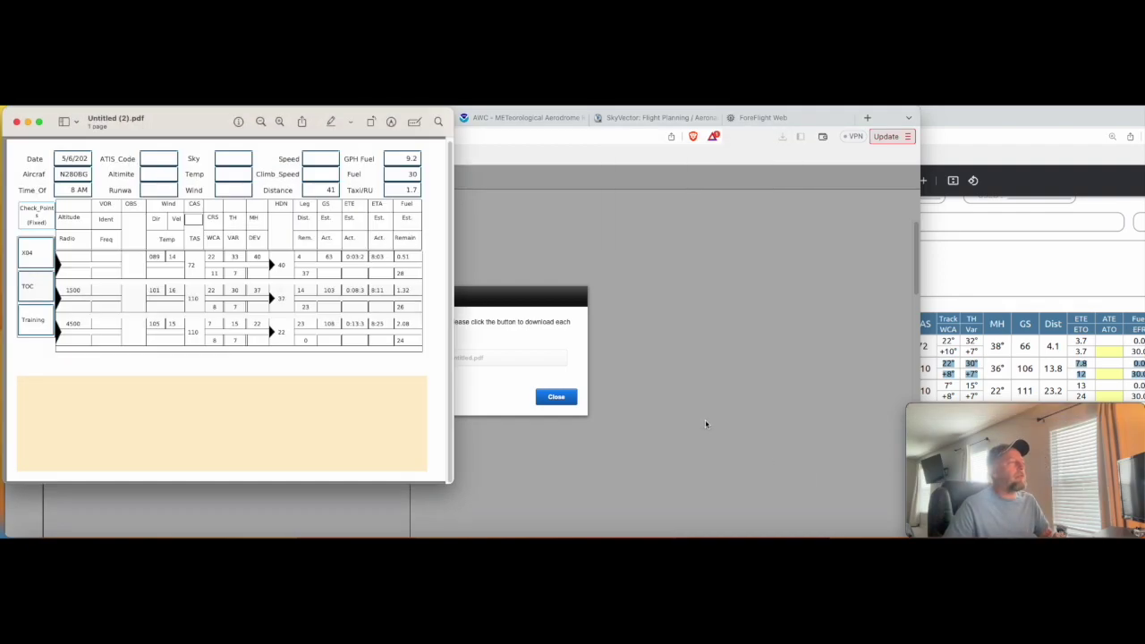
drag(204, 120, 366, 121)
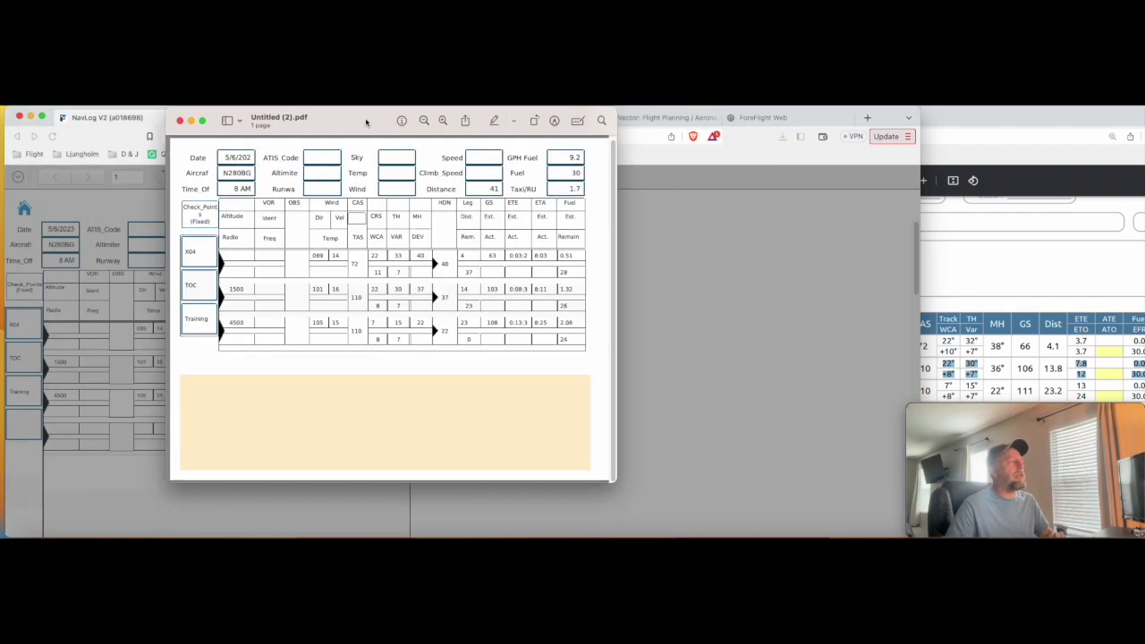
key(super+plus)
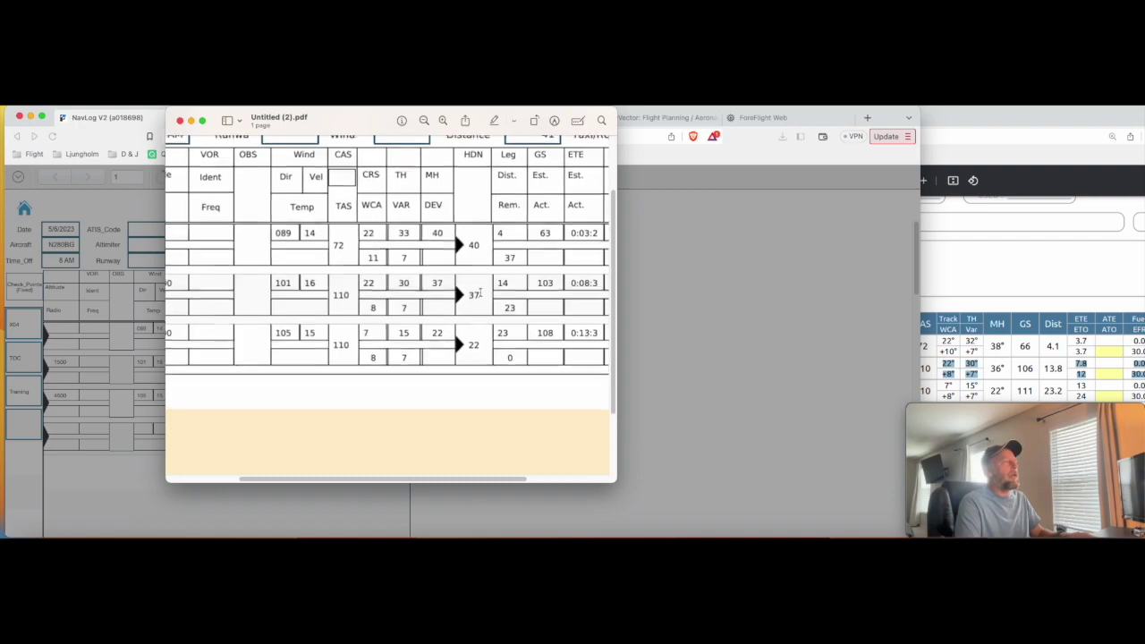
drag(607, 479, 966, 535)
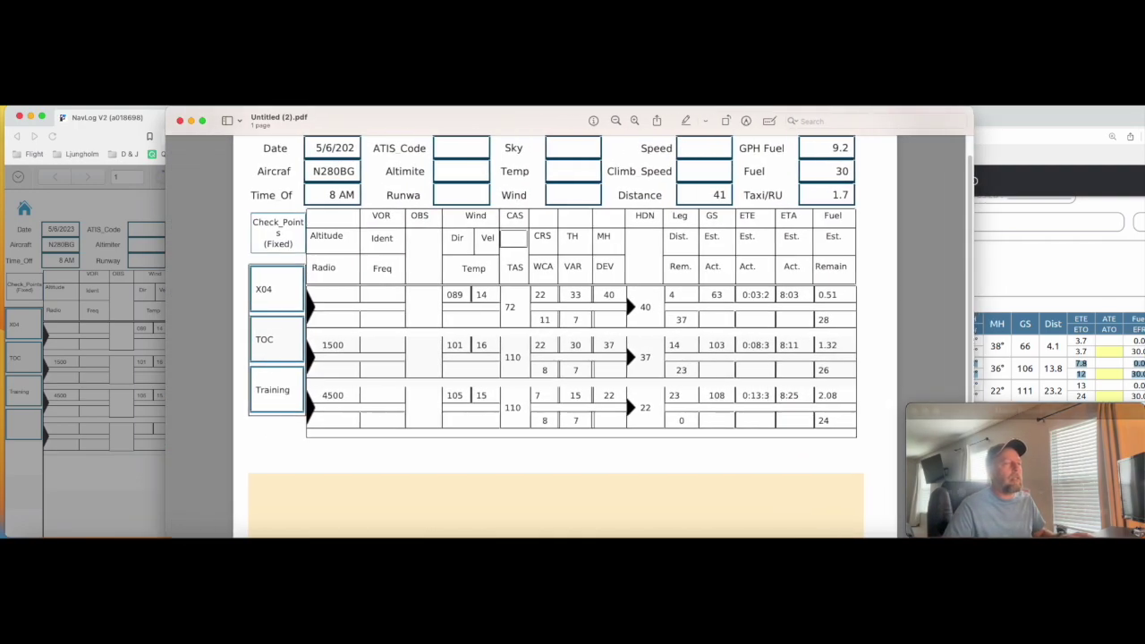
scroll(664, 340, up, 1)
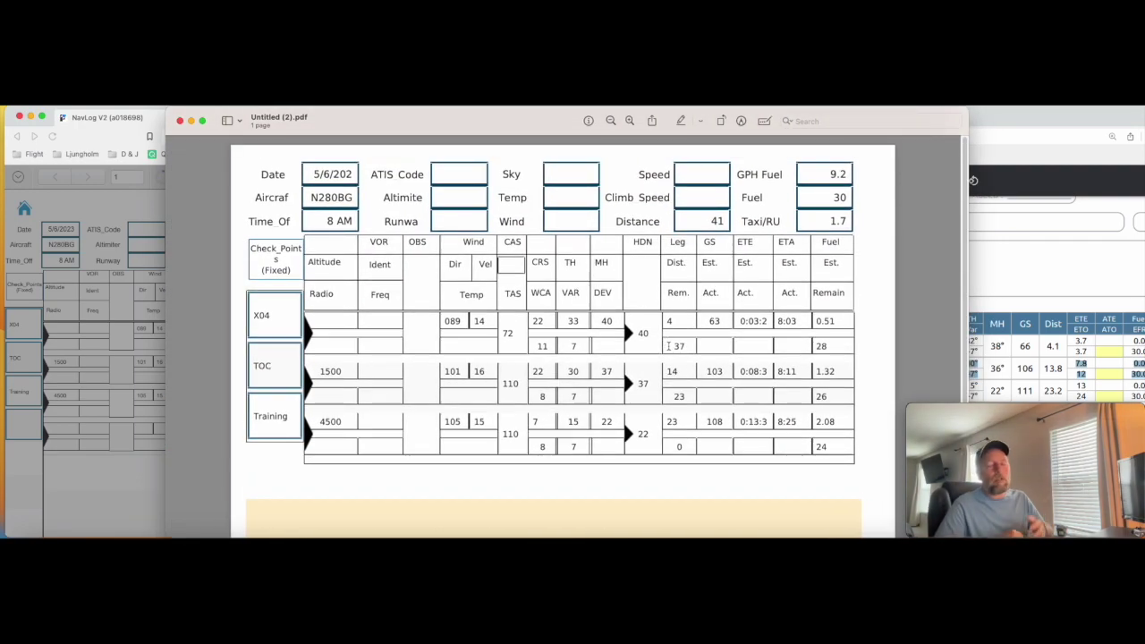